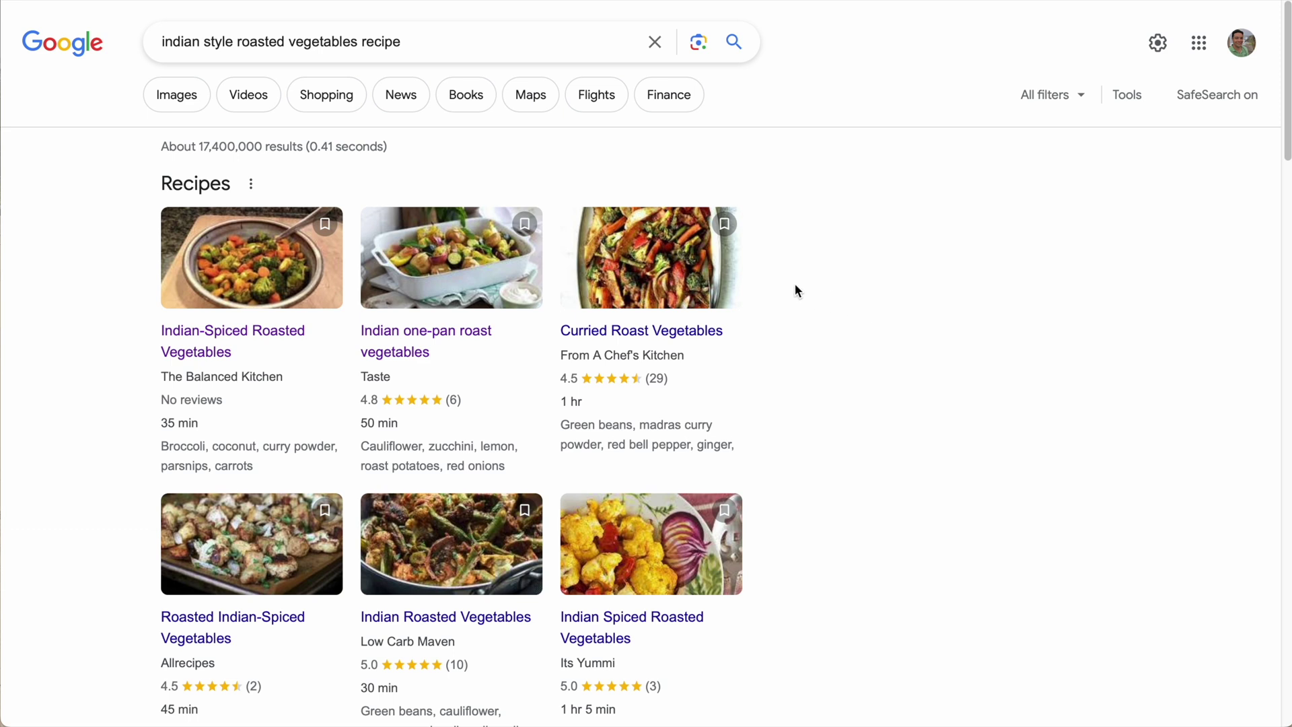
Step: Examine the recipe cards and listings in the search results for Indian style roasted vegetables
scroll(731, 322, down, 1)
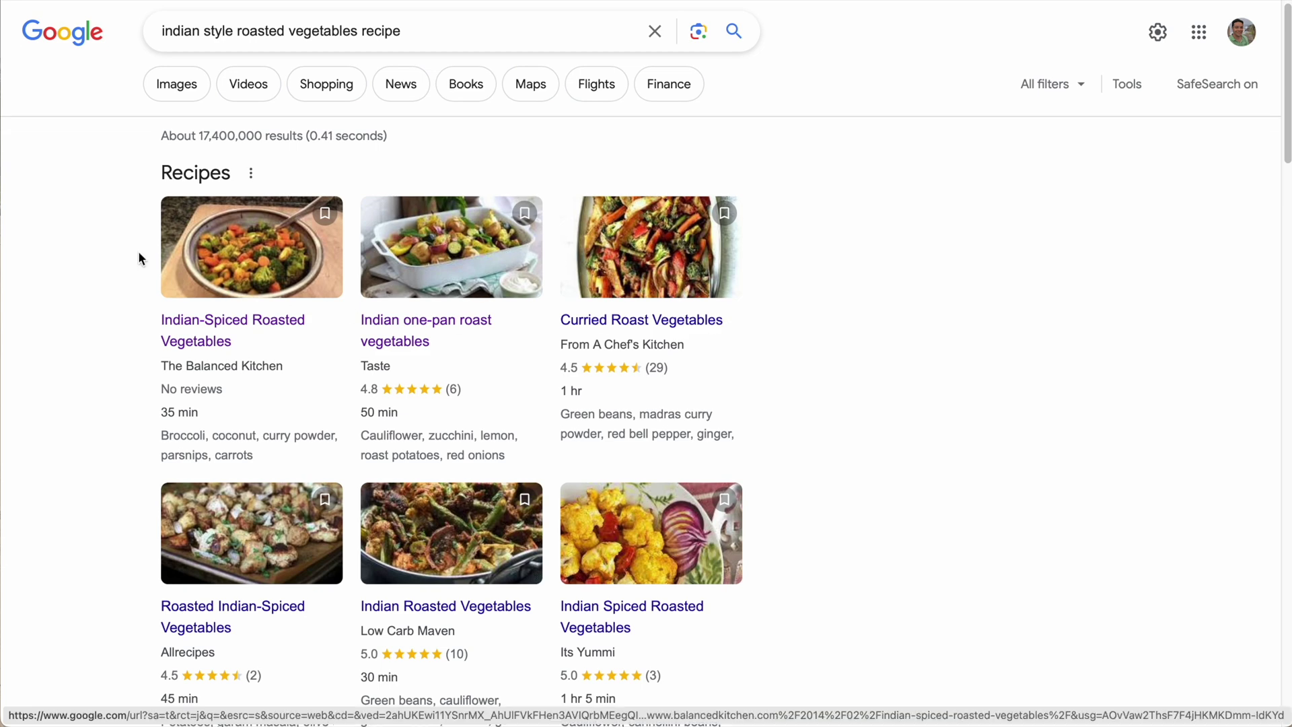
scroll(827, 255, down, 6)
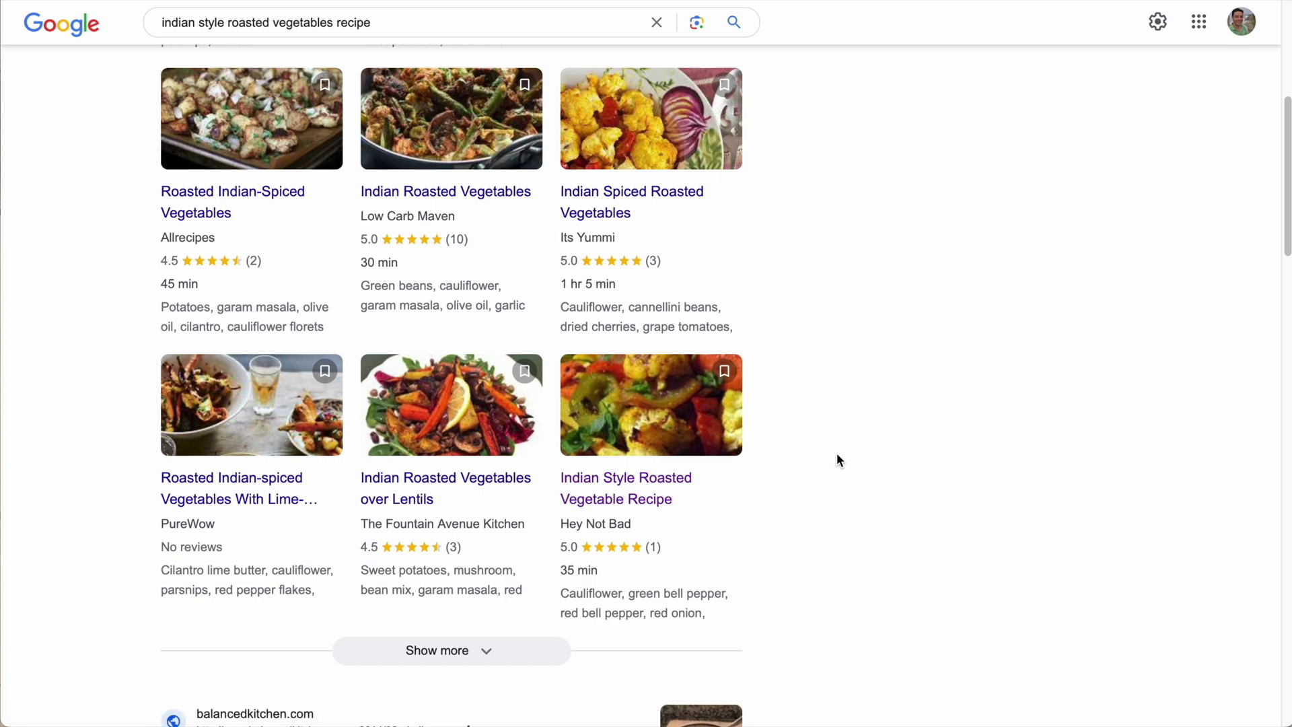
scroll(834, 451, up, 5)
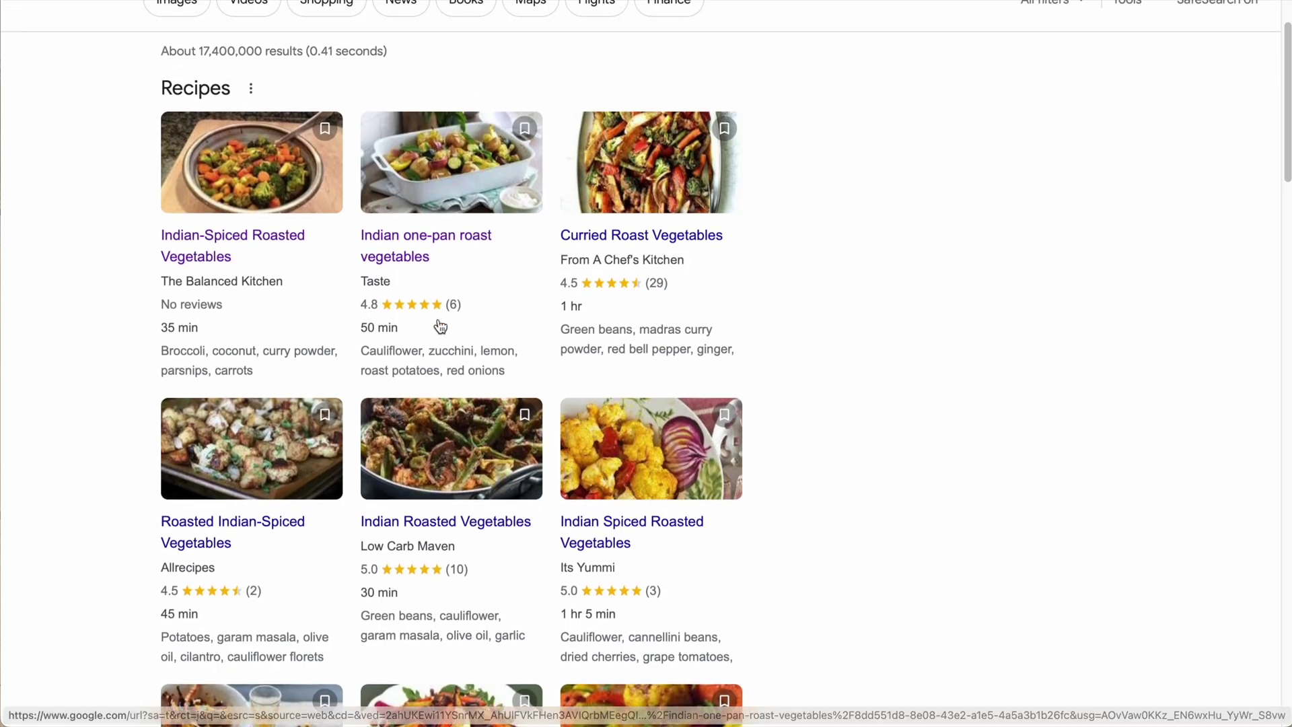
scroll(642, 352, up, 1)
scroll(848, 334, down, 10)
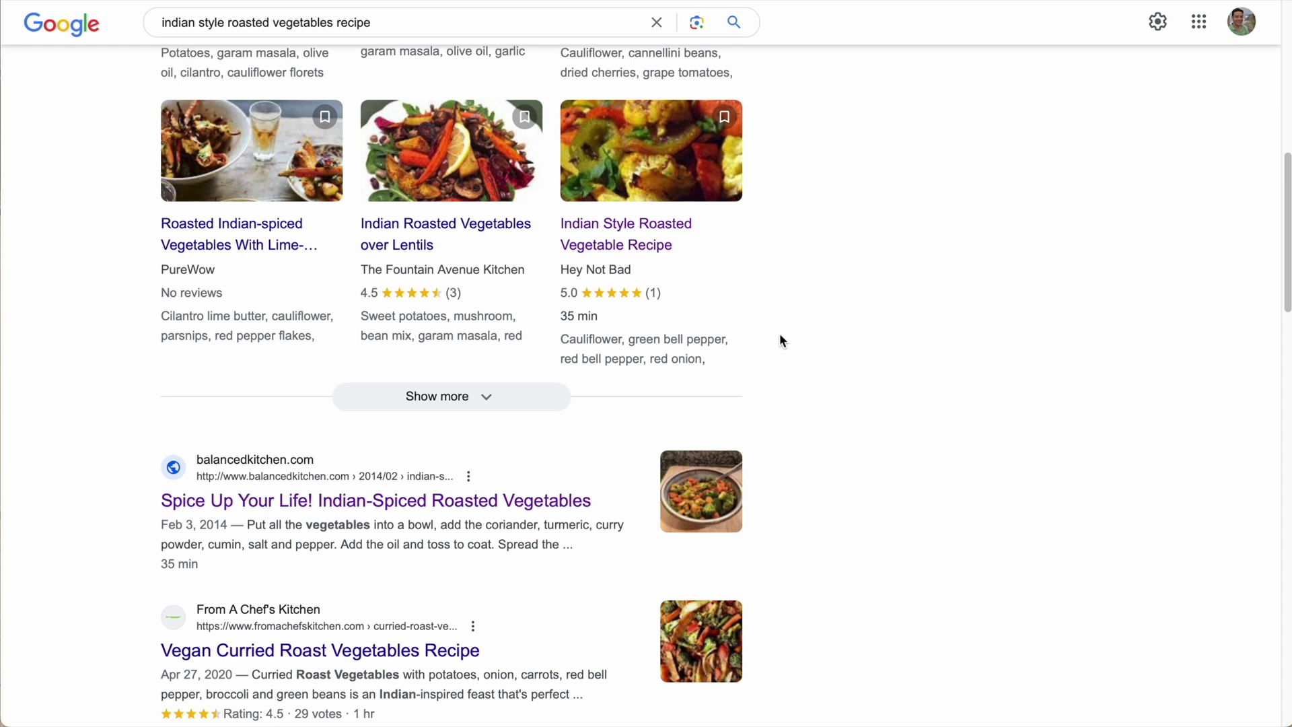
scroll(778, 330, up, 1)
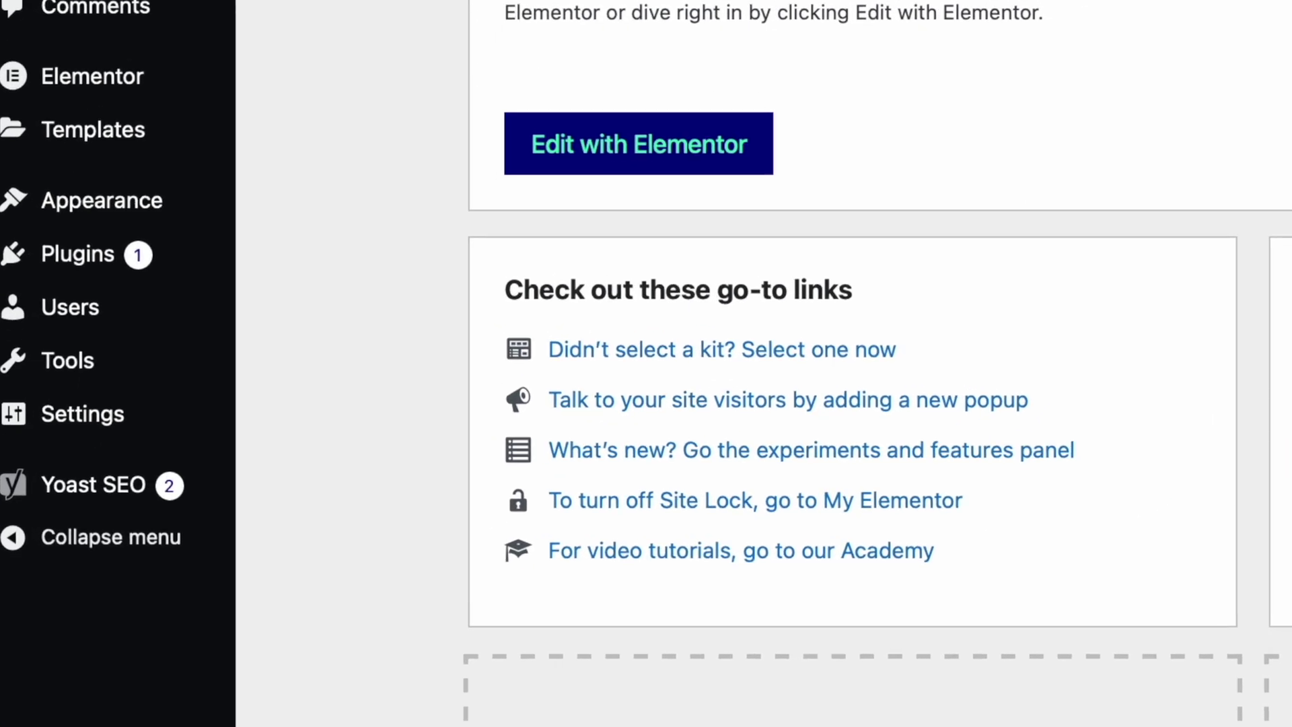
Step: Switch to the WordPress dashboard and search for new plugins matching "recipe card"
mouse_move(67, 270)
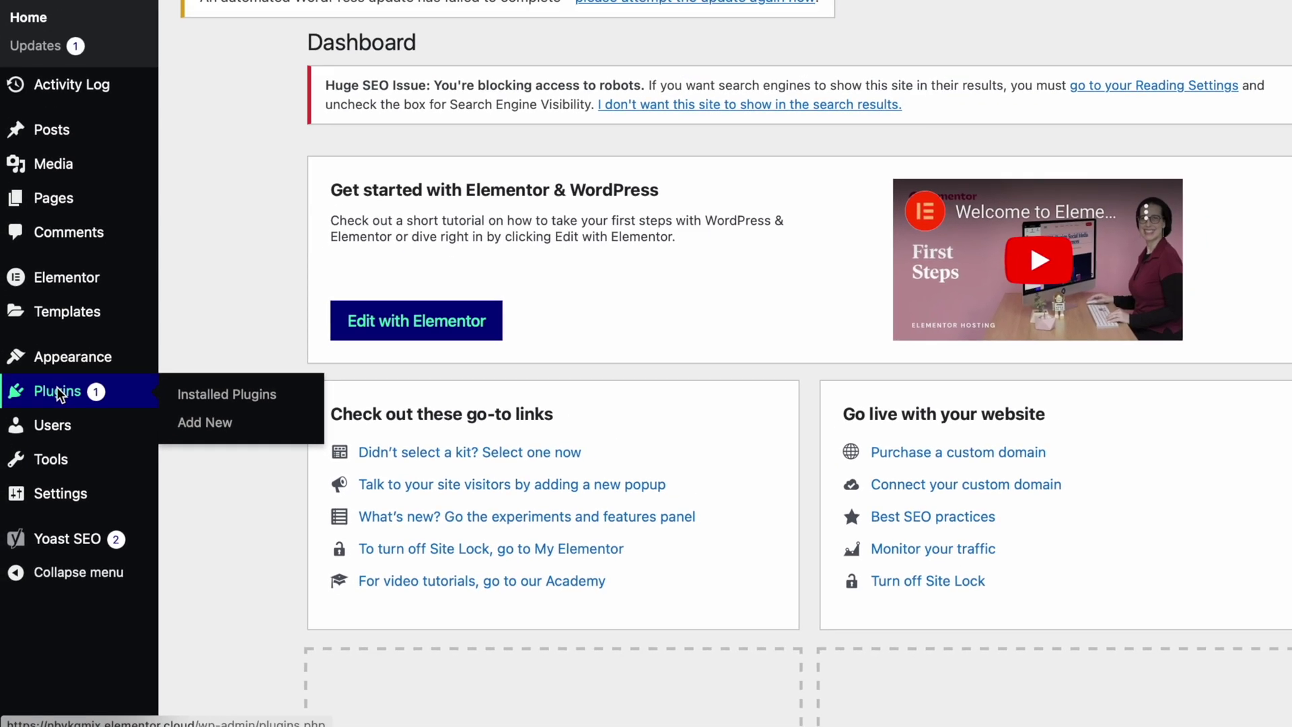
click(58, 390)
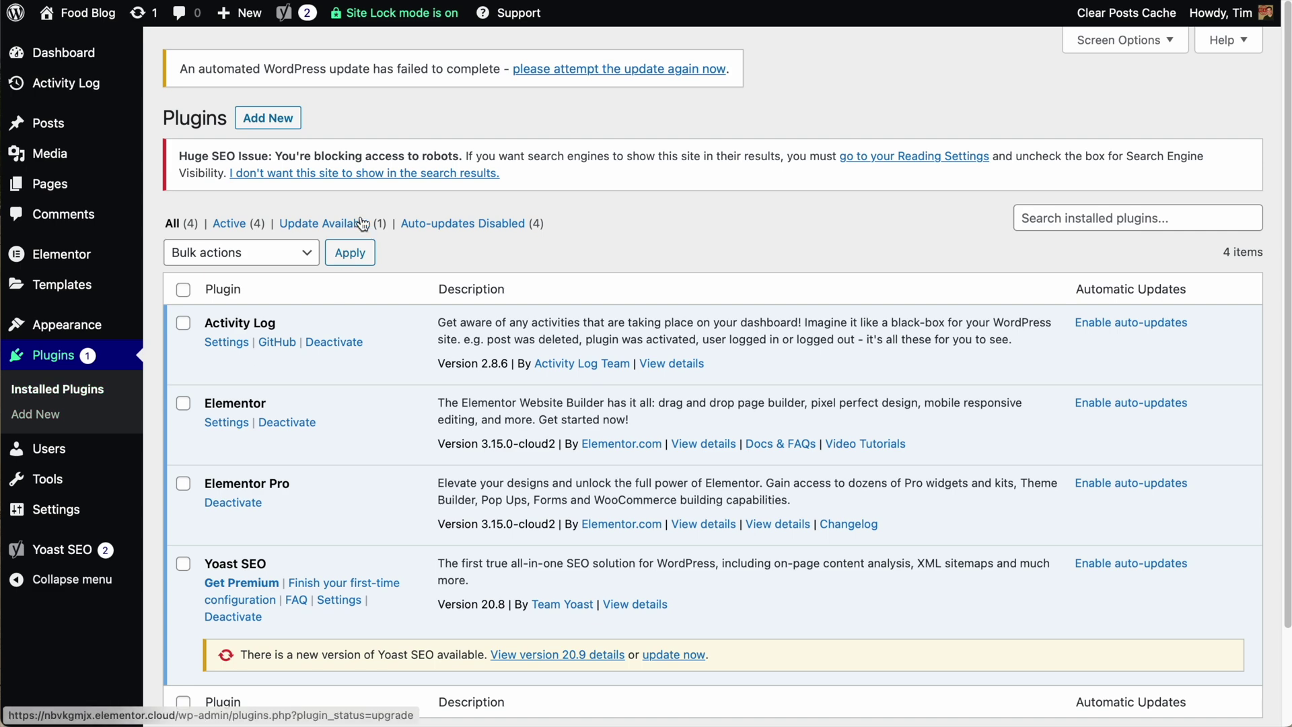
click(265, 117)
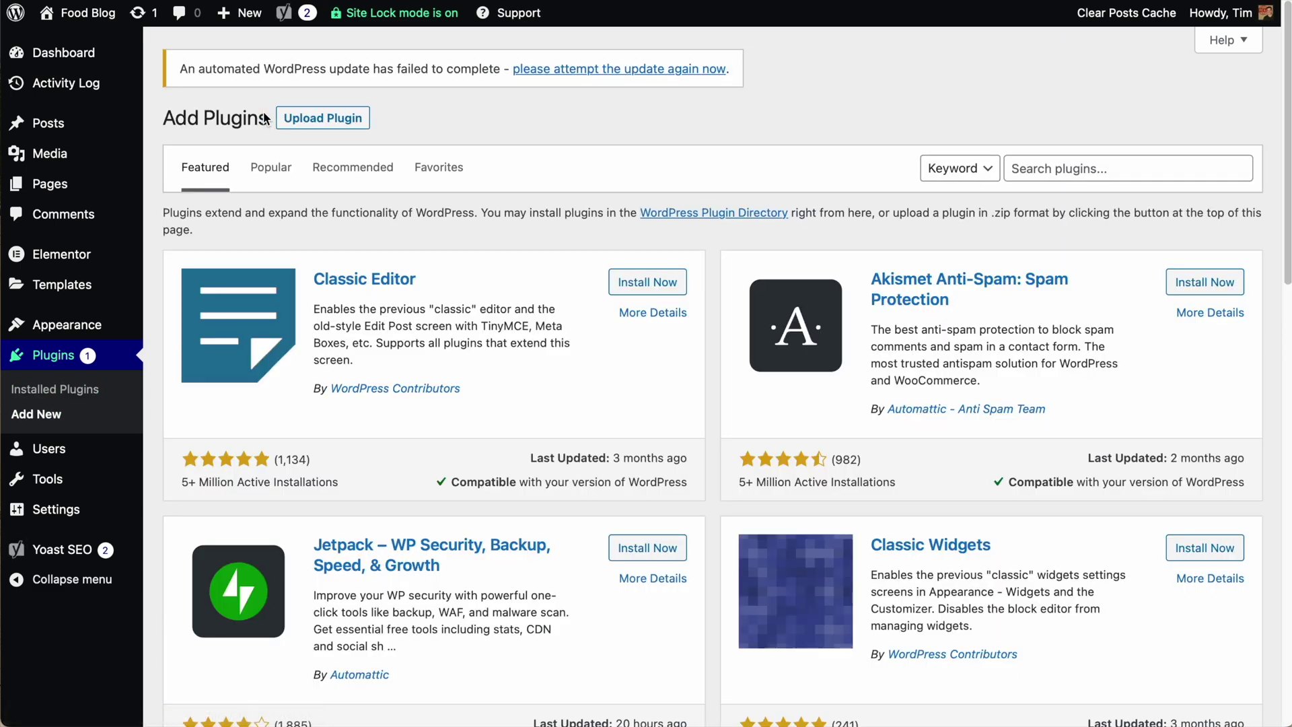
click(1071, 167)
text(recipe card)
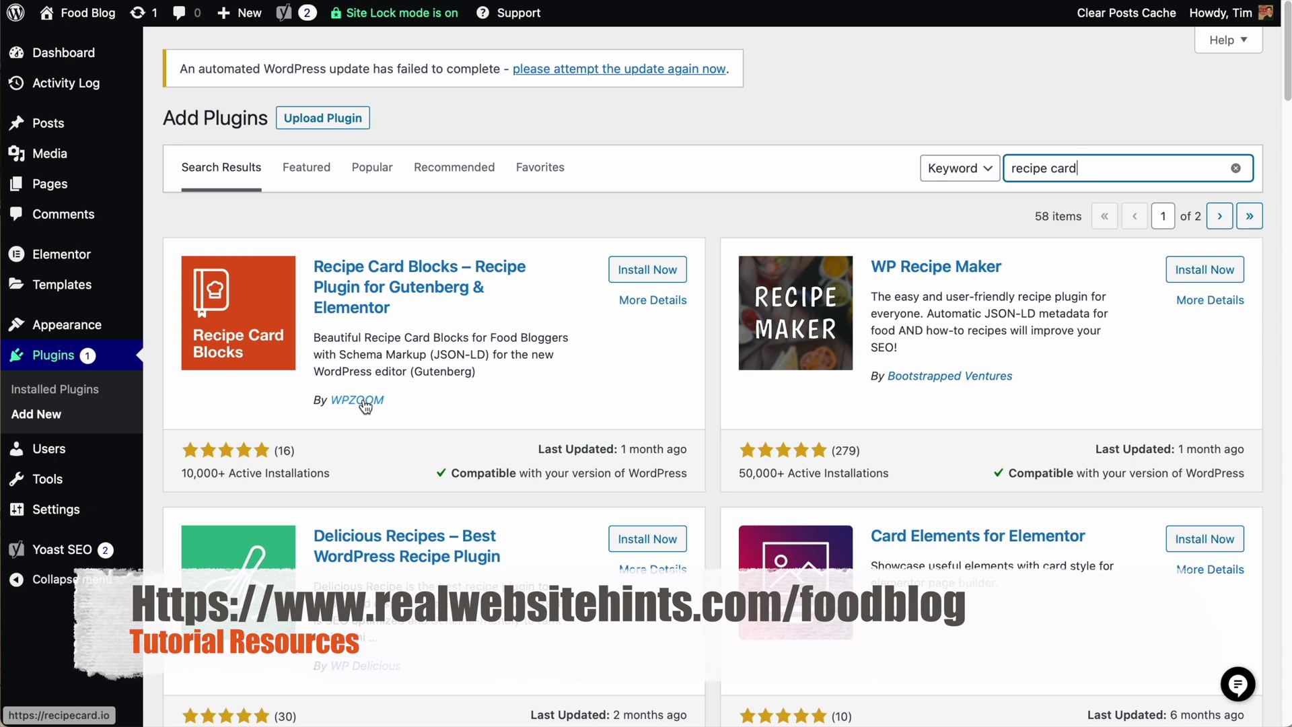
Step: Install and activate the Recipe Card Blocks plugin by WPZOOM and dismiss its update notice
click(663, 271)
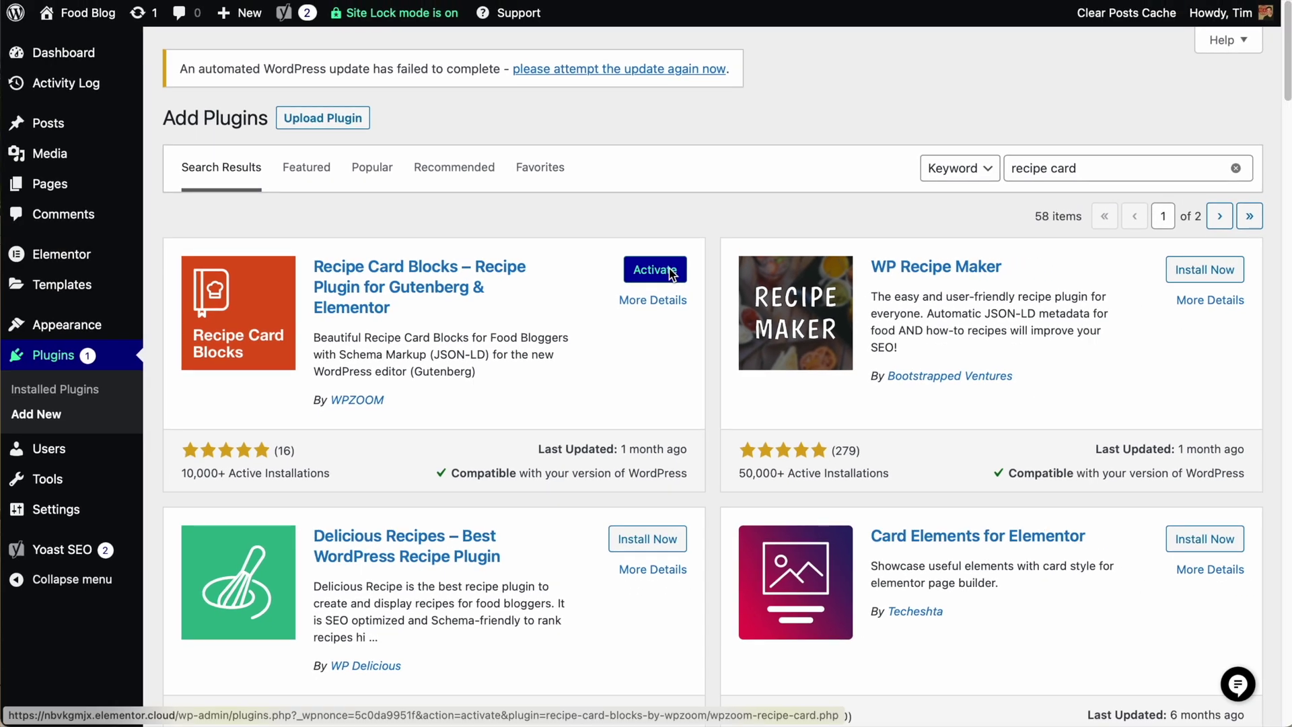
click(655, 269)
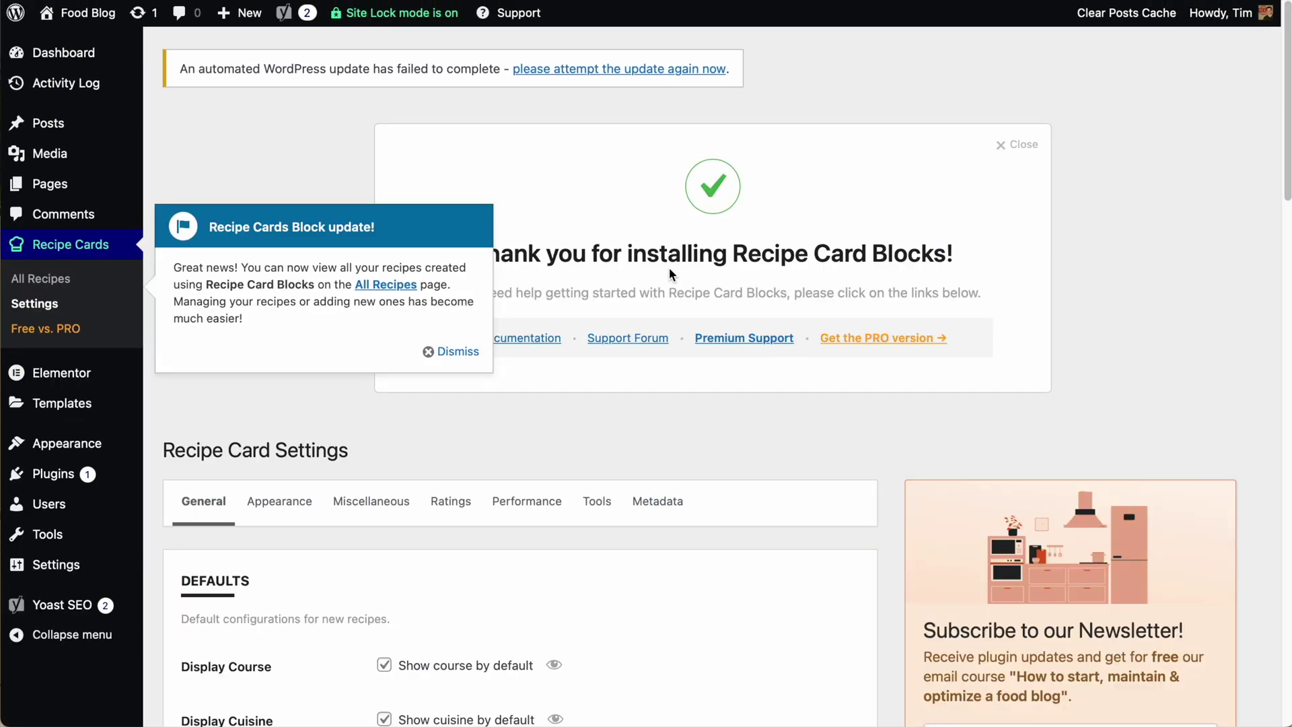
click(448, 357)
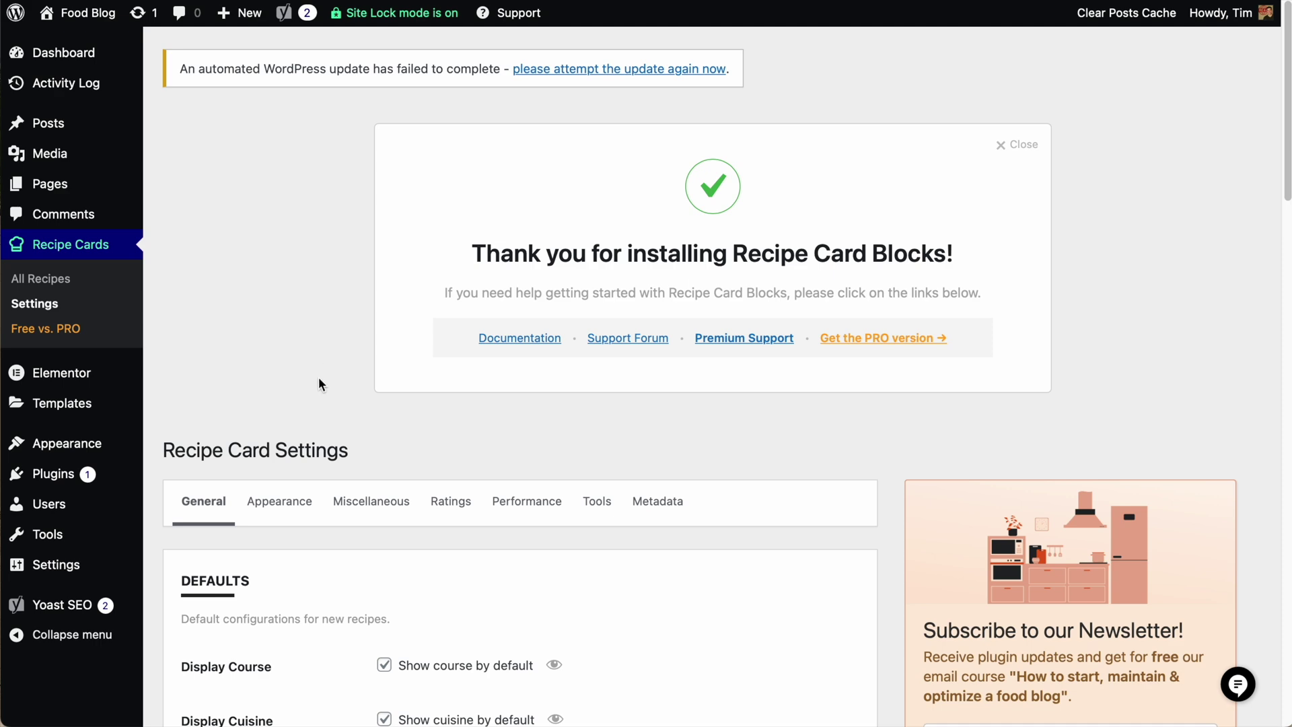
Step: Turn off showing the author by default in the general Recipe Card settings
scroll(320, 380, down, 5)
scroll(321, 378, down, 1)
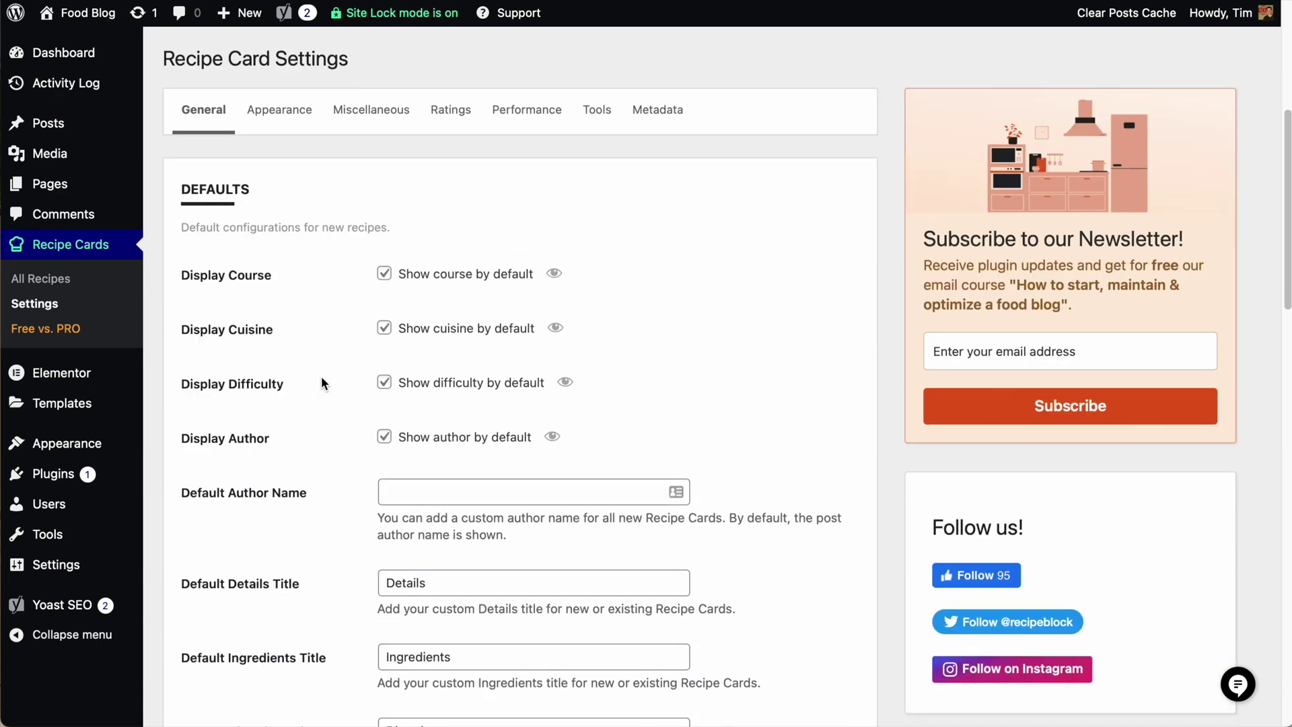
mouse_move(556, 276)
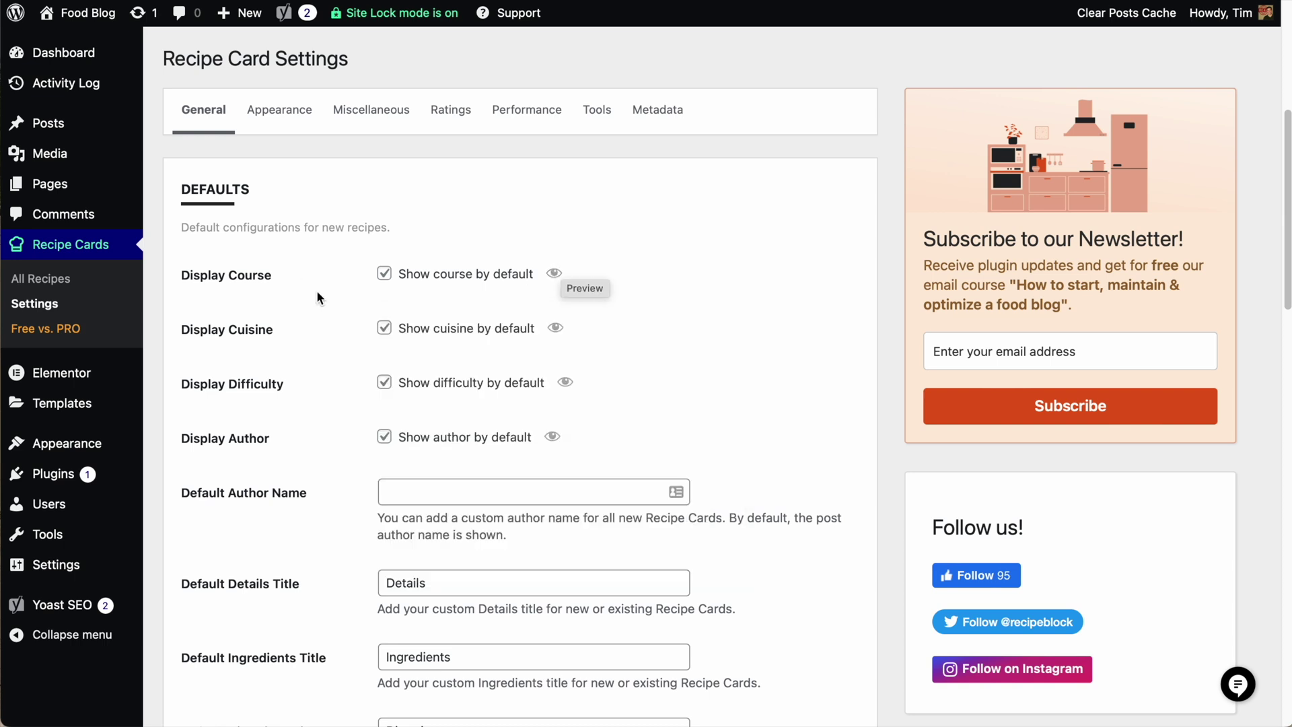
mouse_move(566, 384)
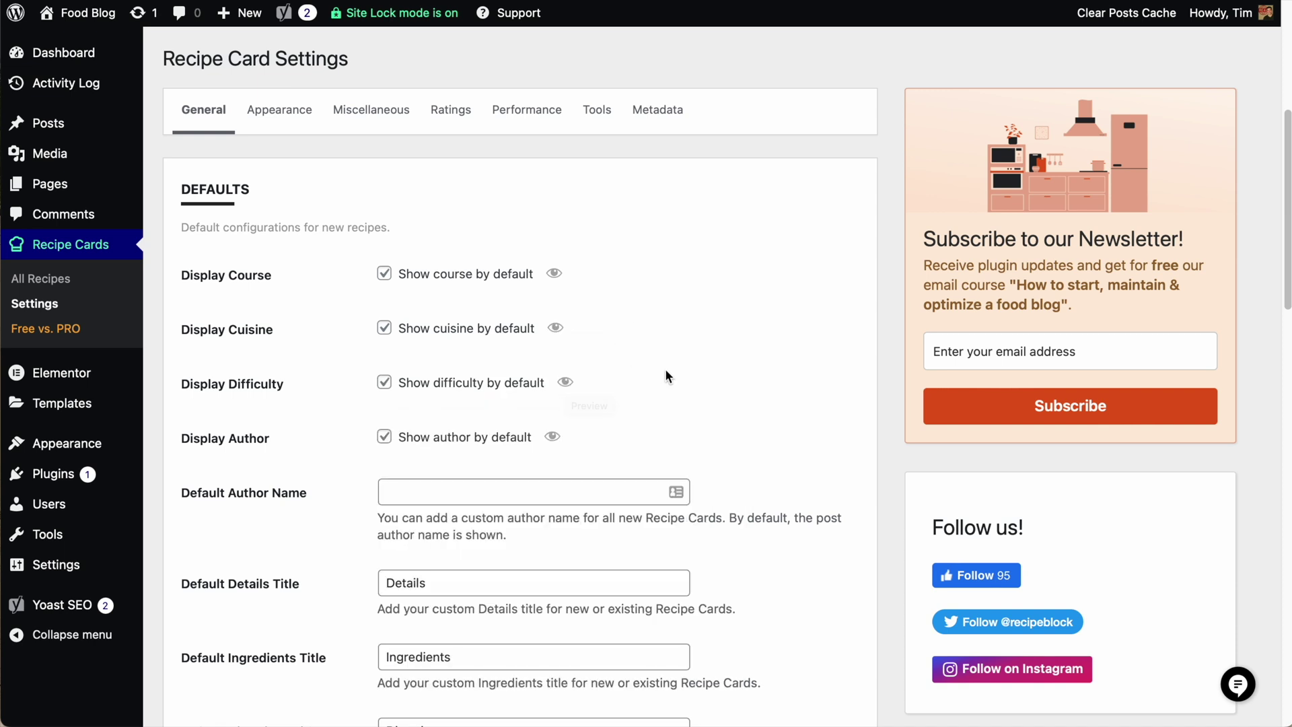
click(384, 436)
Step: Review the remaining general recipe card defaults, such as section titles, title alignment, ingredients strikethrough and footer credit
scroll(731, 316, down, 4)
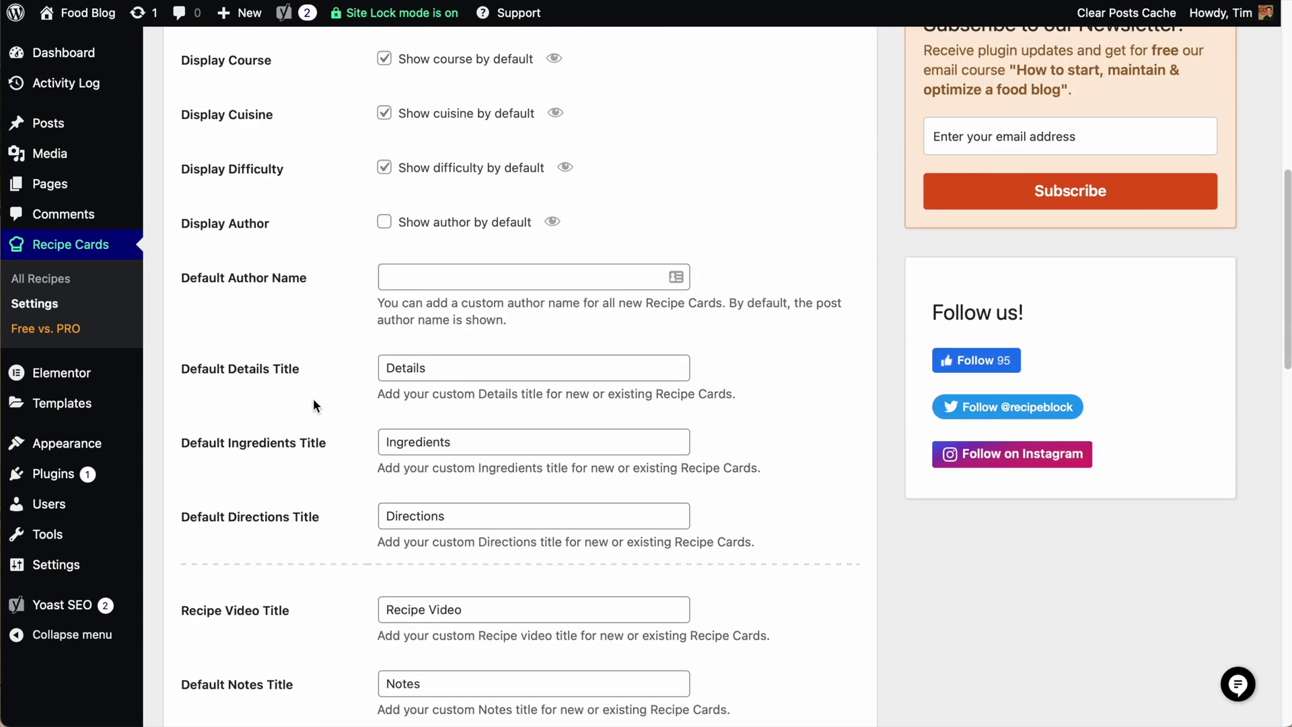
scroll(311, 395, down, 2)
scroll(316, 407, down, 2)
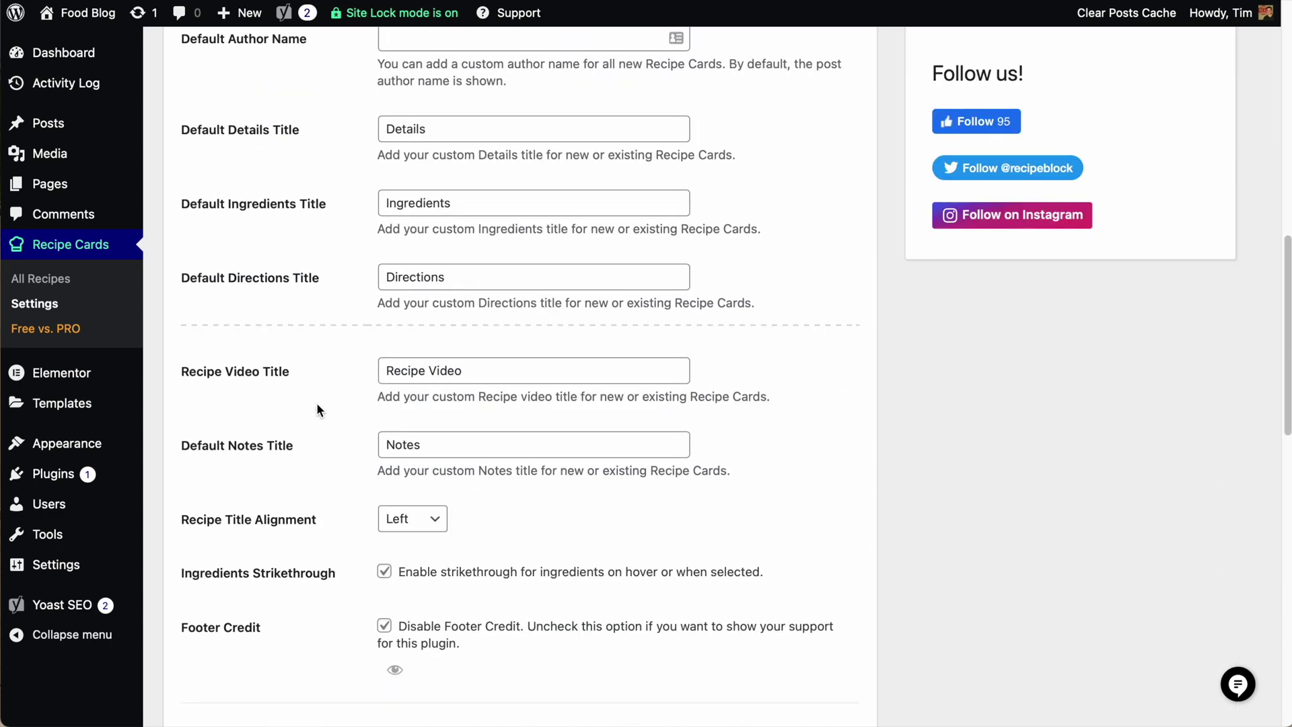
scroll(532, 411, down, 1)
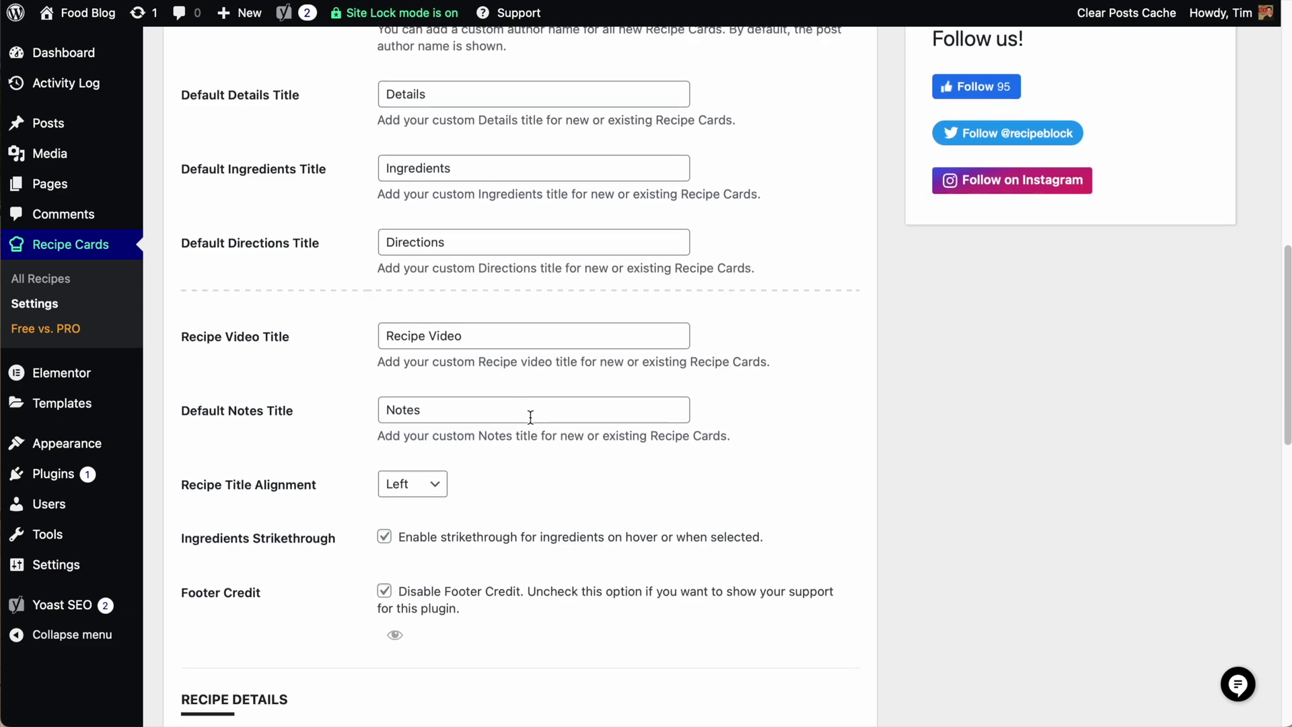
scroll(529, 415, down, 2)
scroll(531, 422, up, 15)
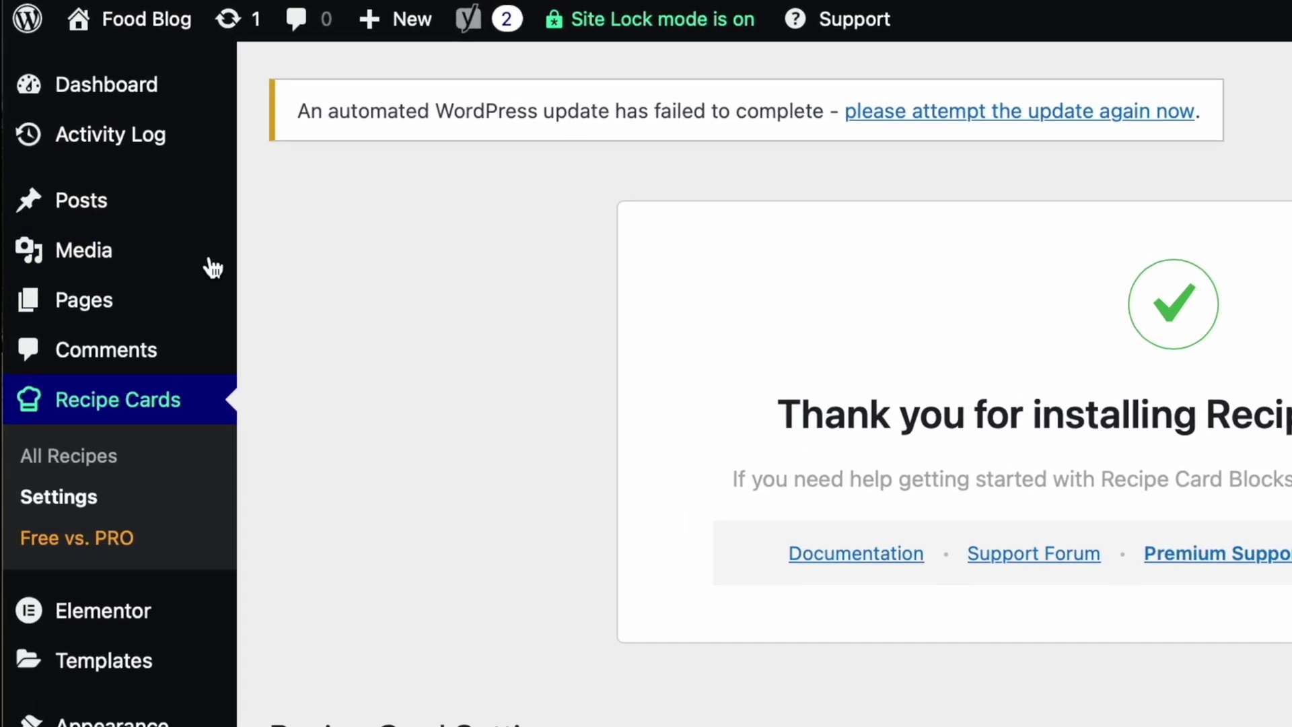
Step: Create a new post titled "Camarão Bahaina a Brazilian Coconut Shrimp Dish" and move to its empty first paragraph
mouse_move(95, 213)
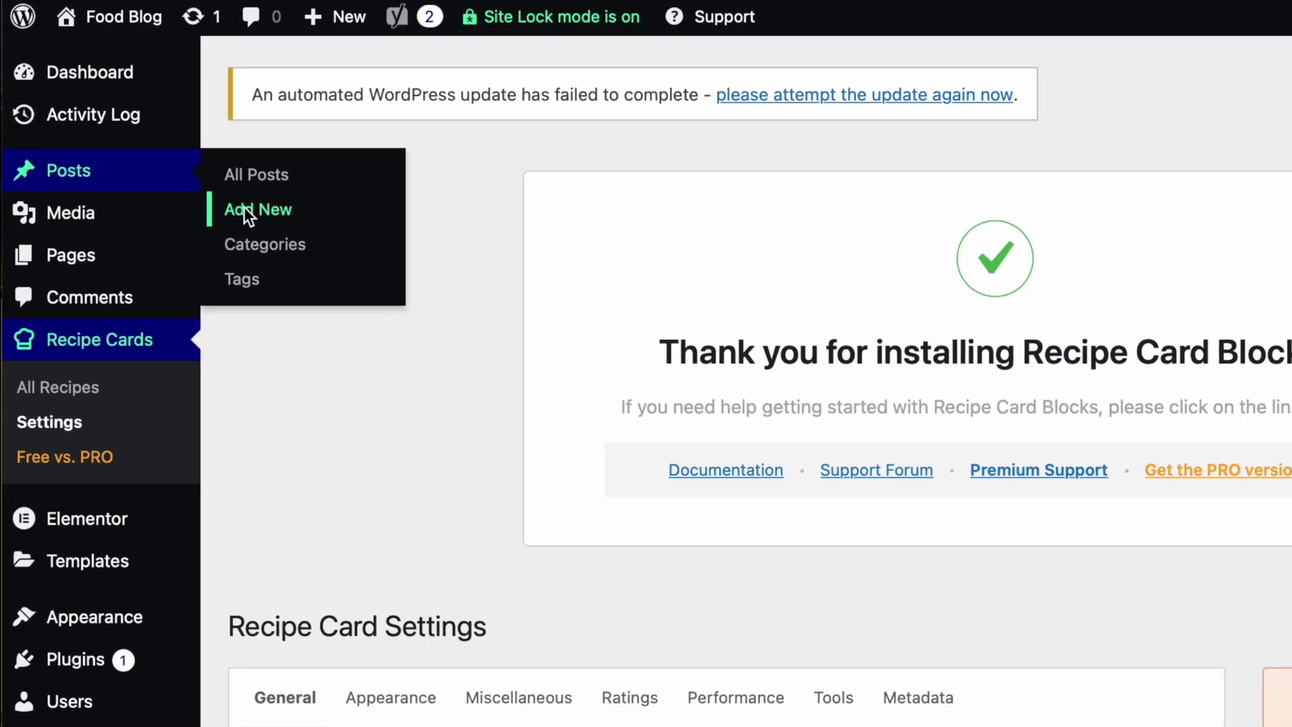
click(296, 259)
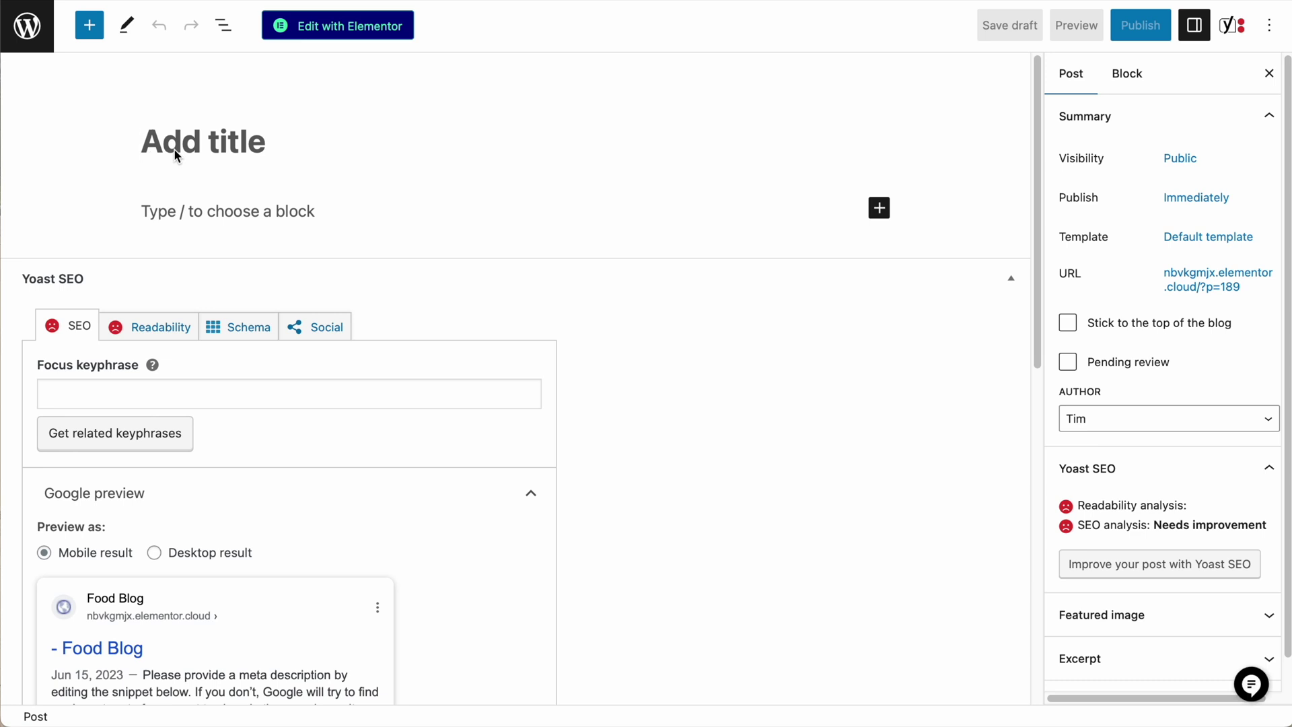
text(Camara)
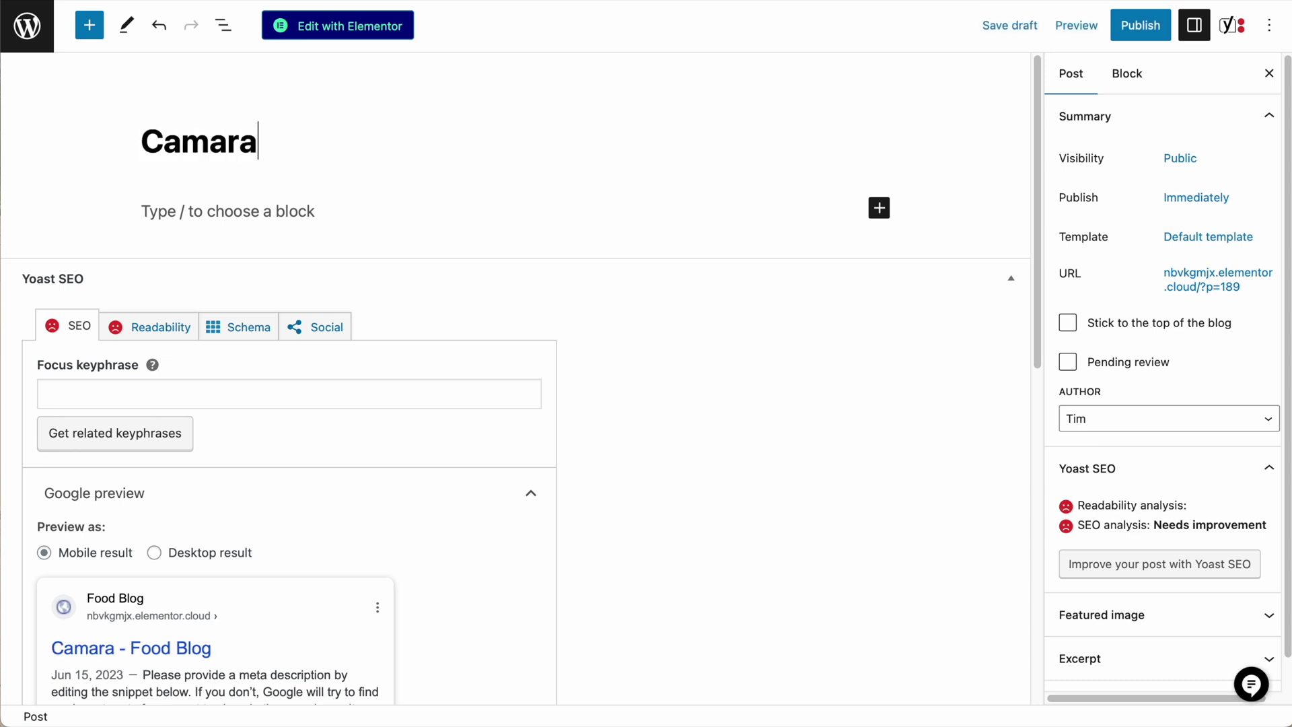
text(6o Bahaina a Brazilia)
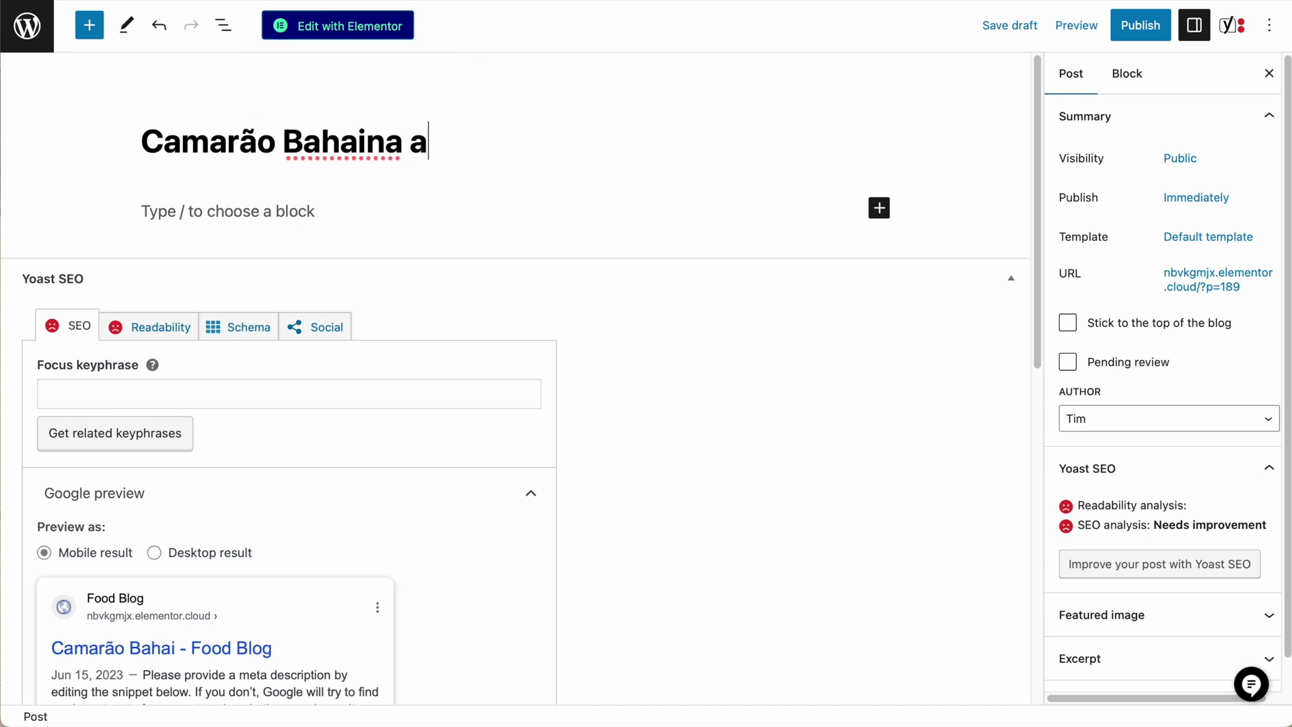
text(n Shr)
text(Dis)
click(567, 141)
text(Coconut)
click(869, 142)
text(j)
key(BackSpace)
text(h)
click(393, 198)
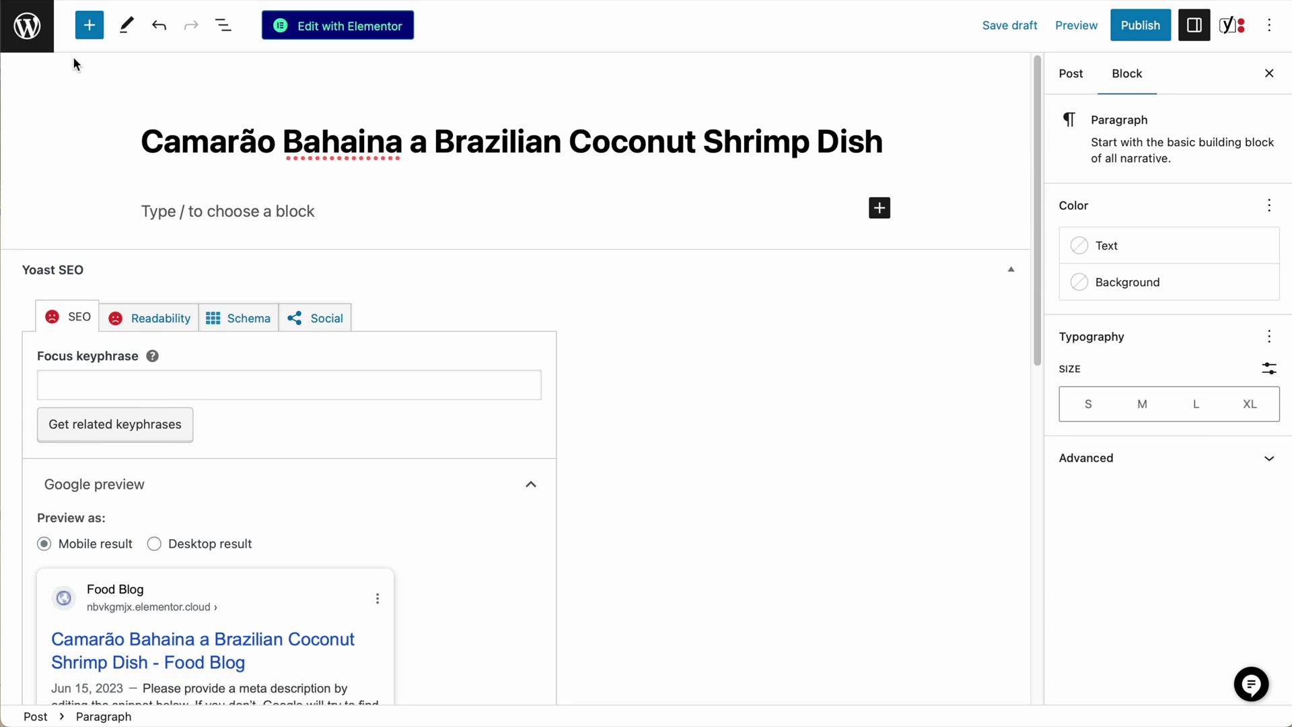
Step: Browse the library of blocks available for the post, from text and media through widgets and theme blocks
click(84, 25)
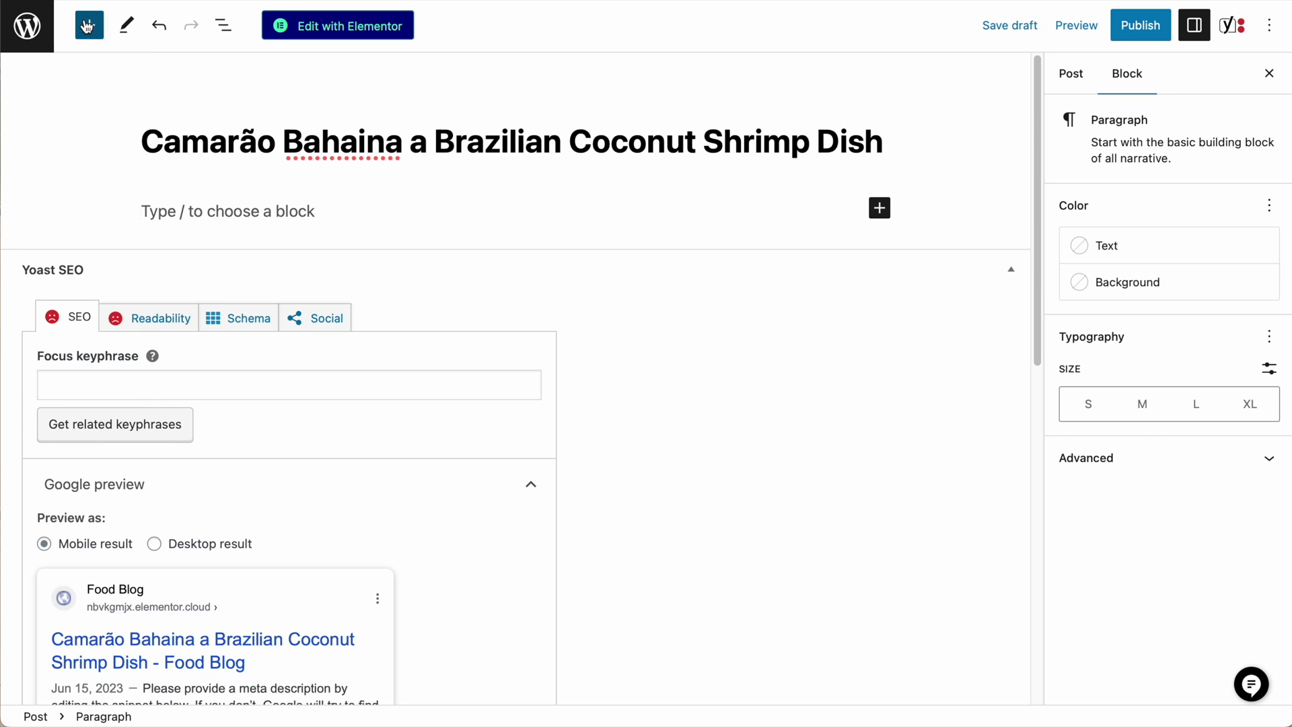
mouse_move(160, 261)
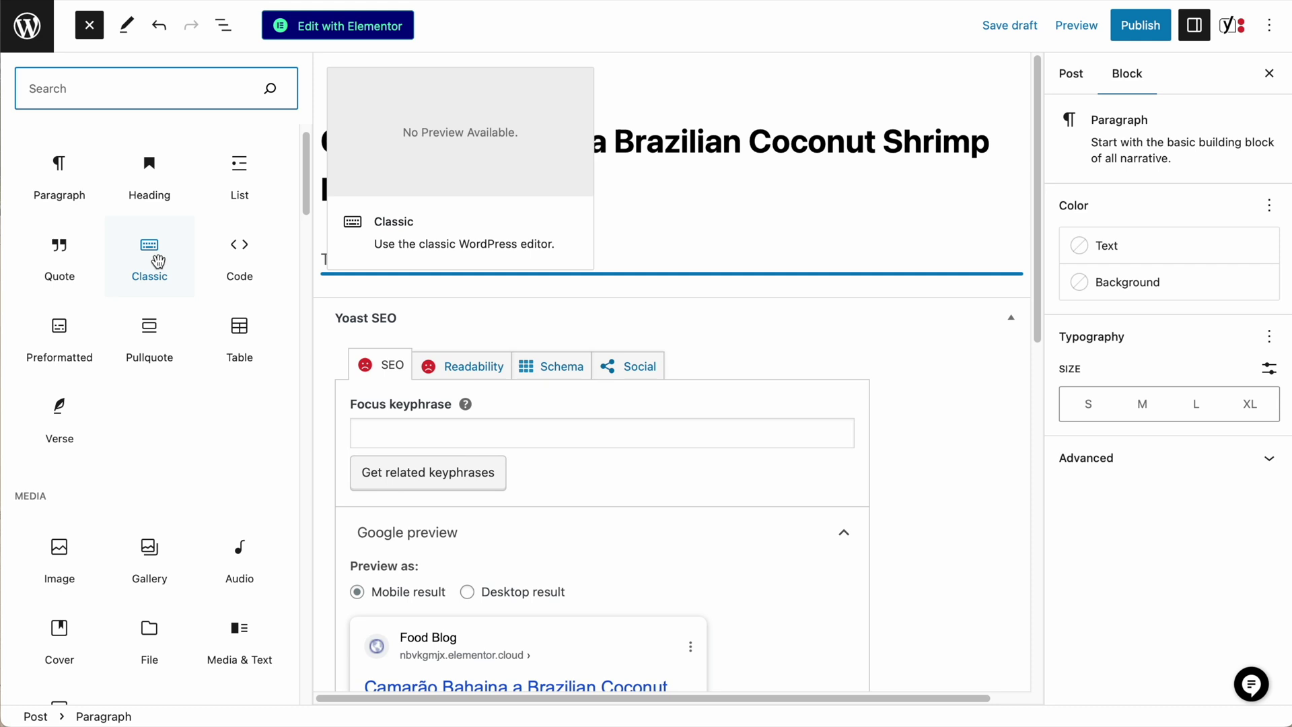
scroll(154, 333, down, 3)
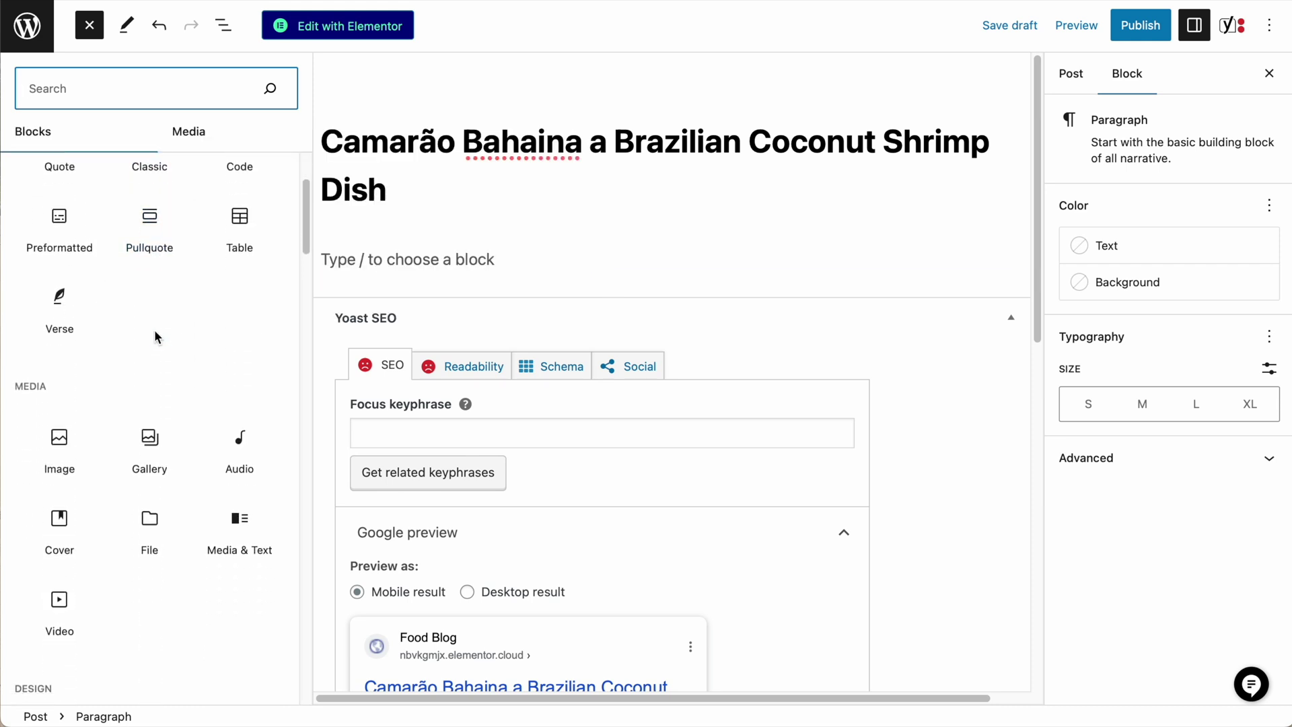
mouse_move(150, 444)
scroll(160, 449, down, 10)
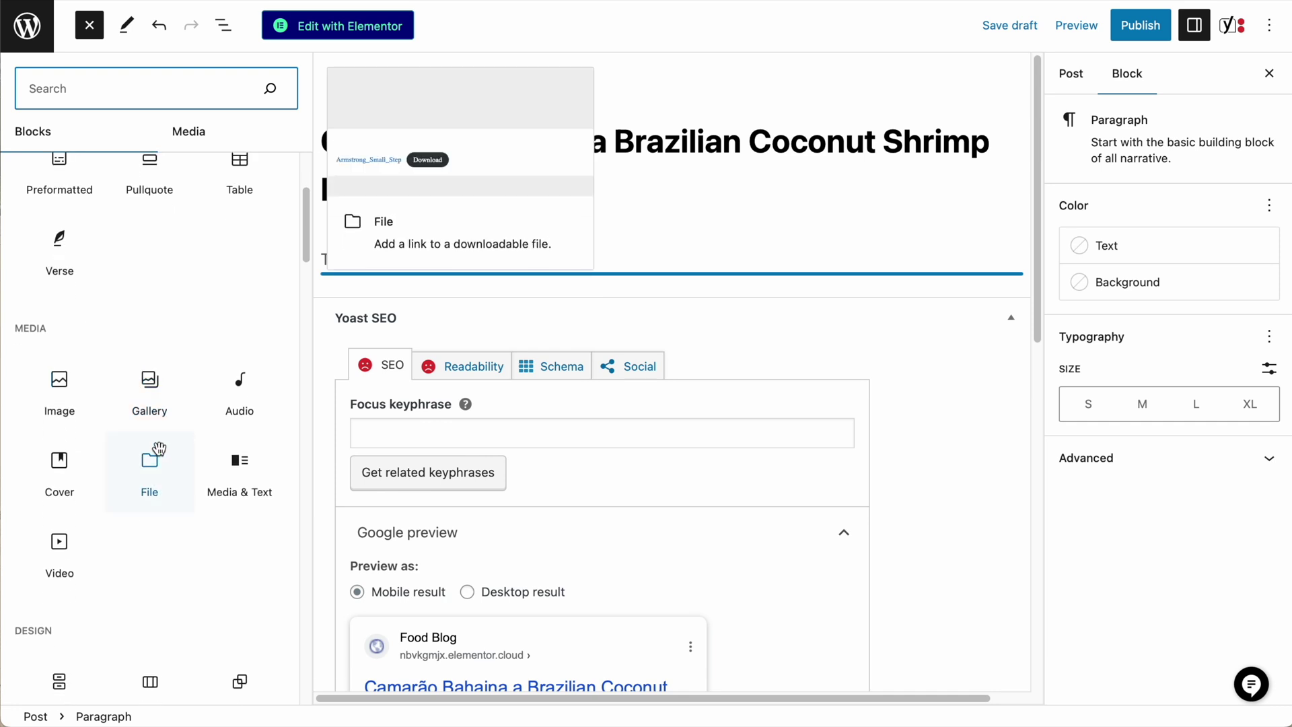
scroll(168, 447, up, 15)
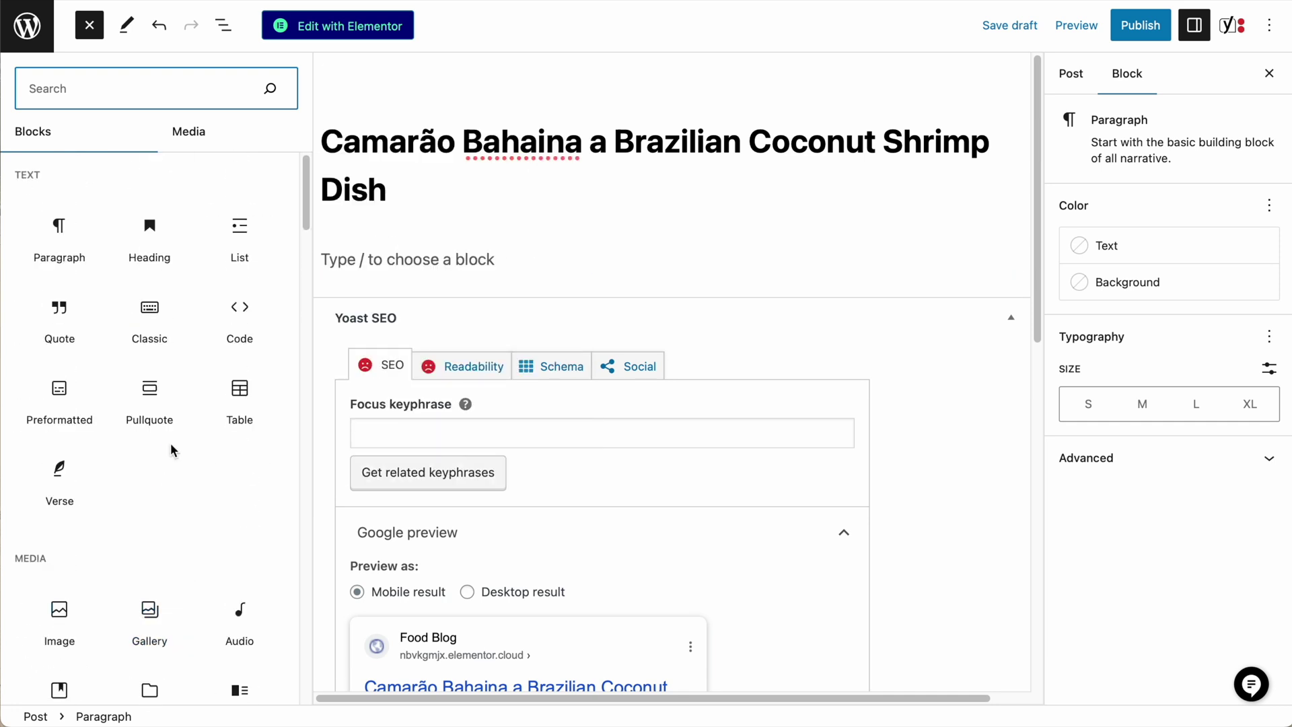
scroll(170, 446, down, 20)
scroll(169, 447, down, 10)
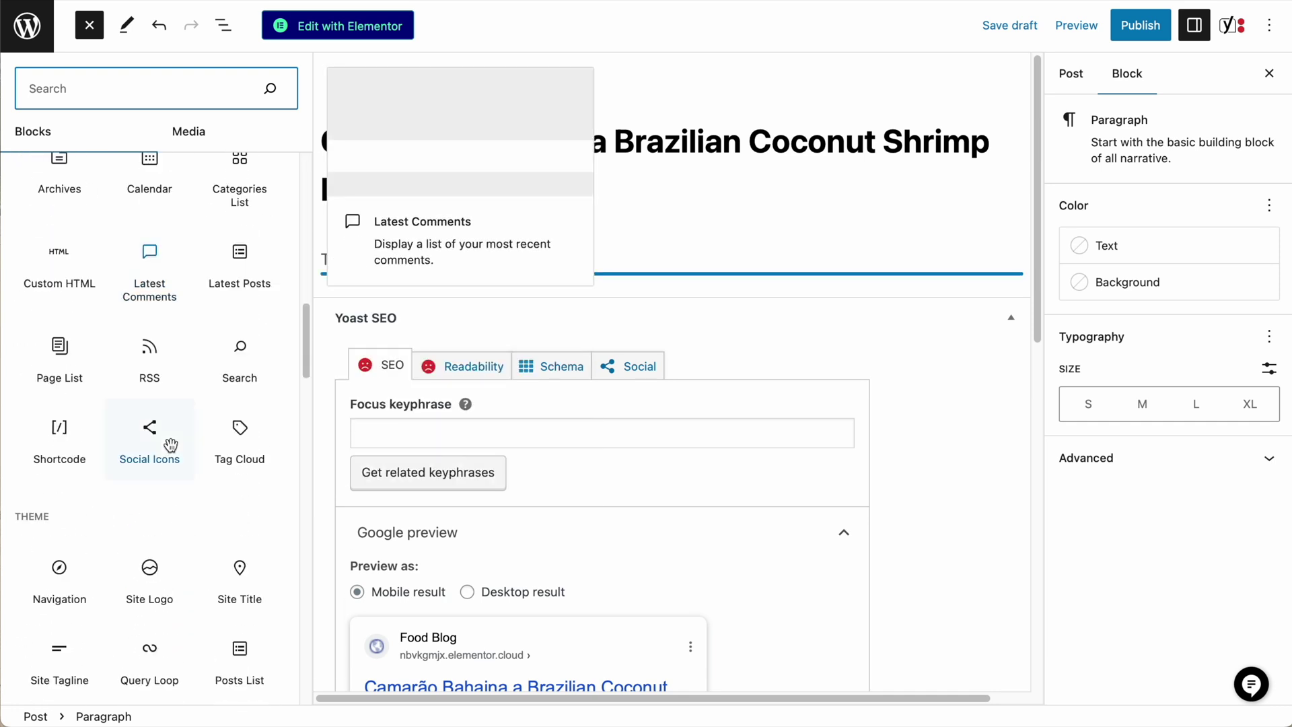
scroll(171, 447, up, 20)
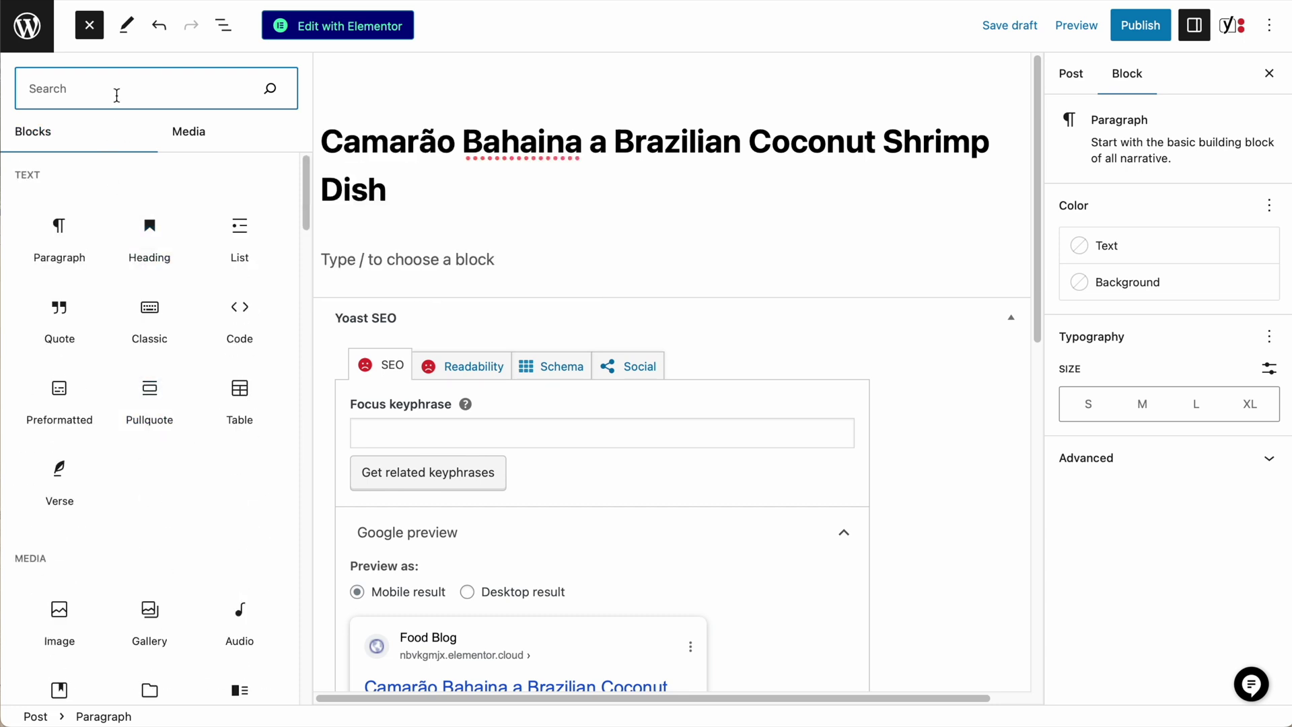
Step: Search the block library for "reci", look over the recipe blocks, and return to the post's empty paragraph
text(reci)
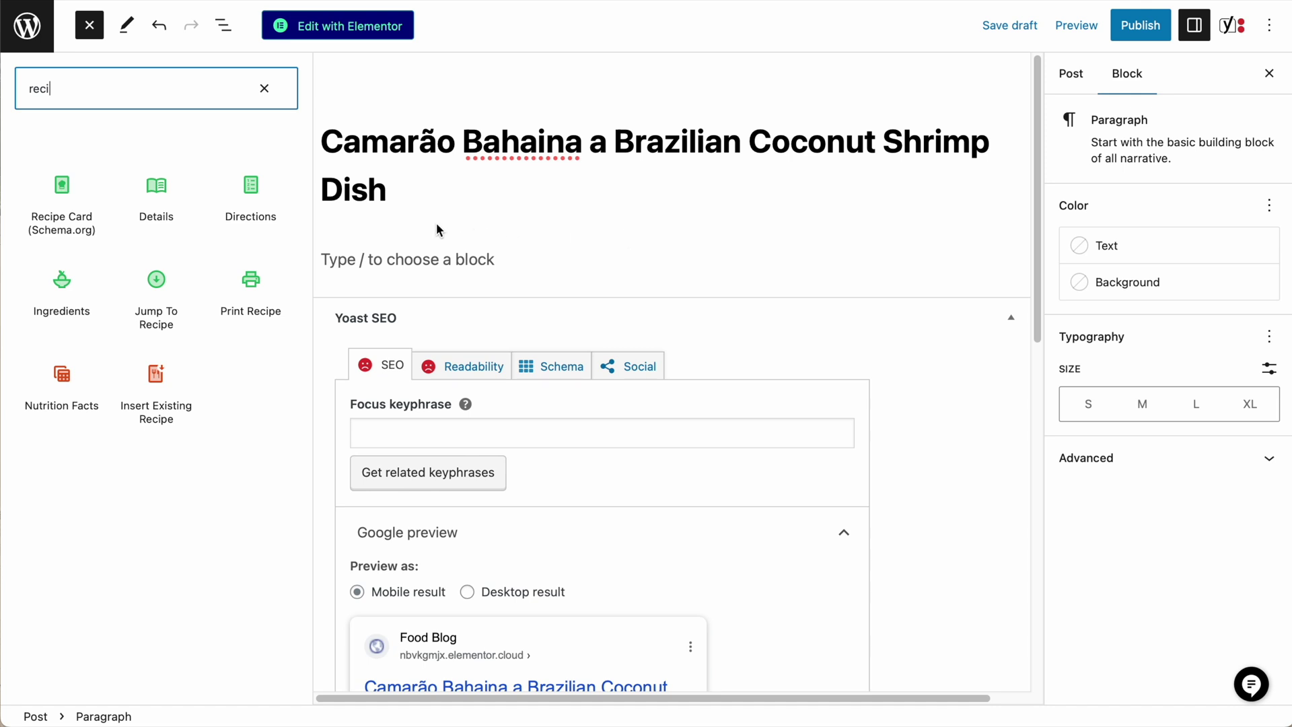
mouse_move(133, 336)
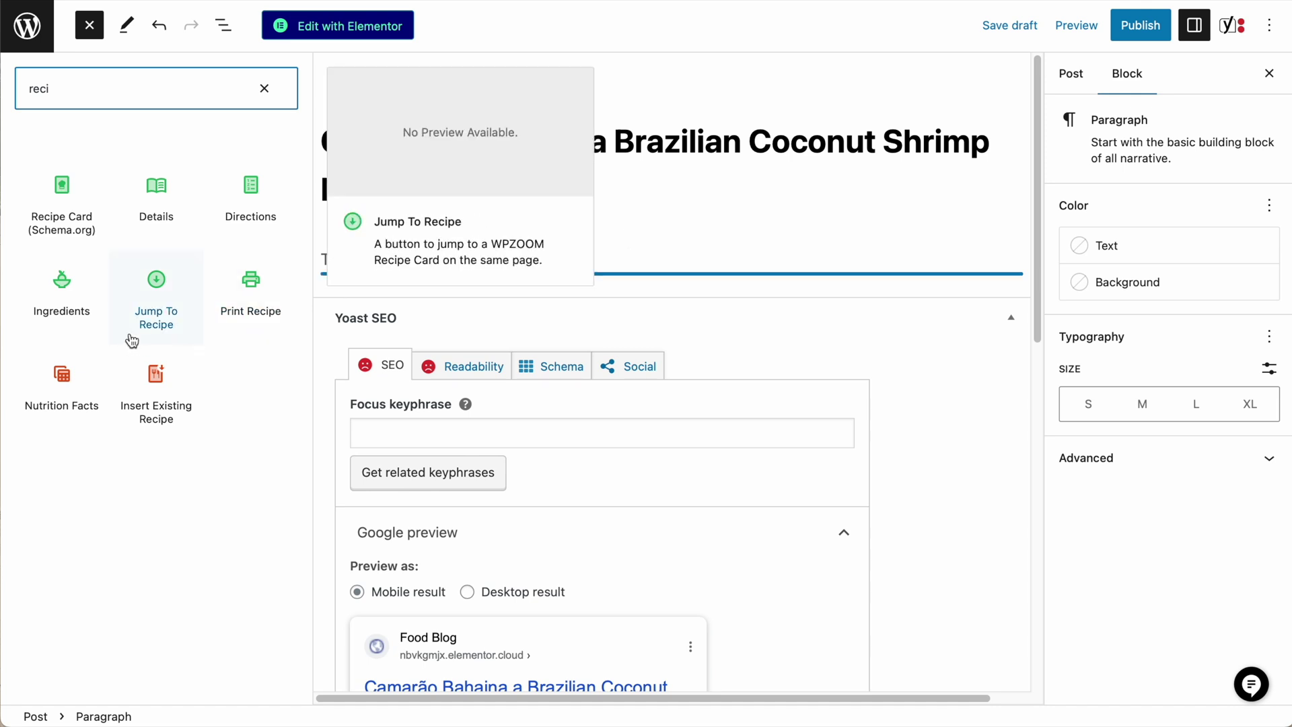
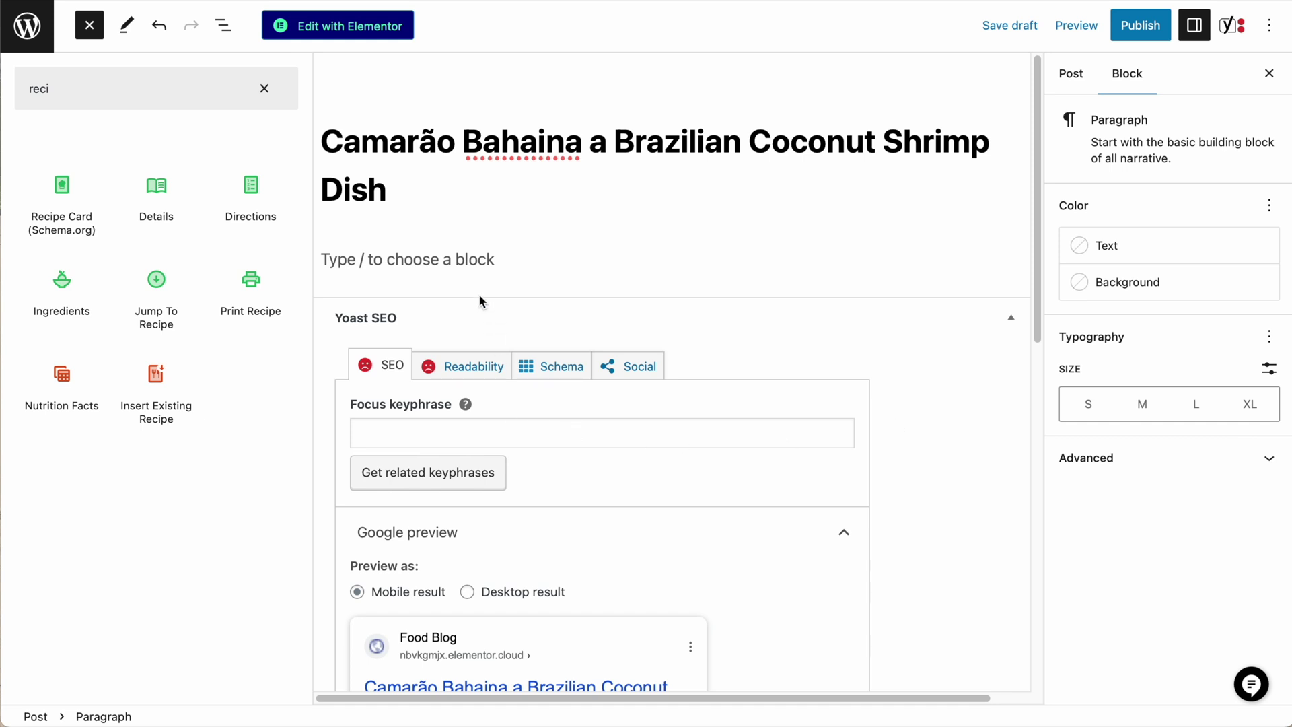
click(451, 263)
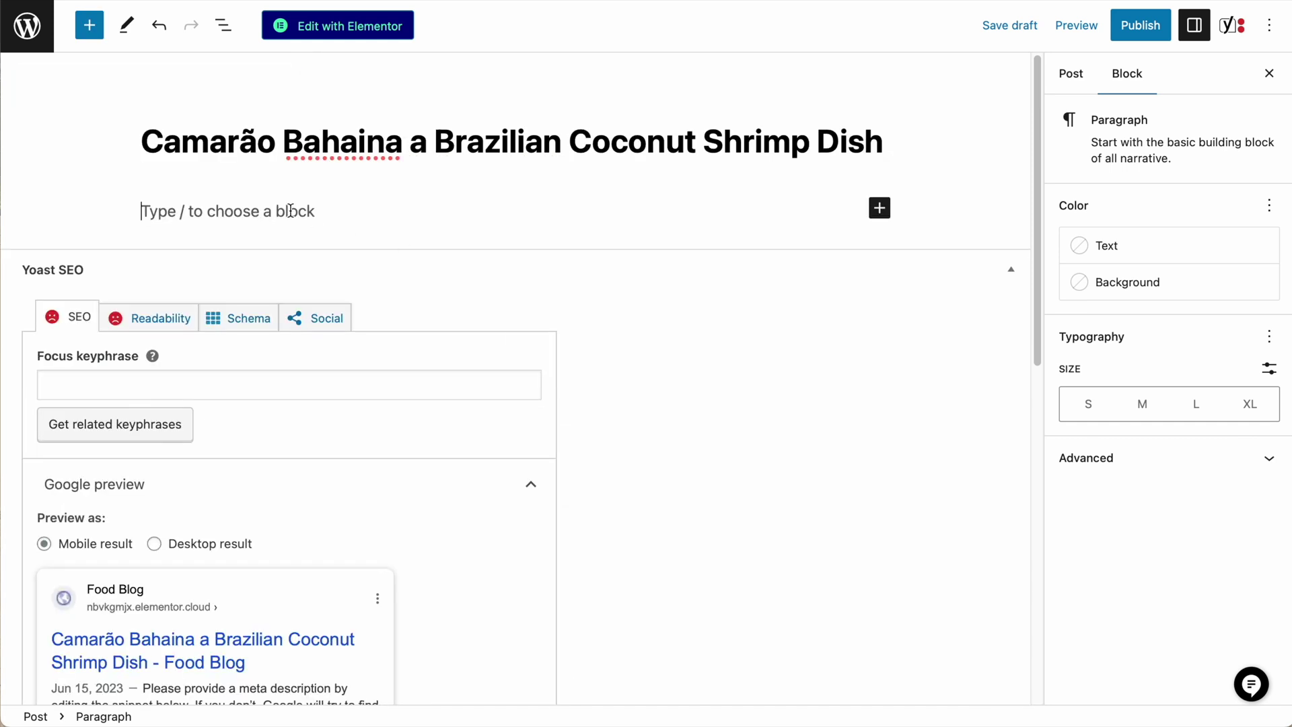
Step: Write an introduction asking "Do you love shrimp? Do you love coconut milk?" and describing the Bahia dish, followed by the H2 heading "How did I learn this dish?"
text(Do you love shrimp? Do you love coconut milk? This dish combines both in a mild and tasty dish popular in the state of Bahia in Brazil. It's the kind of food that you will find in at a little road side cafe over looking the ocean. Let's dive in and get started.)
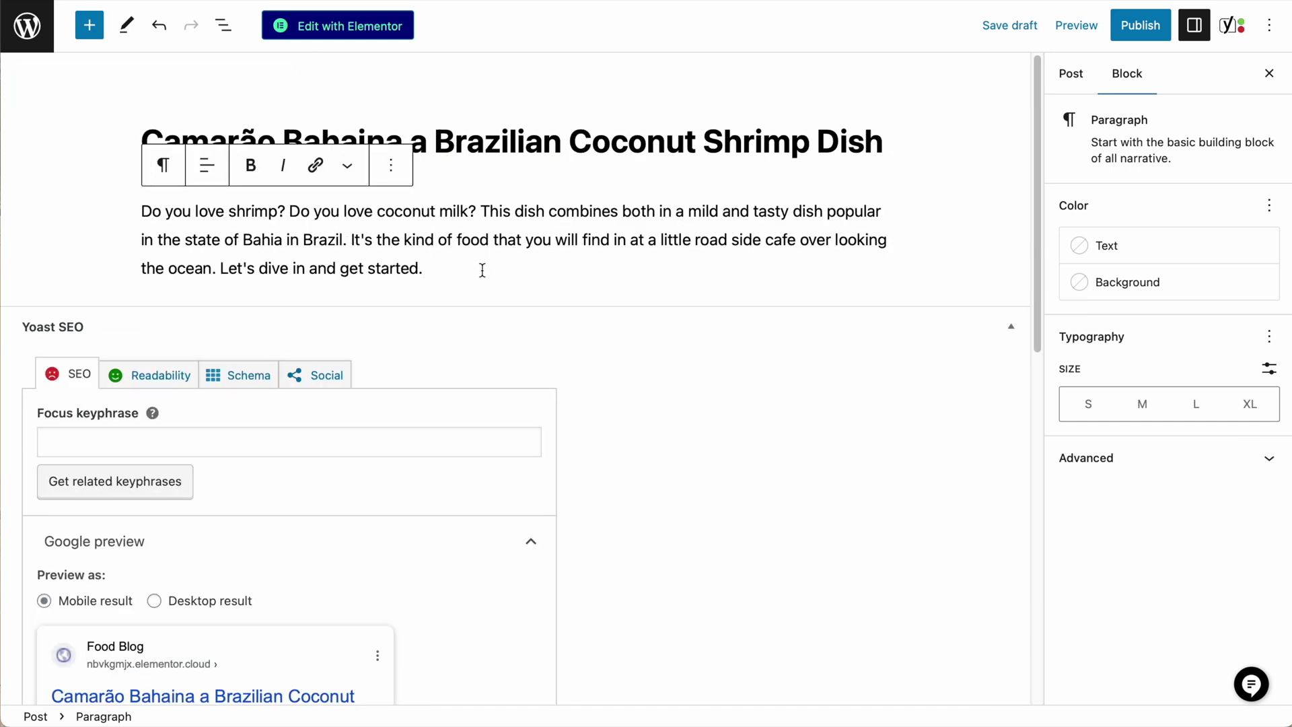
key(Return)
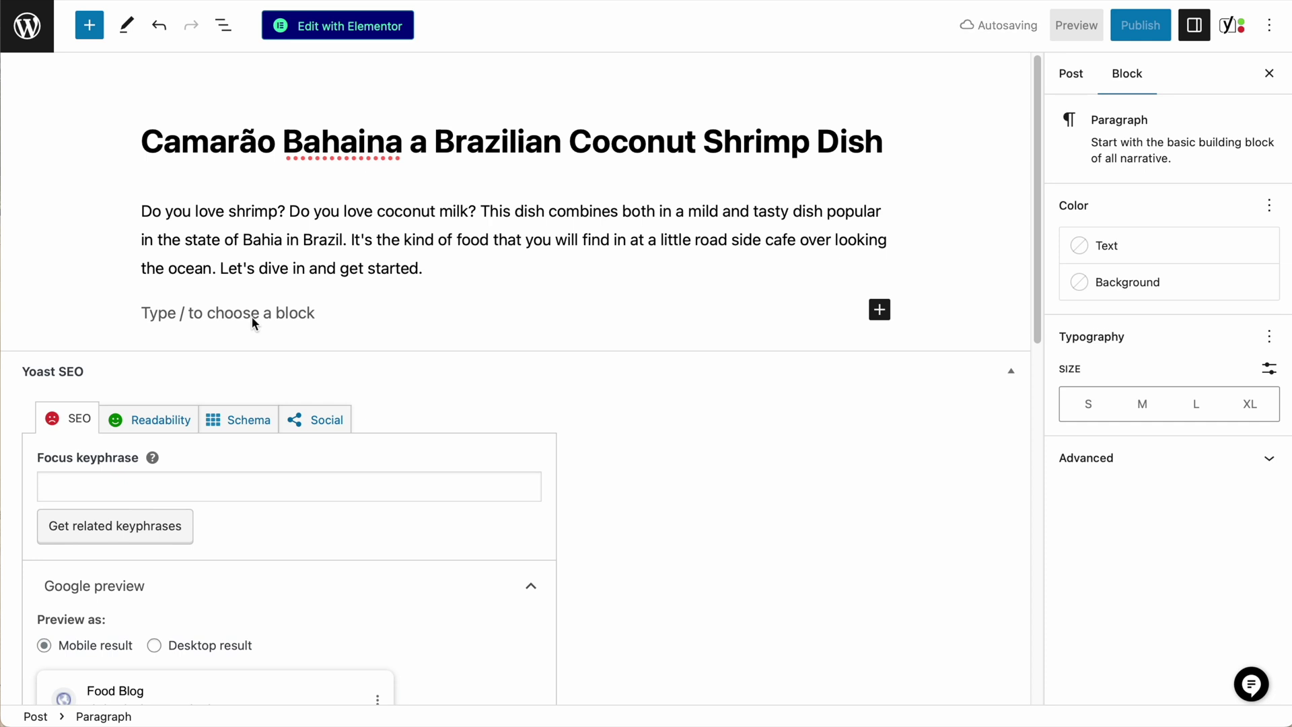
click(881, 319)
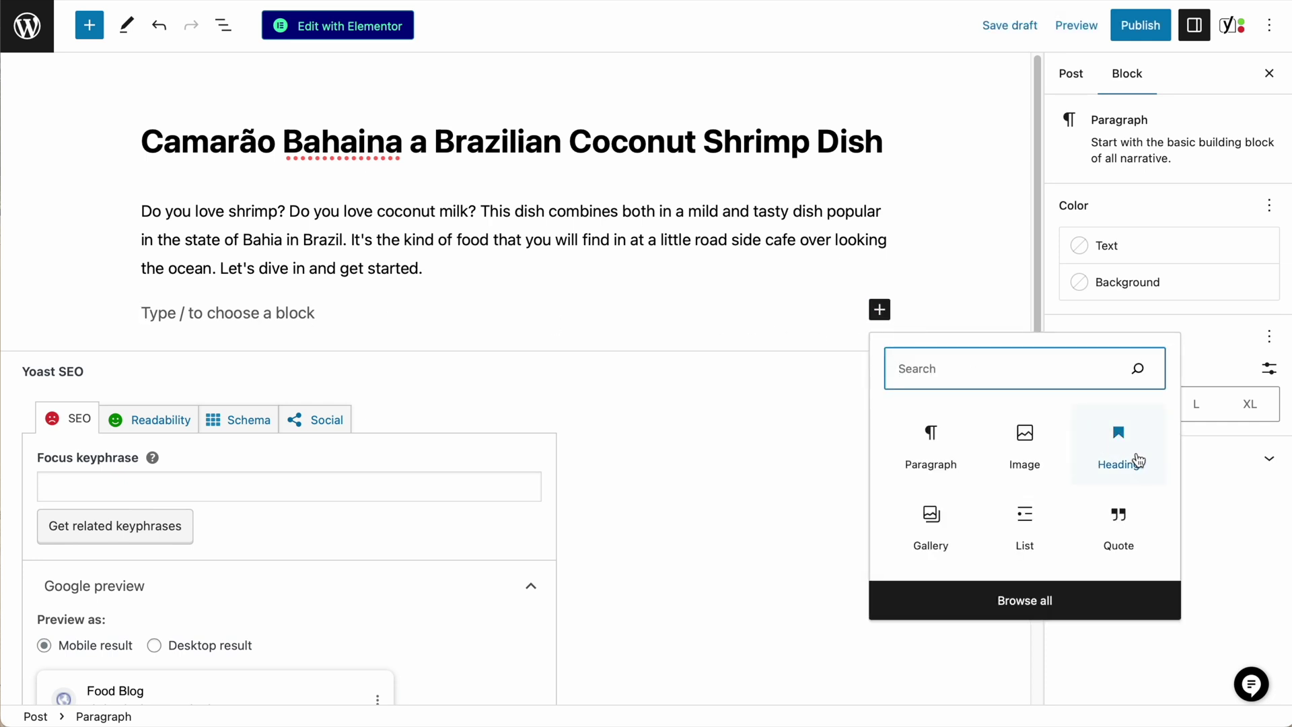
click(1126, 450)
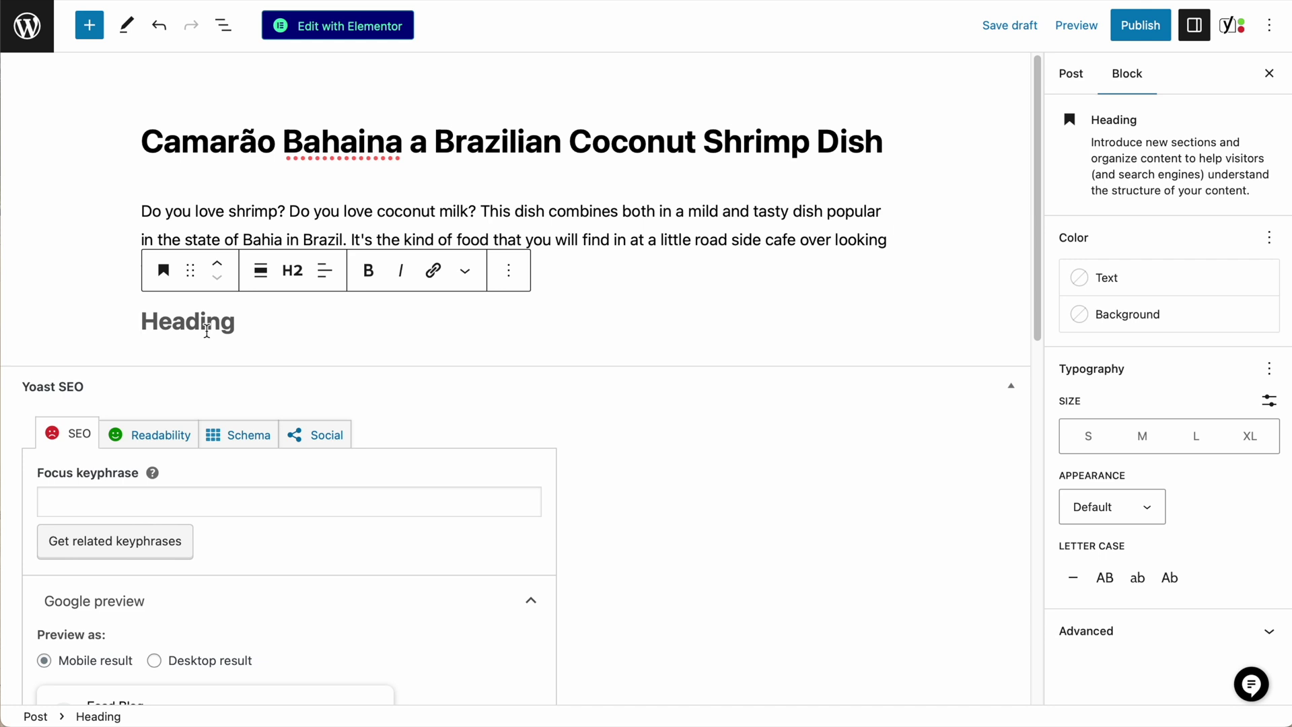
text(How did I learn this dish?)
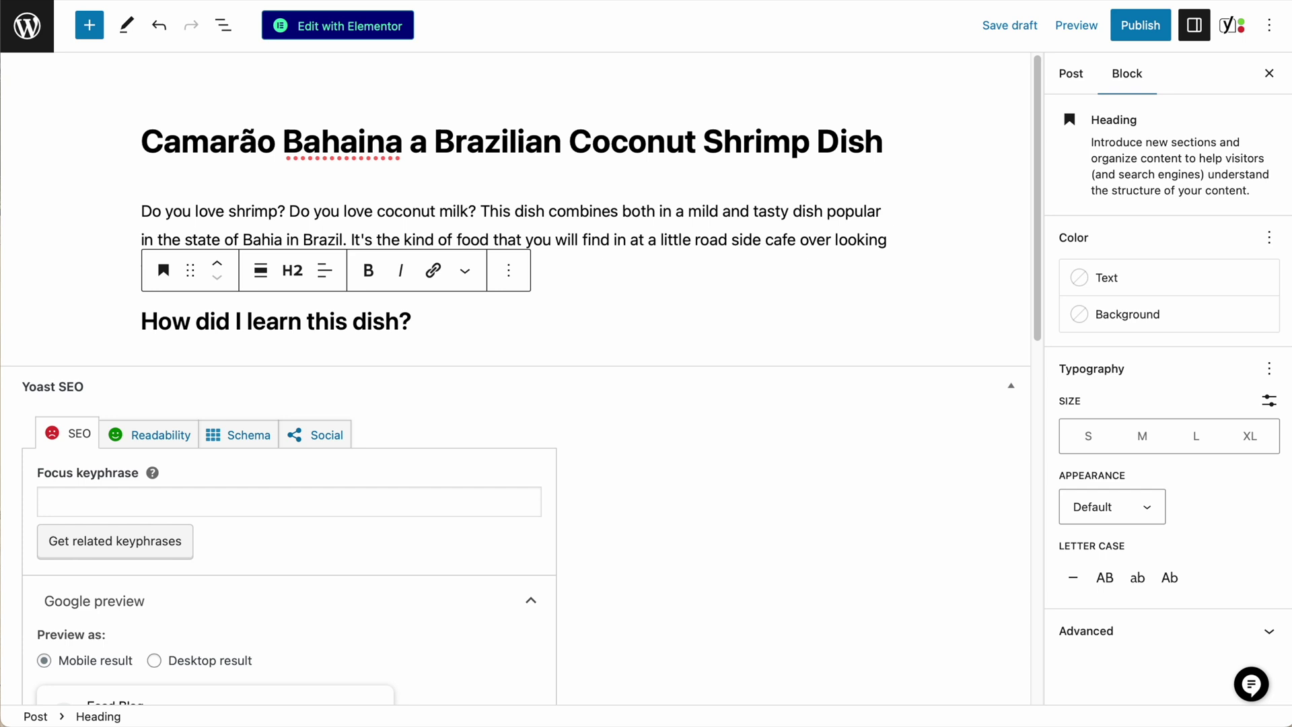
Step: Under that heading, write a paragraph about learning this family favorite from Mom, ending with "The best part is it's really easy!"
key(Return)
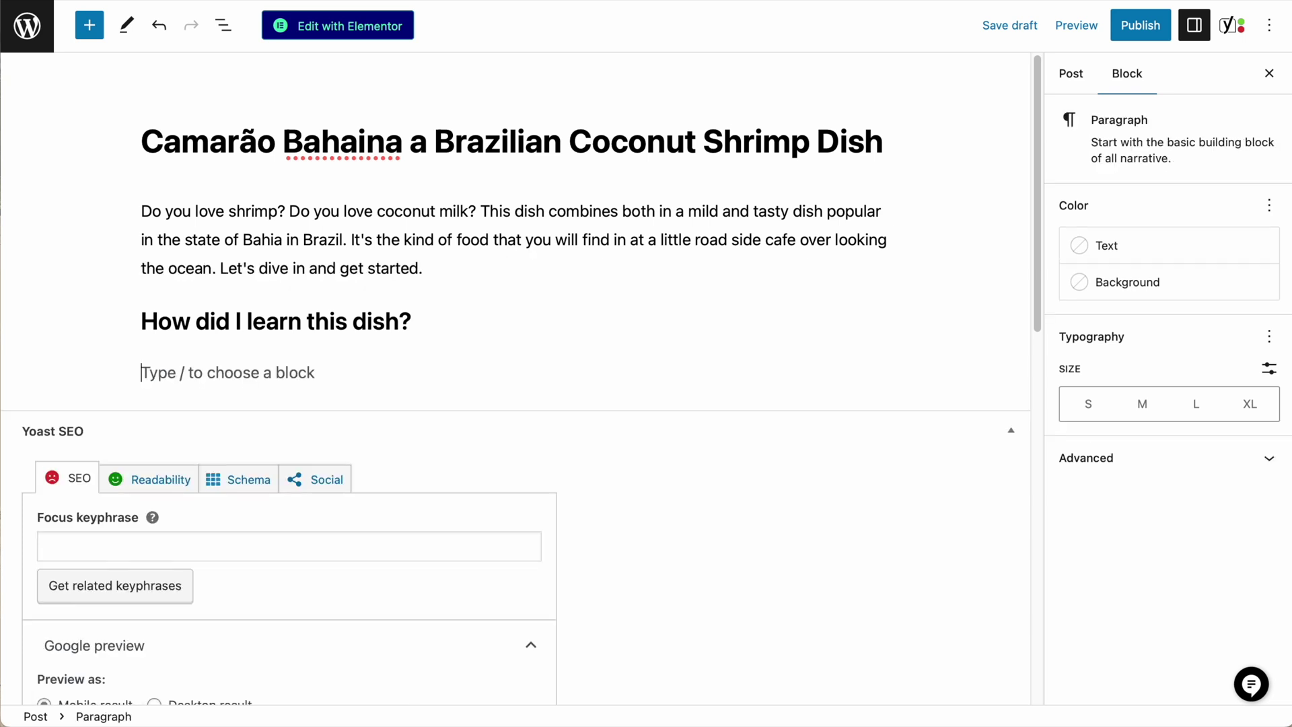
text(Most of us have some of our favorite dishes that were taught to us by our Moms. One of the dishes that is in my favorite list is this dish that my mom taught me. My mom was born and grew up in Bahia Brazil so she learned first hand how to make this dish. It a family favorite and one of her most requested dishes. The best part is it's really easy!)
scroll(535, 380, down, 2)
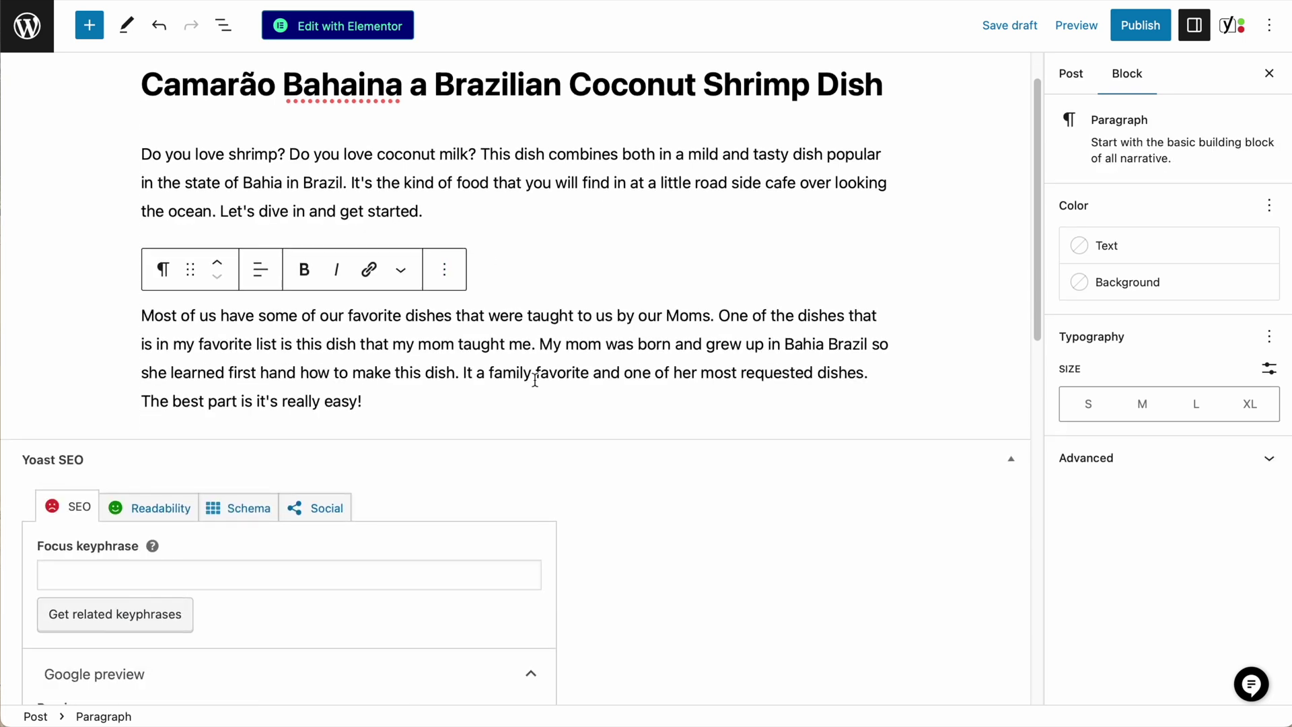
scroll(535, 382, down, 1)
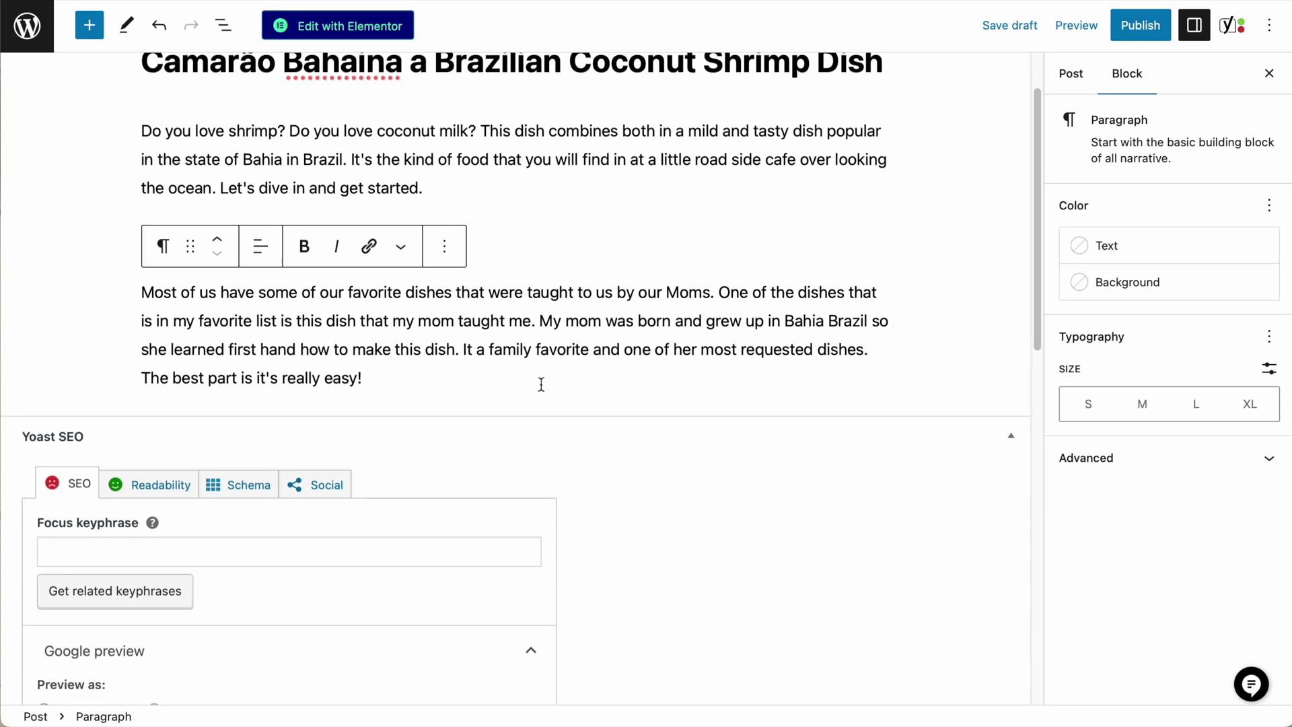
click(604, 228)
mouse_move(532, 272)
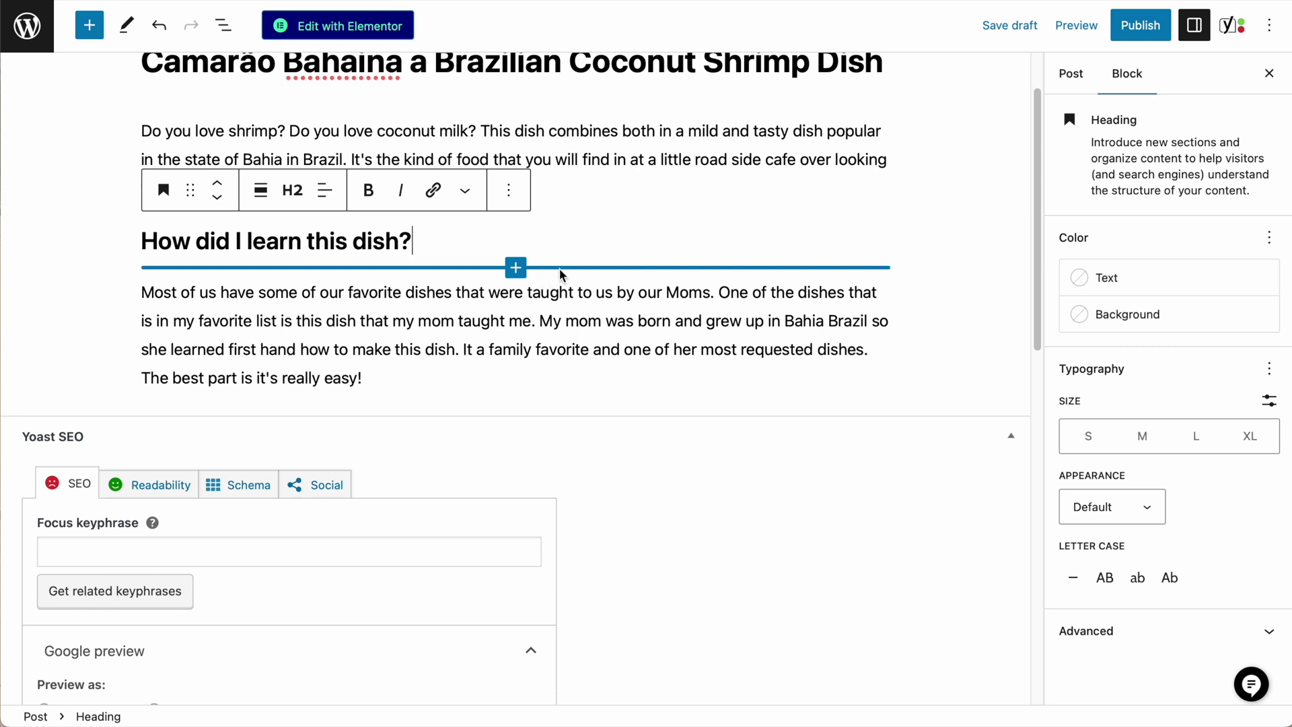
Step: Add the heading "How do you make Camarão Baiana?" below the paragraph about learning the dish
scroll(572, 280, down, 1)
scroll(572, 282, down, 1)
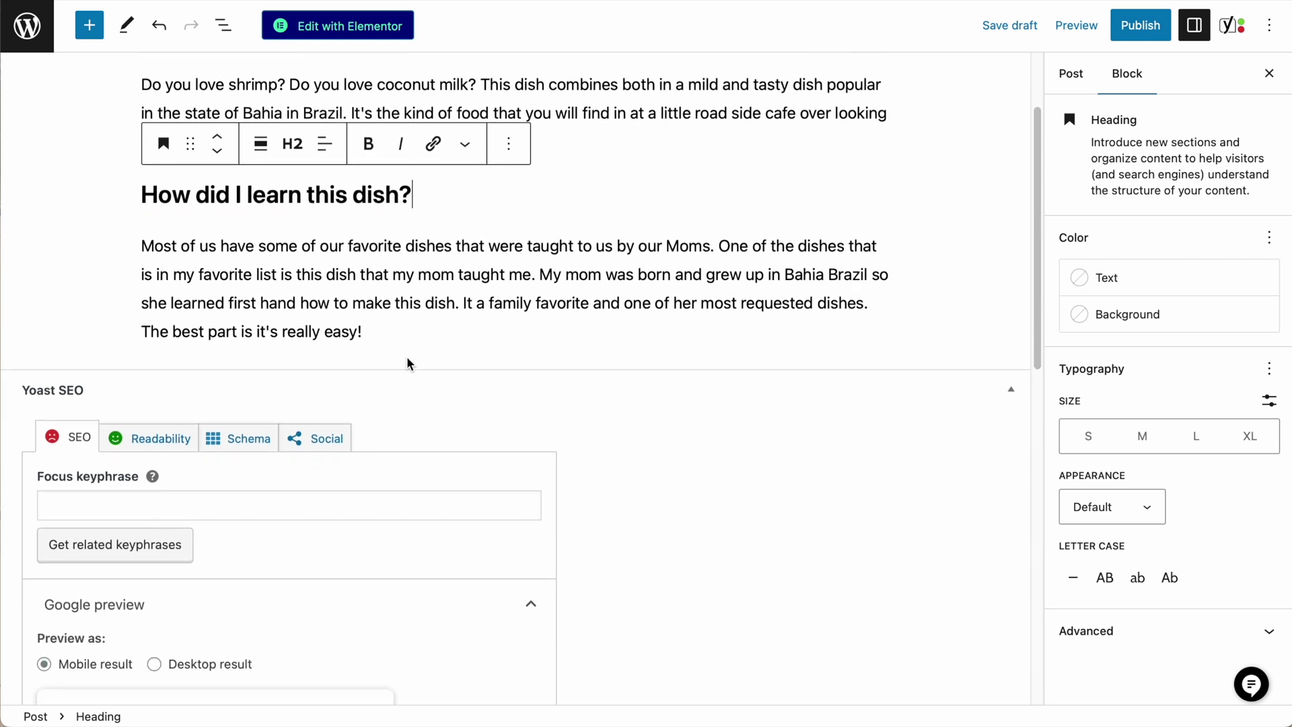
click(399, 335)
click(412, 352)
click(879, 358)
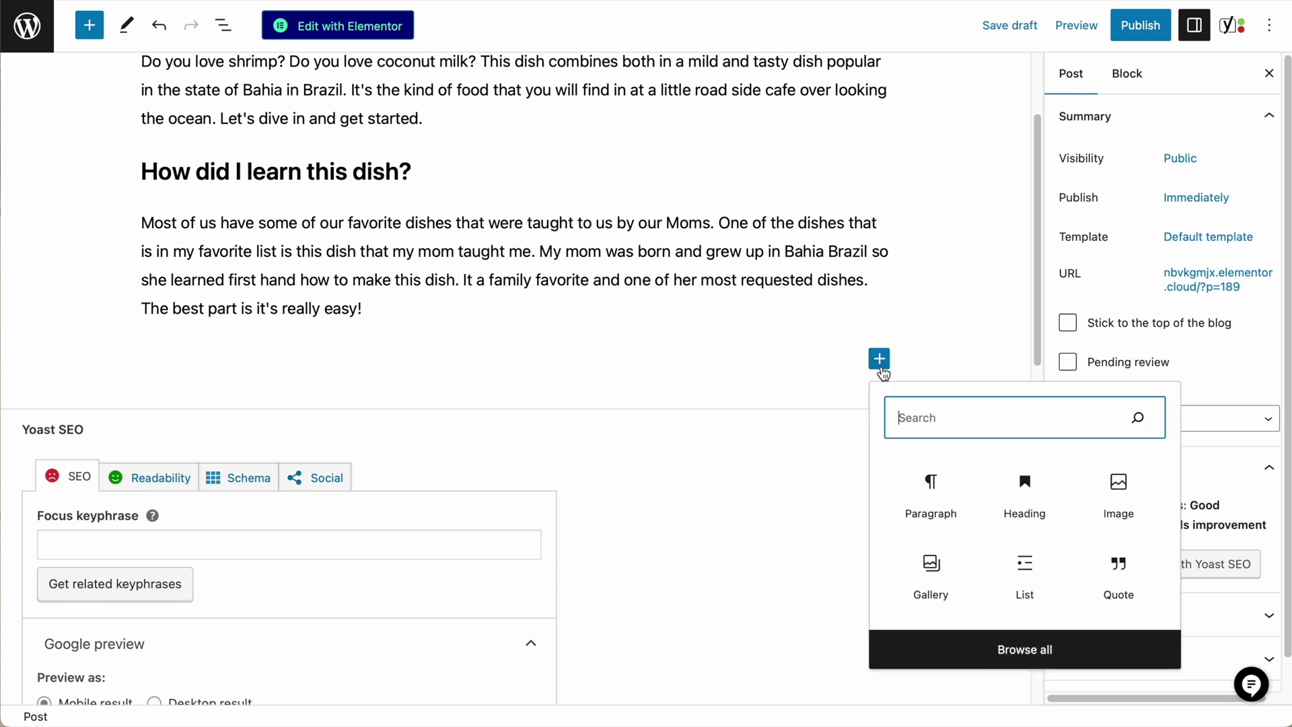
click(1009, 503)
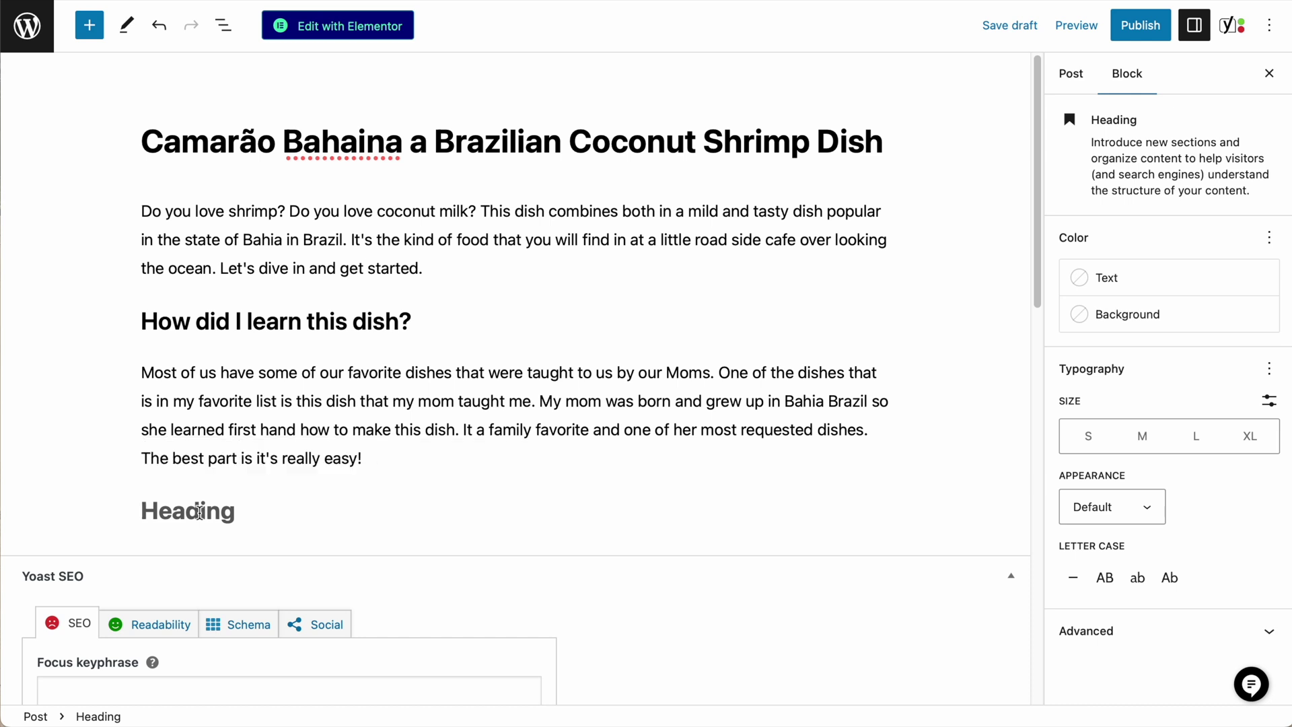
text(How do you make Camarão Baiana?)
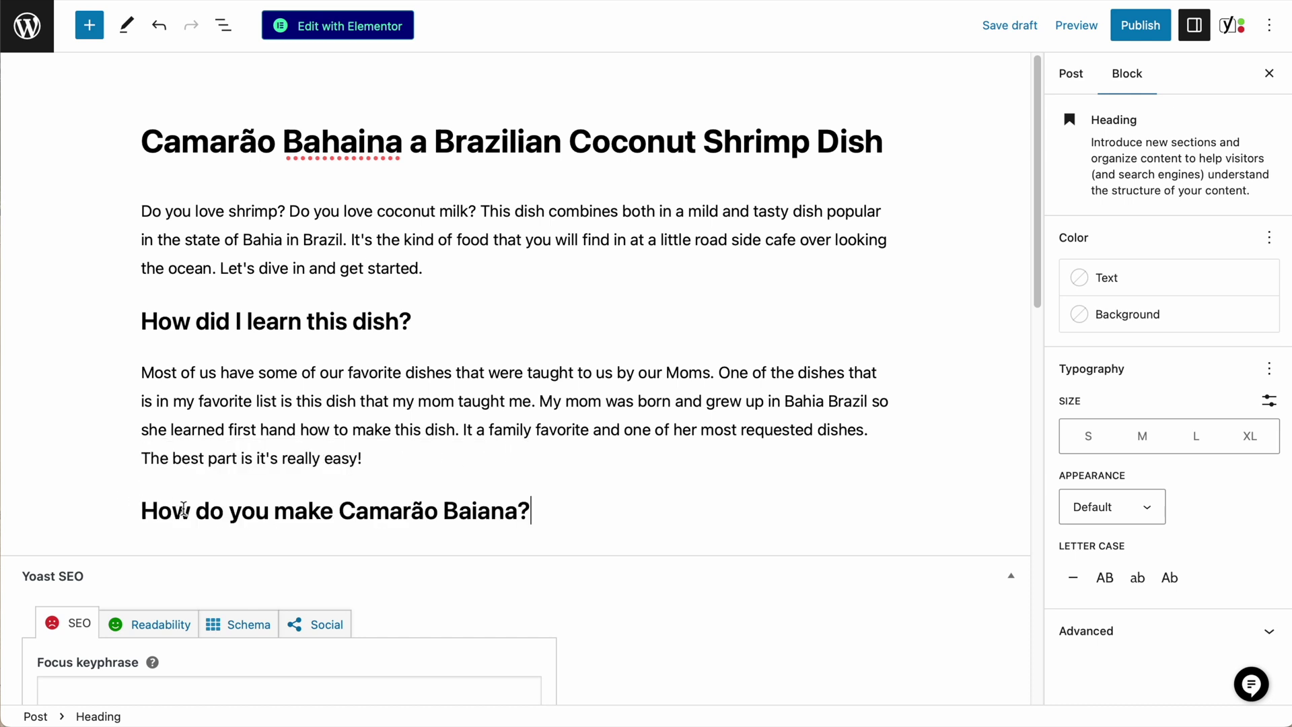
Step: Find the recipe blocks with "reci" and insert a Recipe Card (Schema.org) block below the "How do you make Camarão Baiana?" heading
scroll(647, 518, down, 1)
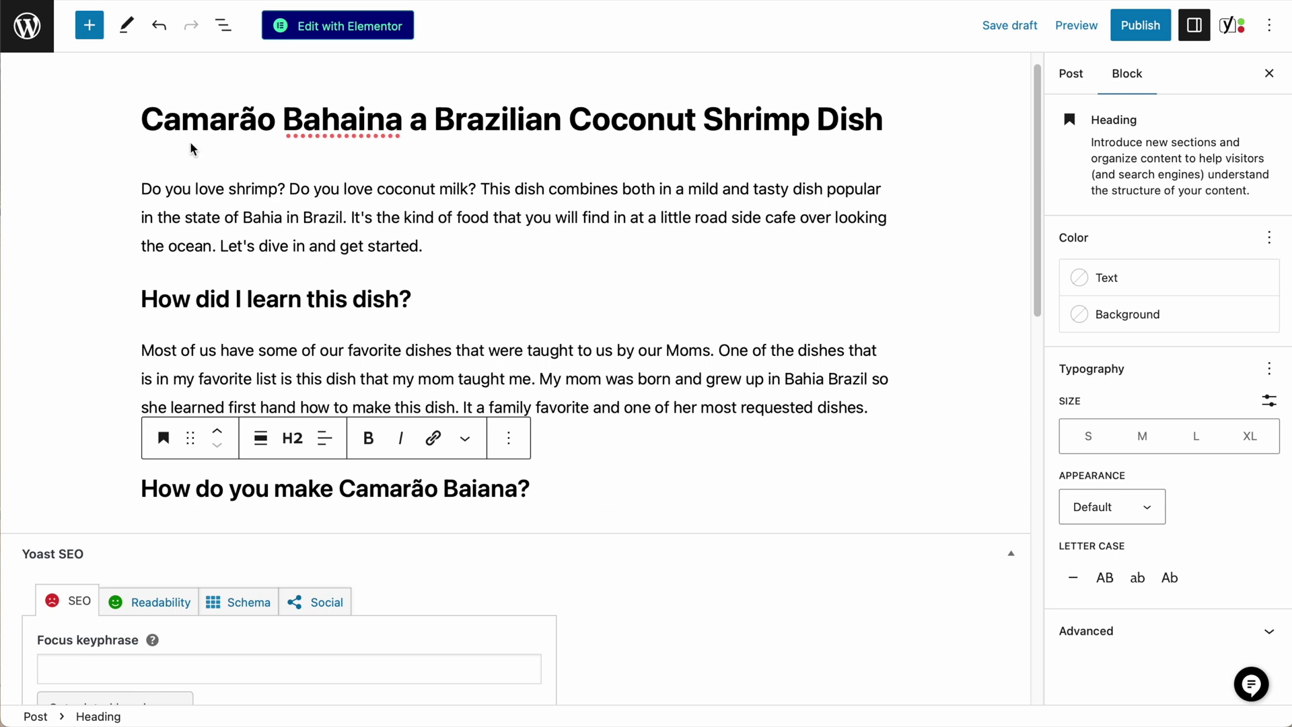
click(586, 476)
scroll(629, 497, down, 1)
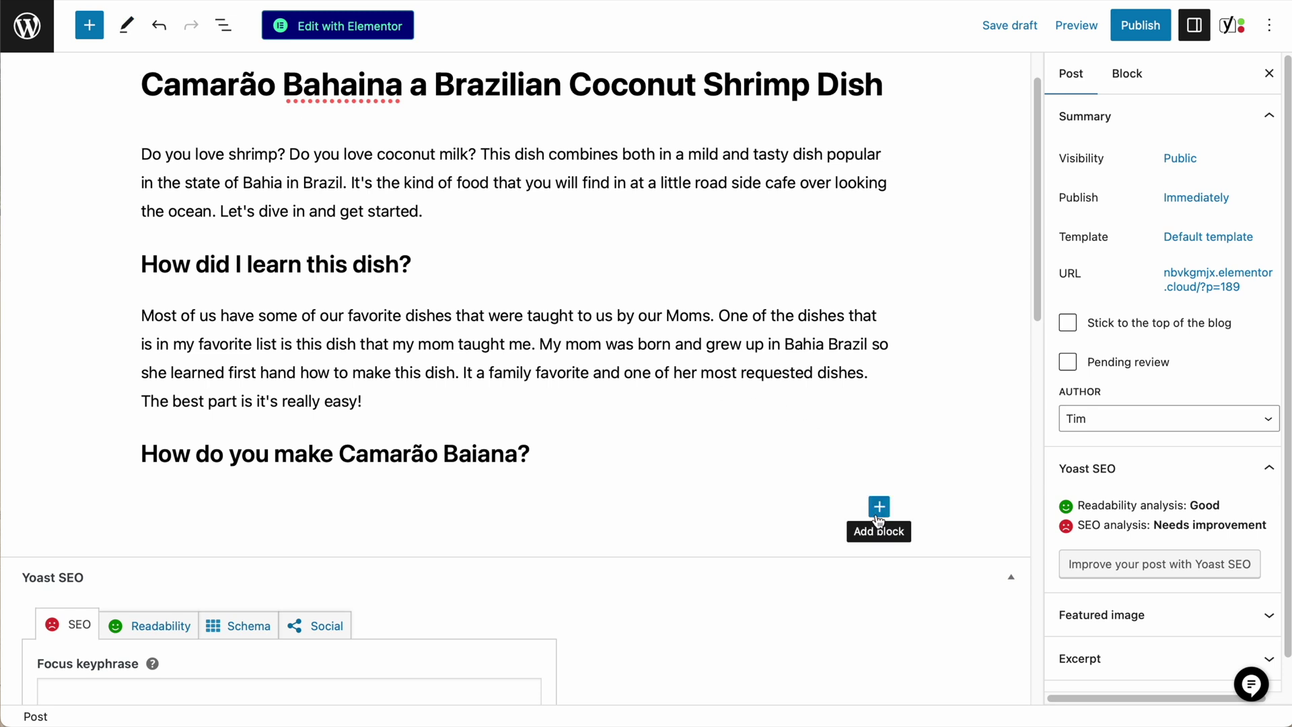
click(879, 509)
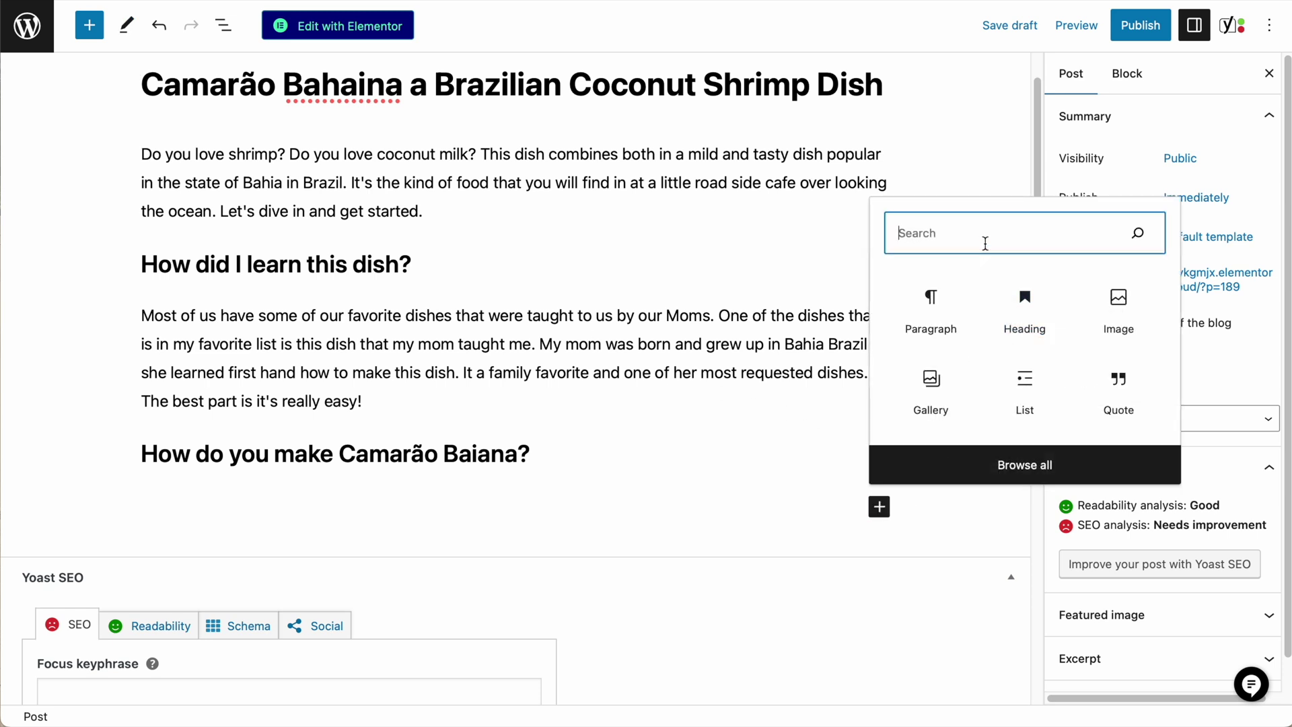
text(reci)
click(927, 282)
scroll(397, 330, up, 1)
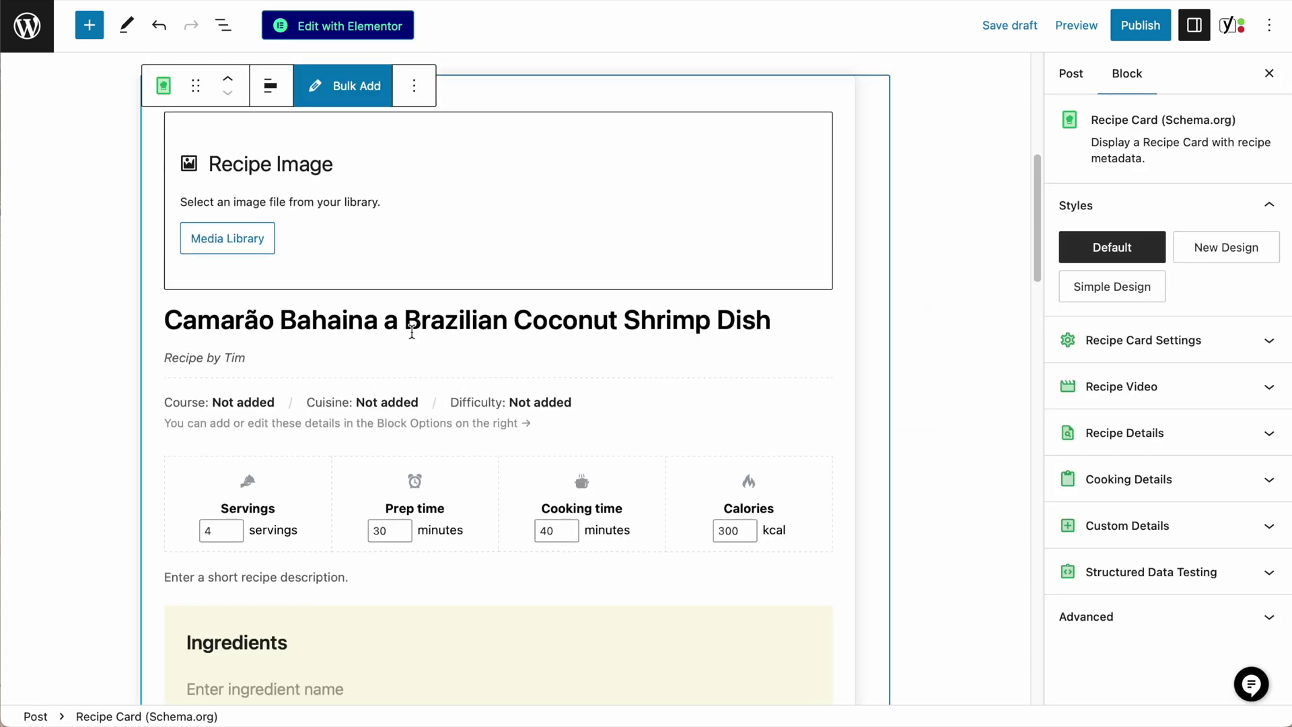
scroll(306, 157, down, 1)
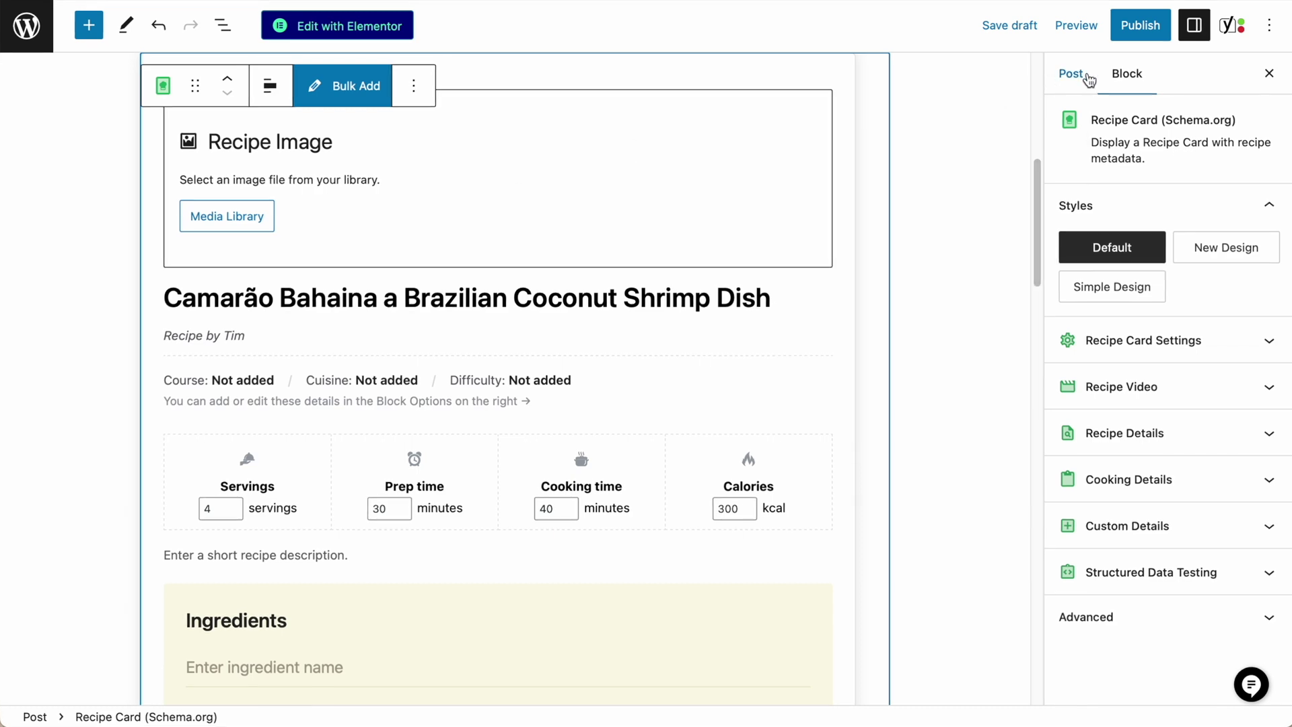
Step: Start setting the post's featured image and upload prawns-and-greens.jpg to the media library for it
click(1042, 82)
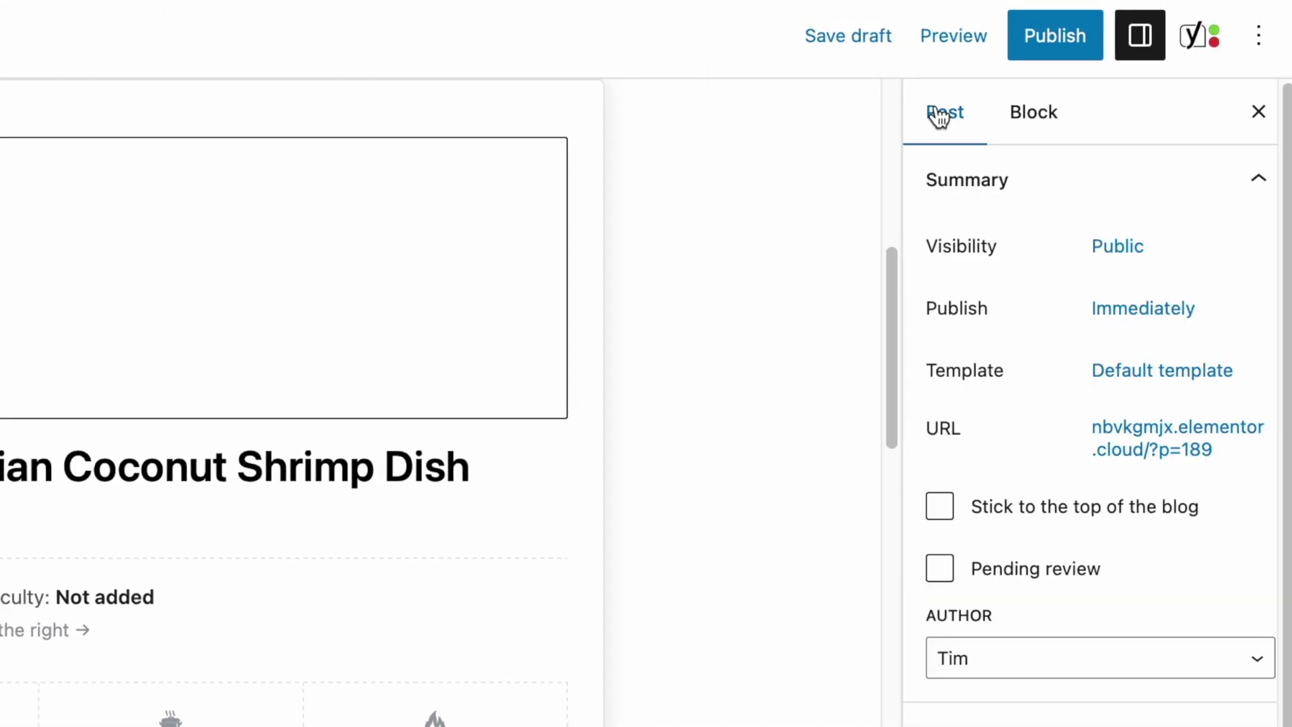
scroll(1030, 343, down, 1)
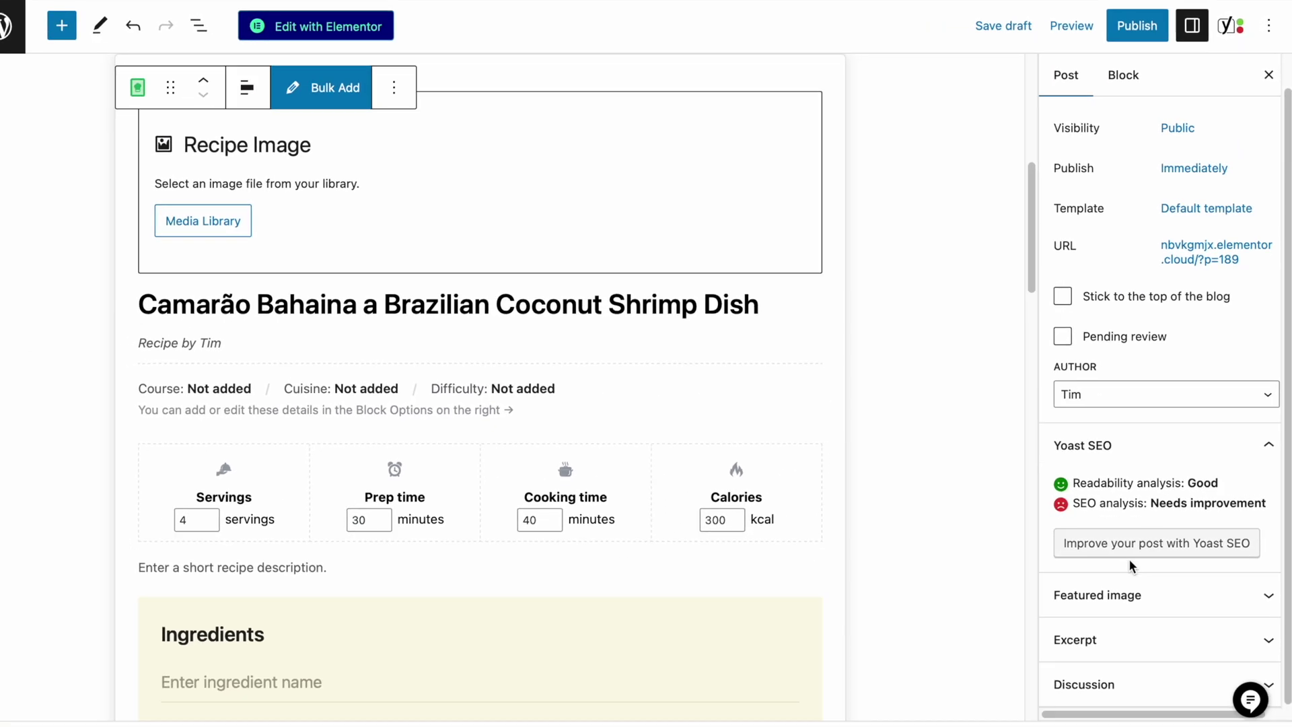
click(1138, 598)
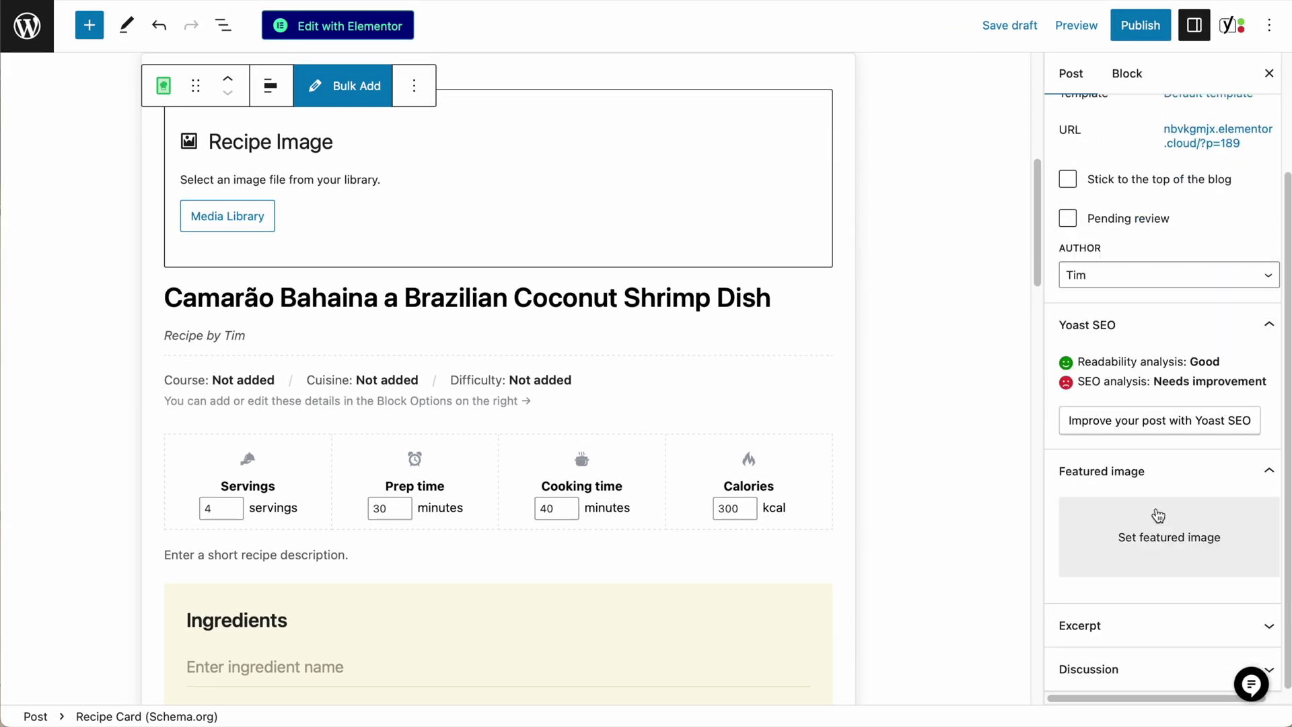
click(1175, 540)
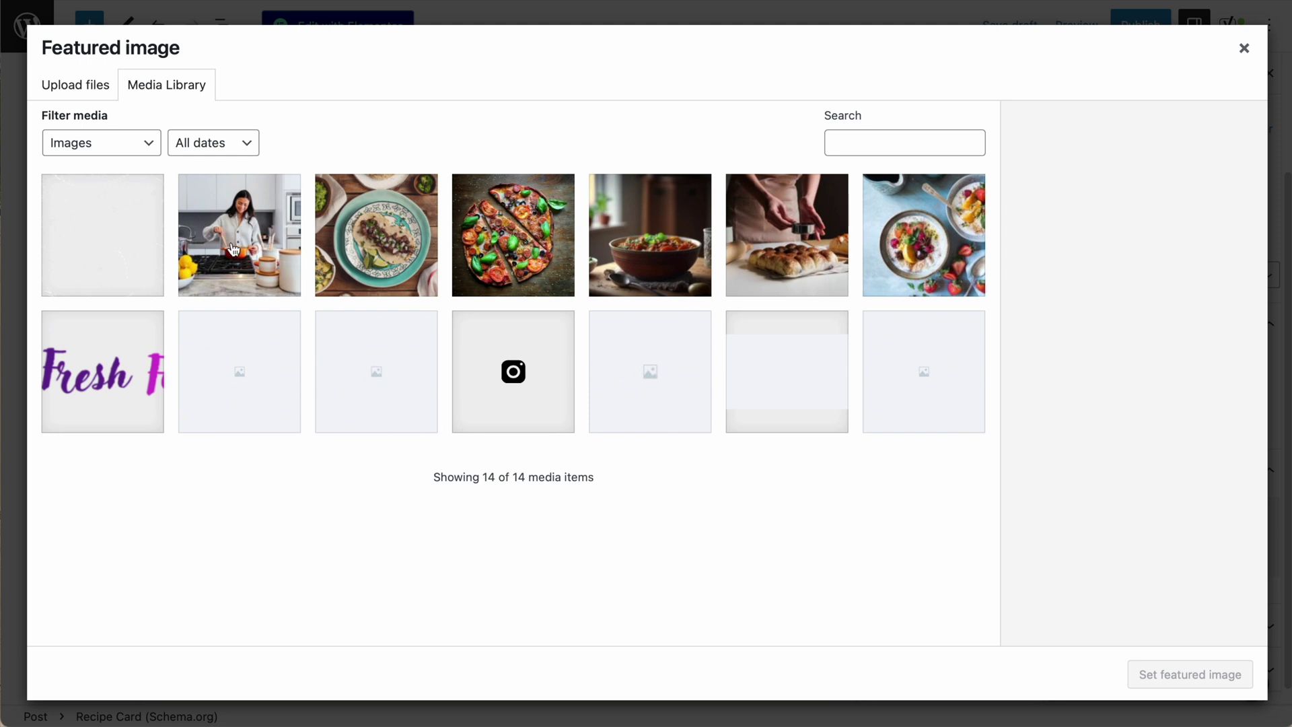
click(74, 86)
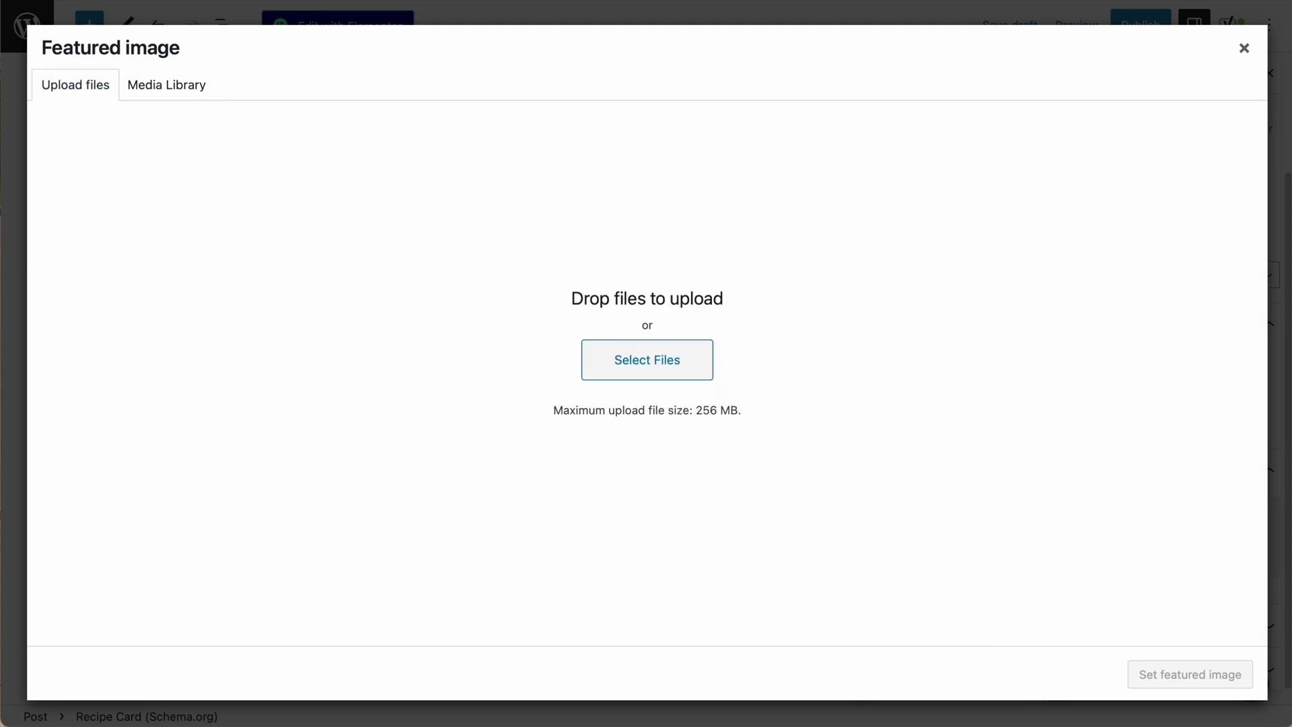
drag(1286, 437, 631, 291)
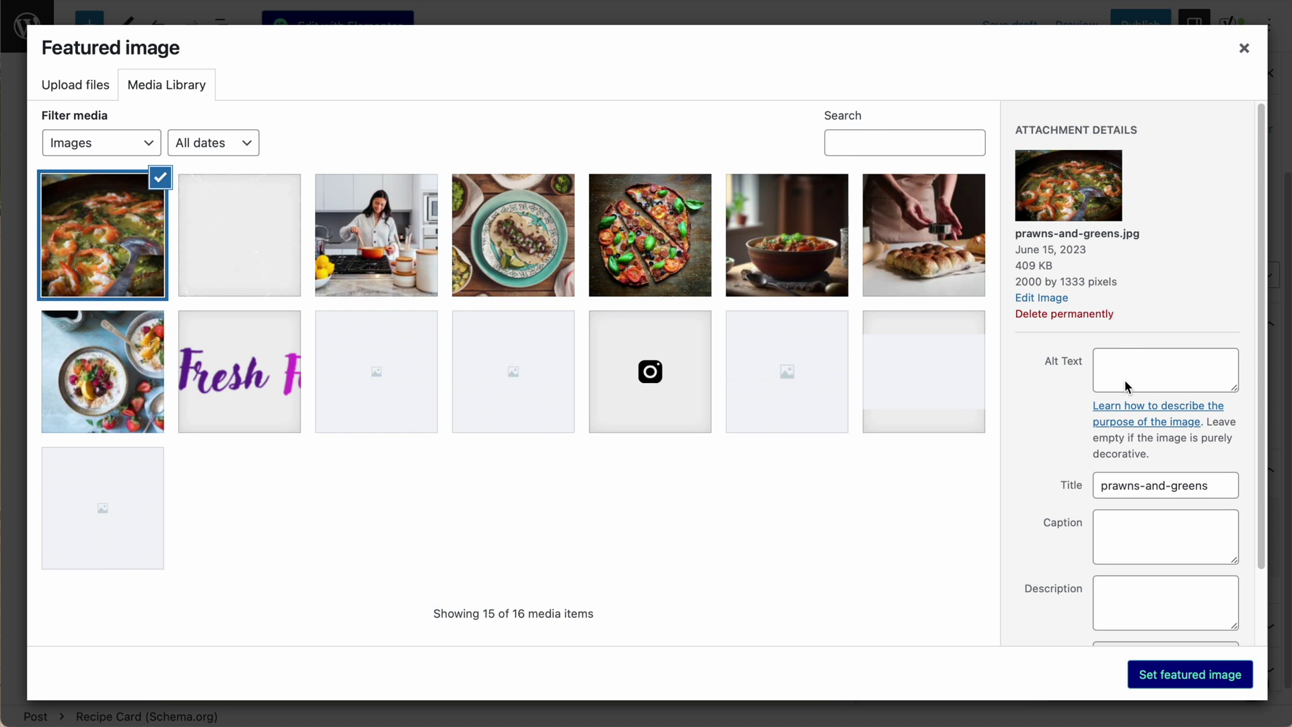
Step: Give the uploaded image the alt text "Camaro Bahiana in a pot freshly made" and set it as the featured image
click(1146, 370)
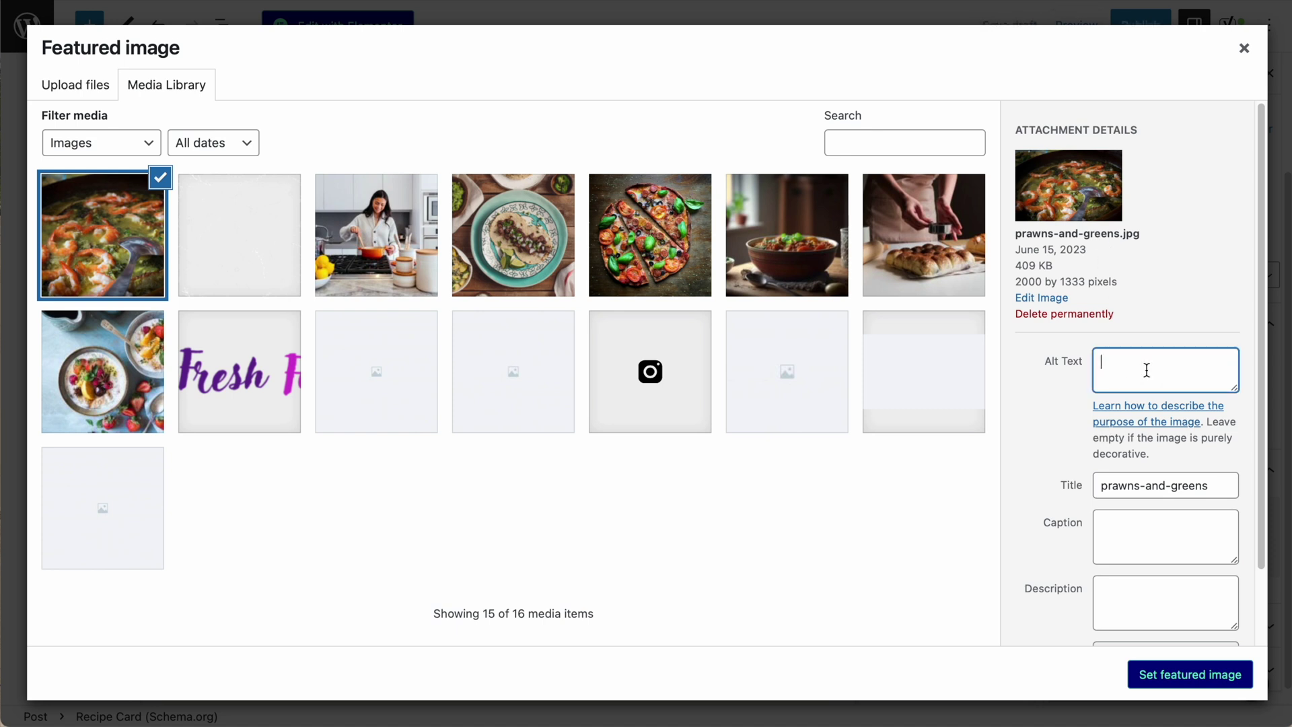
text(Camaro Bahiana in a pot freshly made)
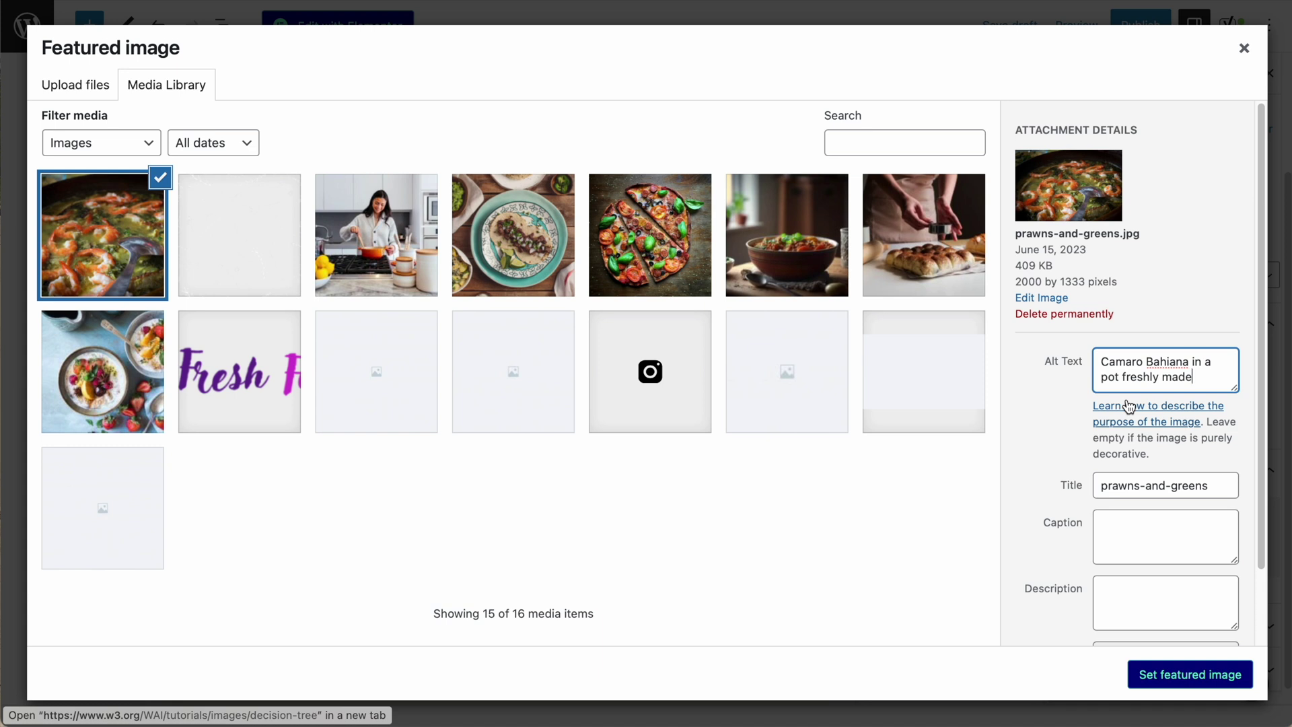
click(1202, 676)
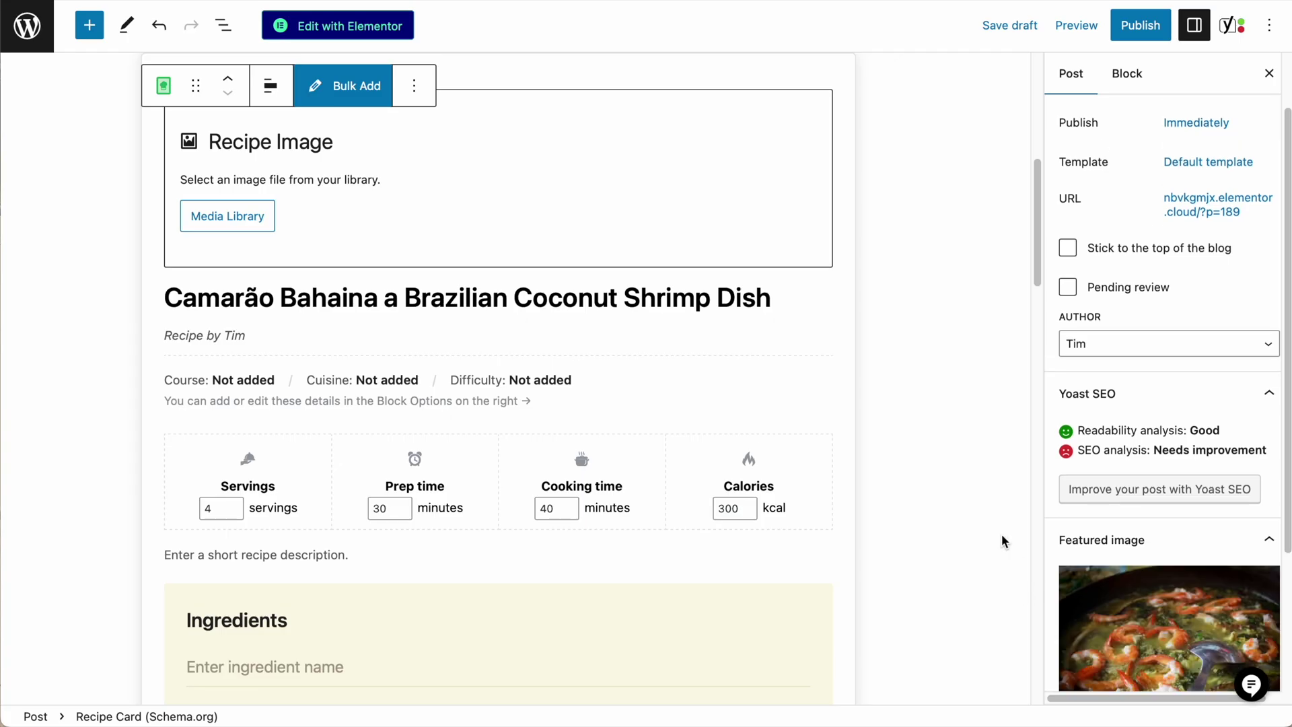
Step: Set the recipe card's image to prawns-and-greens.jpg from the media library
scroll(975, 486, up, 3)
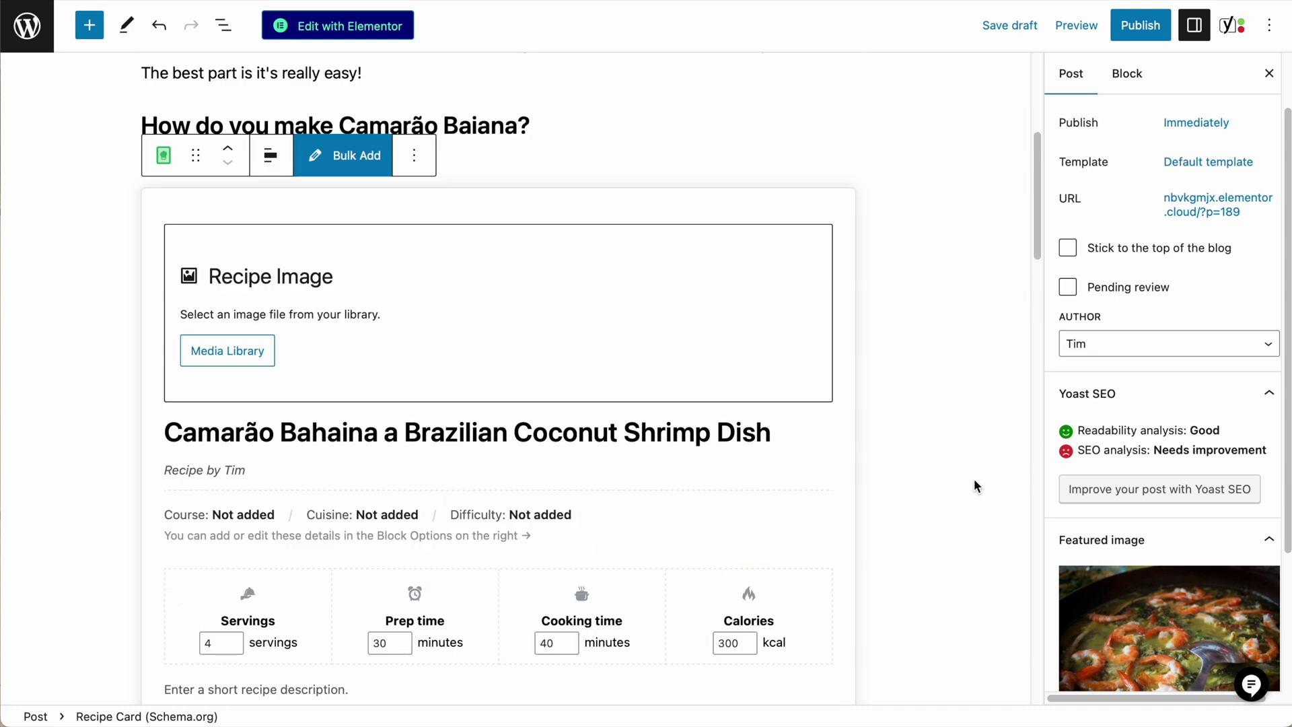
scroll(889, 377, down, 1)
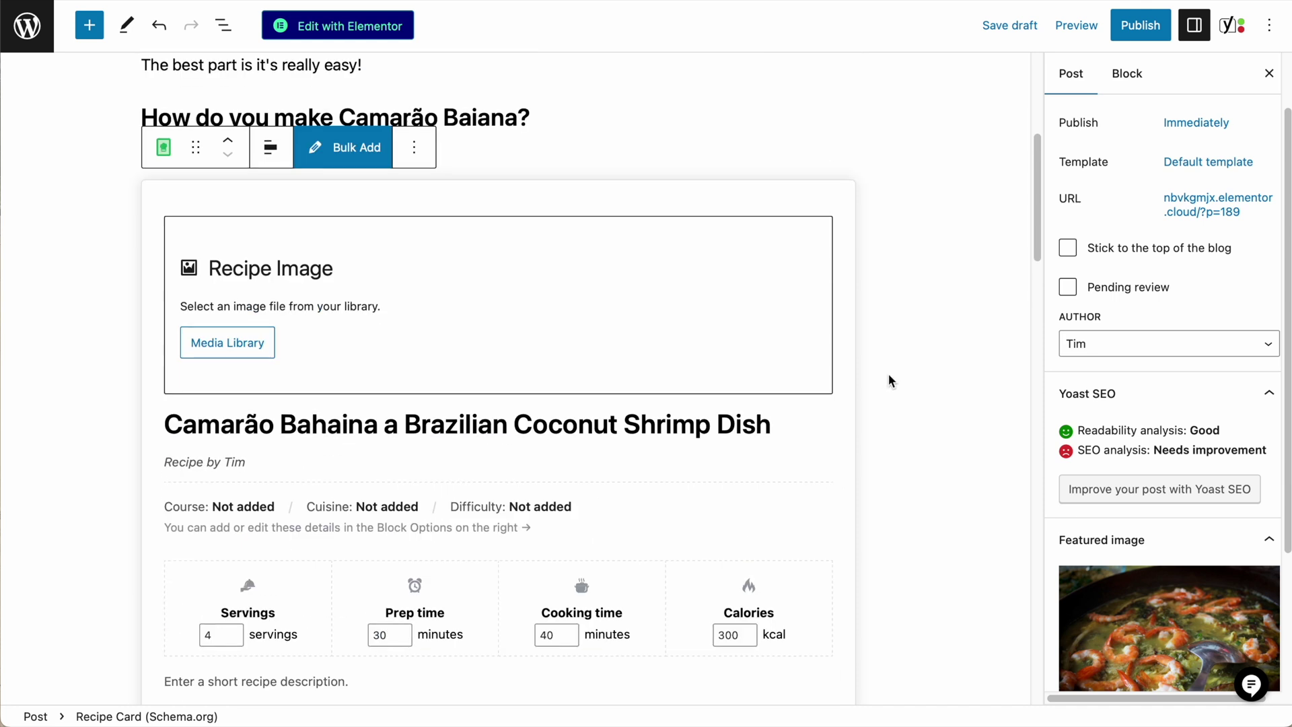
click(251, 351)
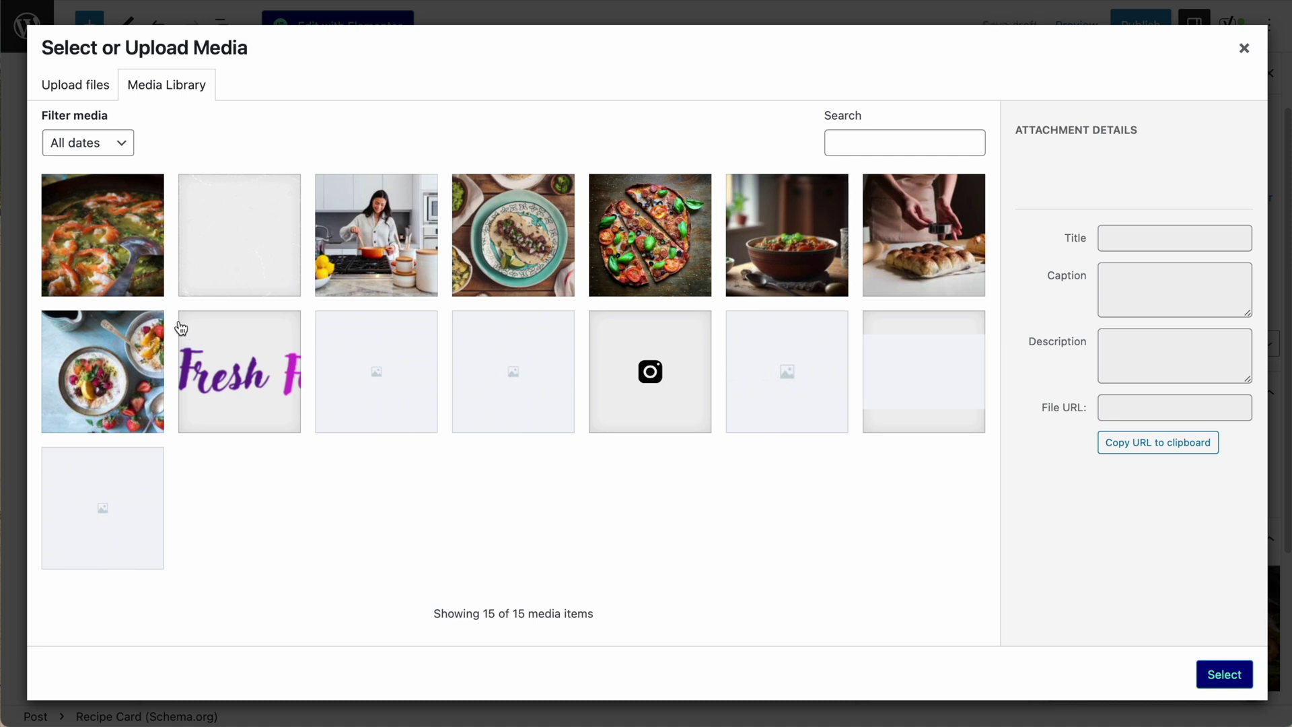
click(141, 264)
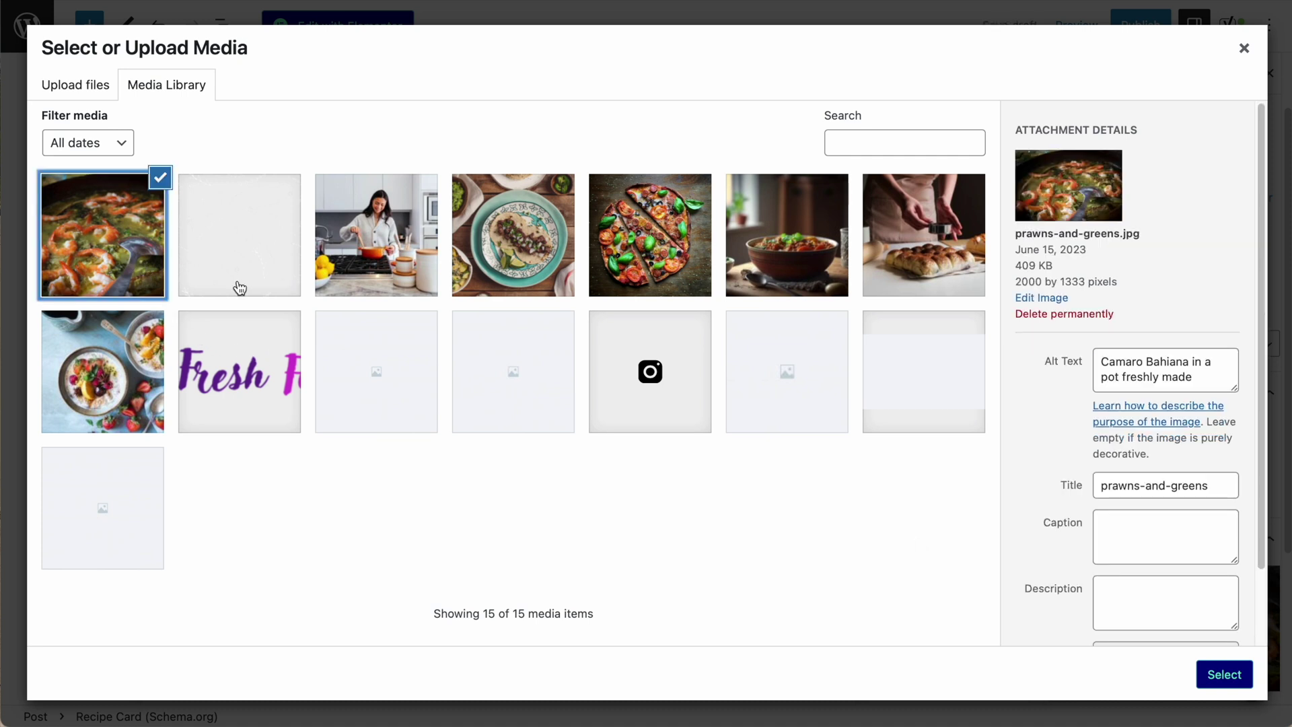
click(1225, 675)
Step: Look over the recipe card's servings, prep time, cooking time and calories fields, along with the post settings
scroll(926, 514, down, 3)
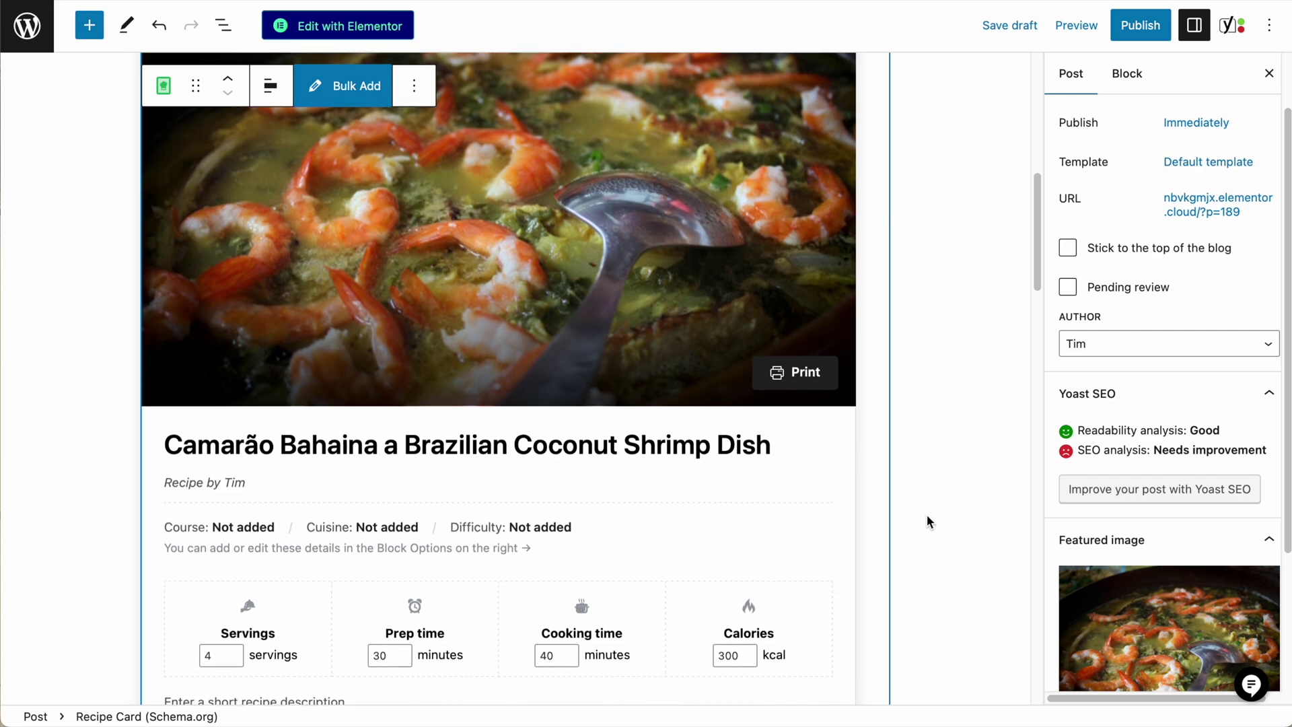
scroll(927, 515, down, 7)
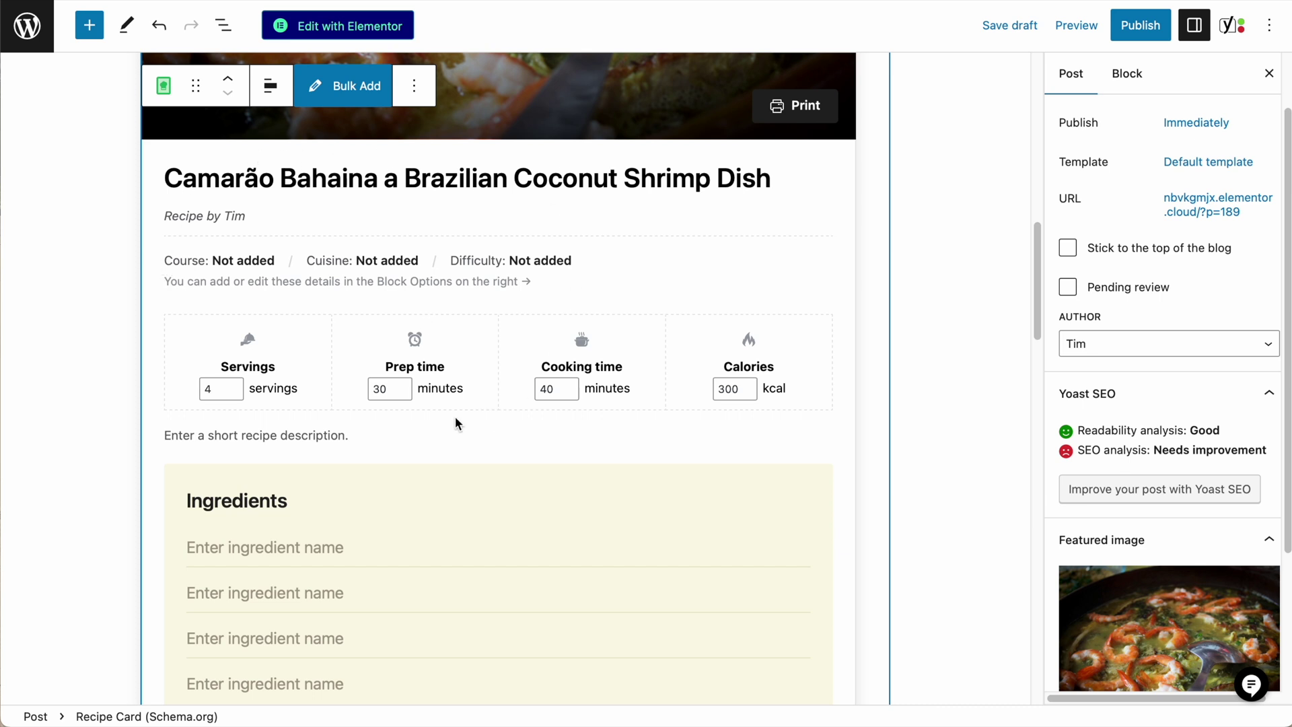
click(209, 389)
click(382, 389)
scroll(1164, 471, down, 1)
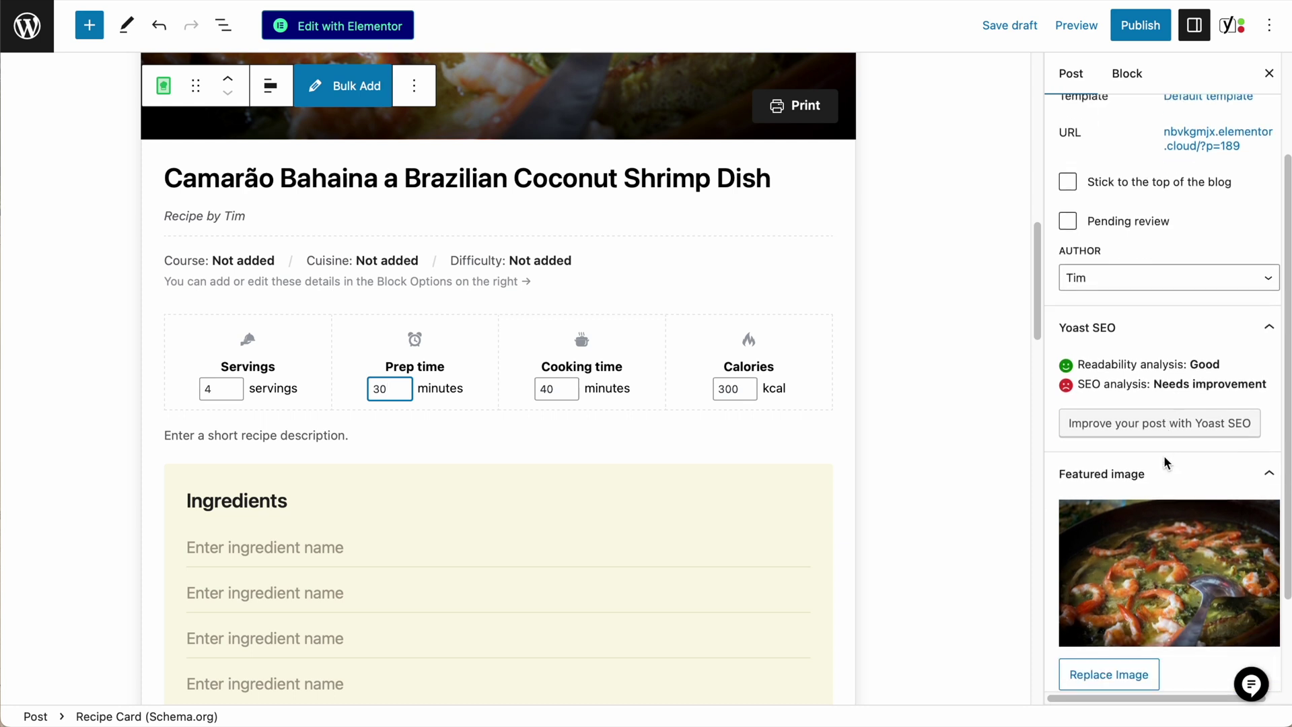
scroll(1145, 377, down, 1)
scroll(1145, 383, up, 5)
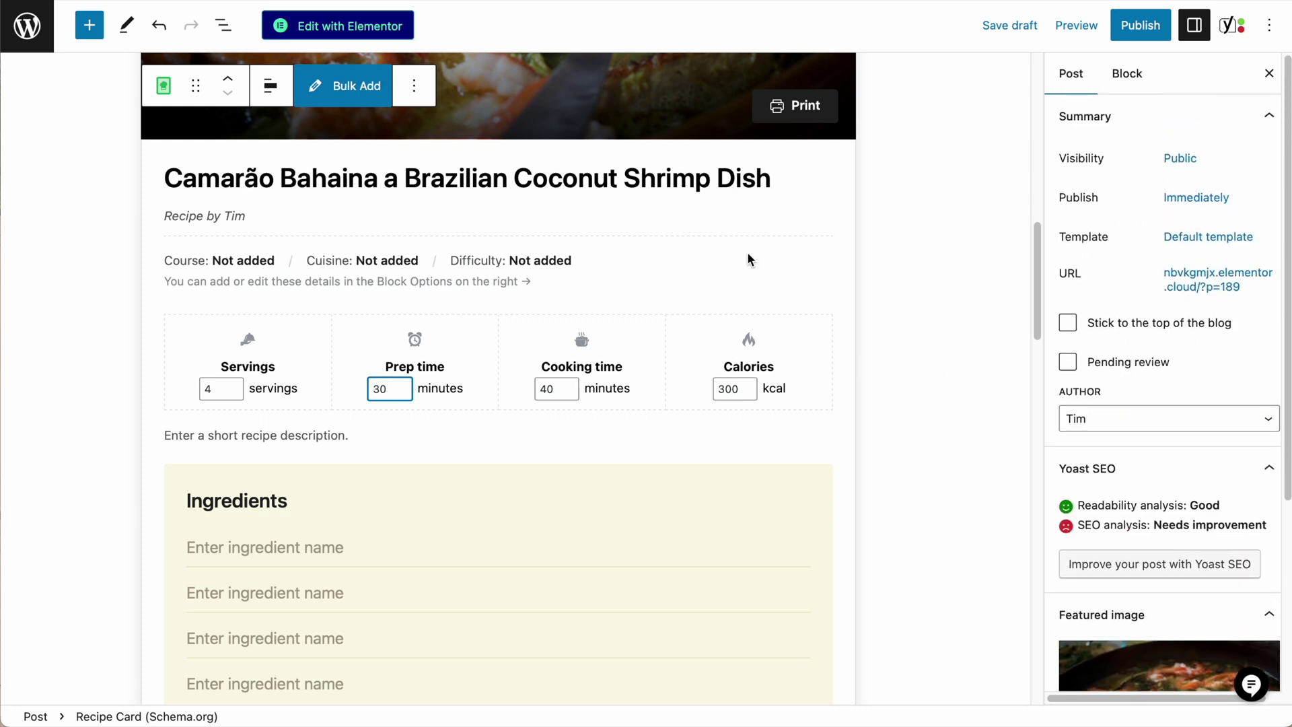
Step: Look through the recipe card block's Recipe Card Settings and Recipe Video options
click(1129, 91)
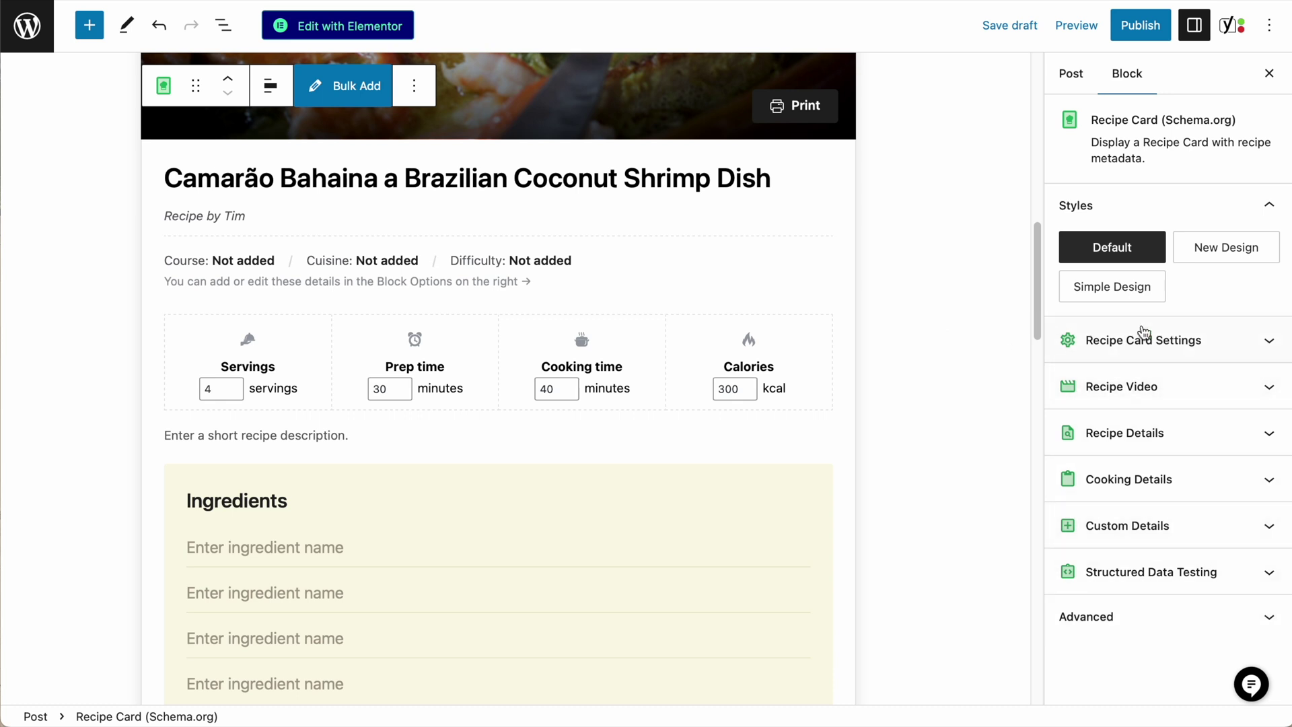
click(1270, 341)
scroll(1233, 377, down, 5)
scroll(1236, 381, down, 3)
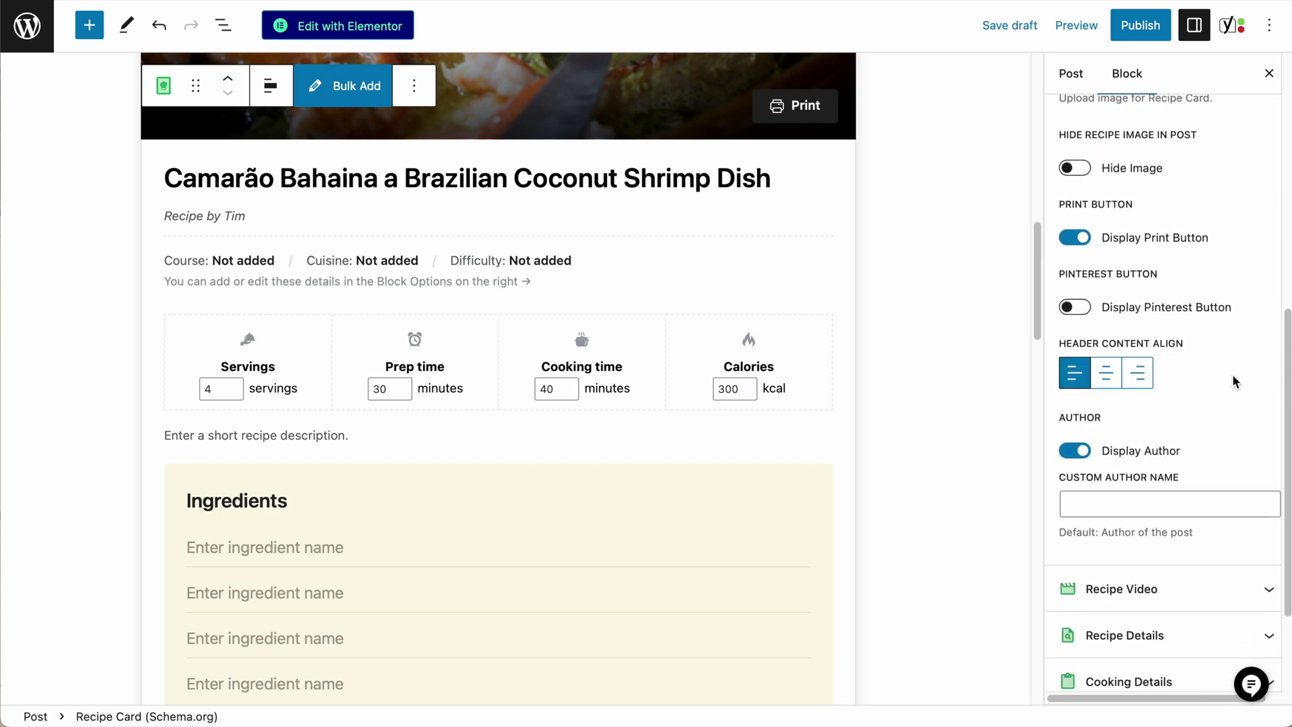
click(1219, 463)
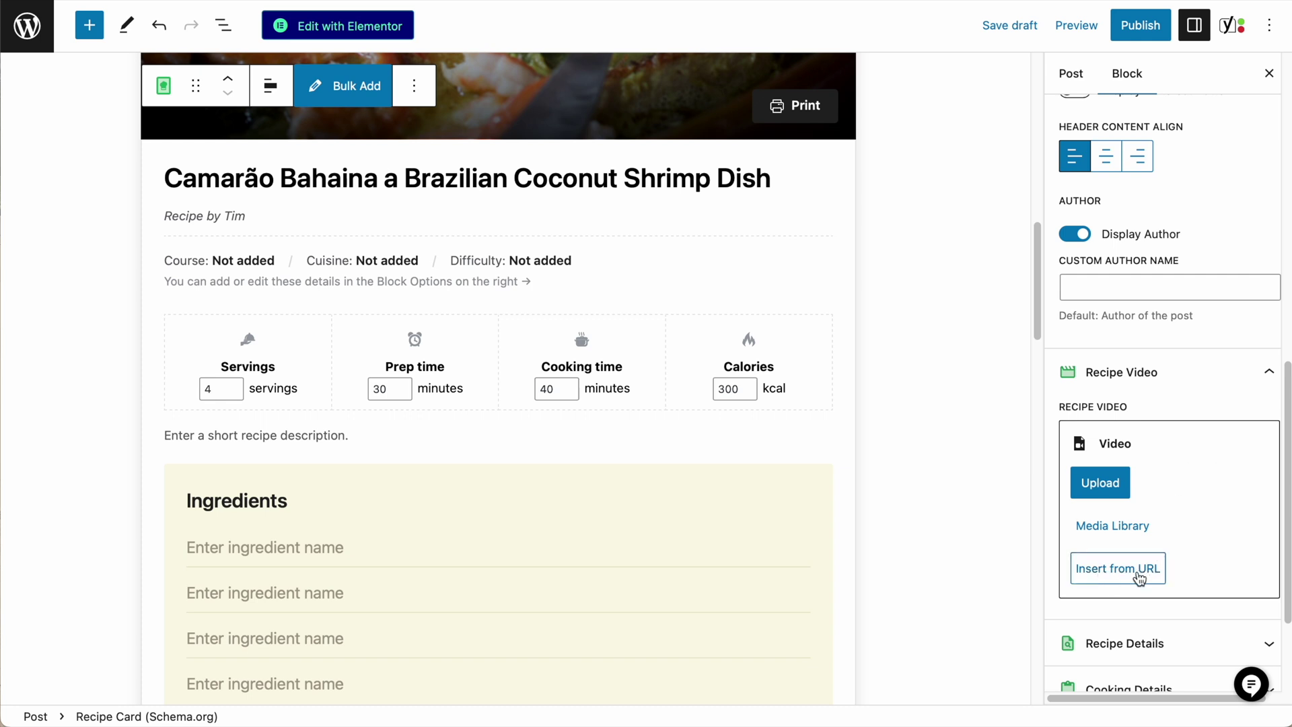
scroll(1165, 550, down, 3)
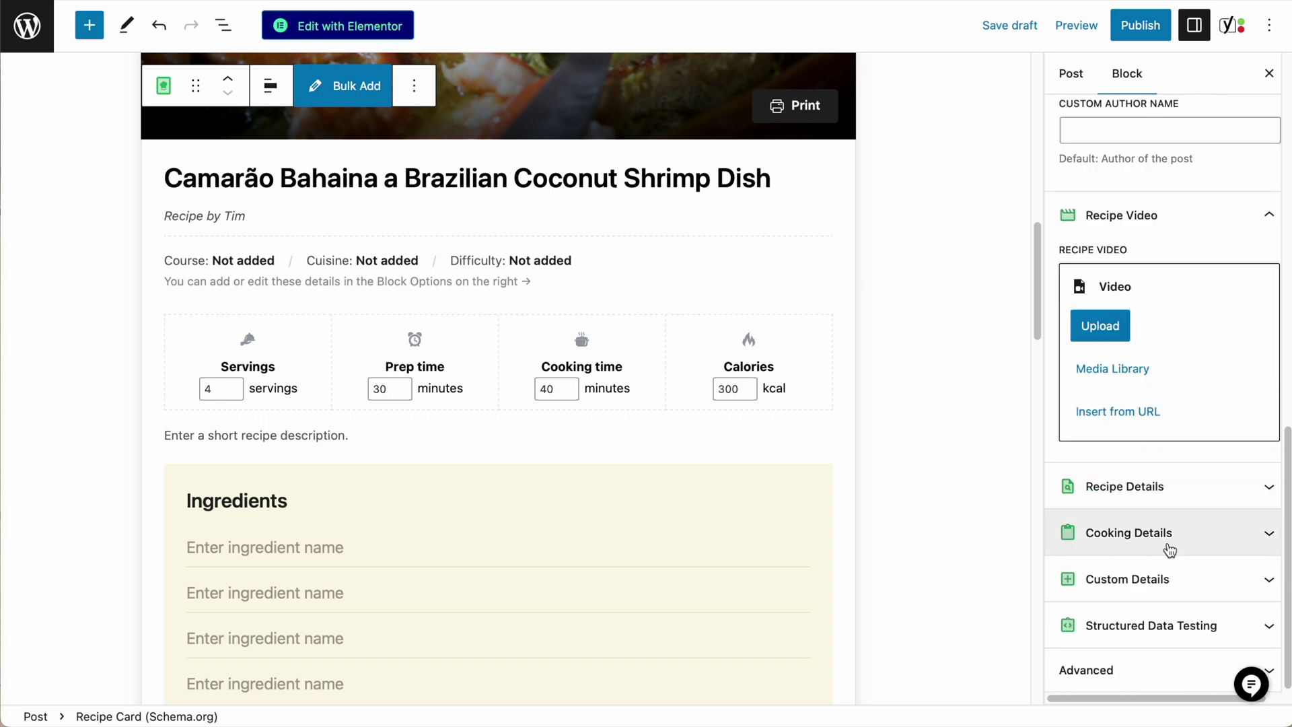
Step: Set the recipe card's difficulty level to Easy in the Recipe Details
click(1180, 501)
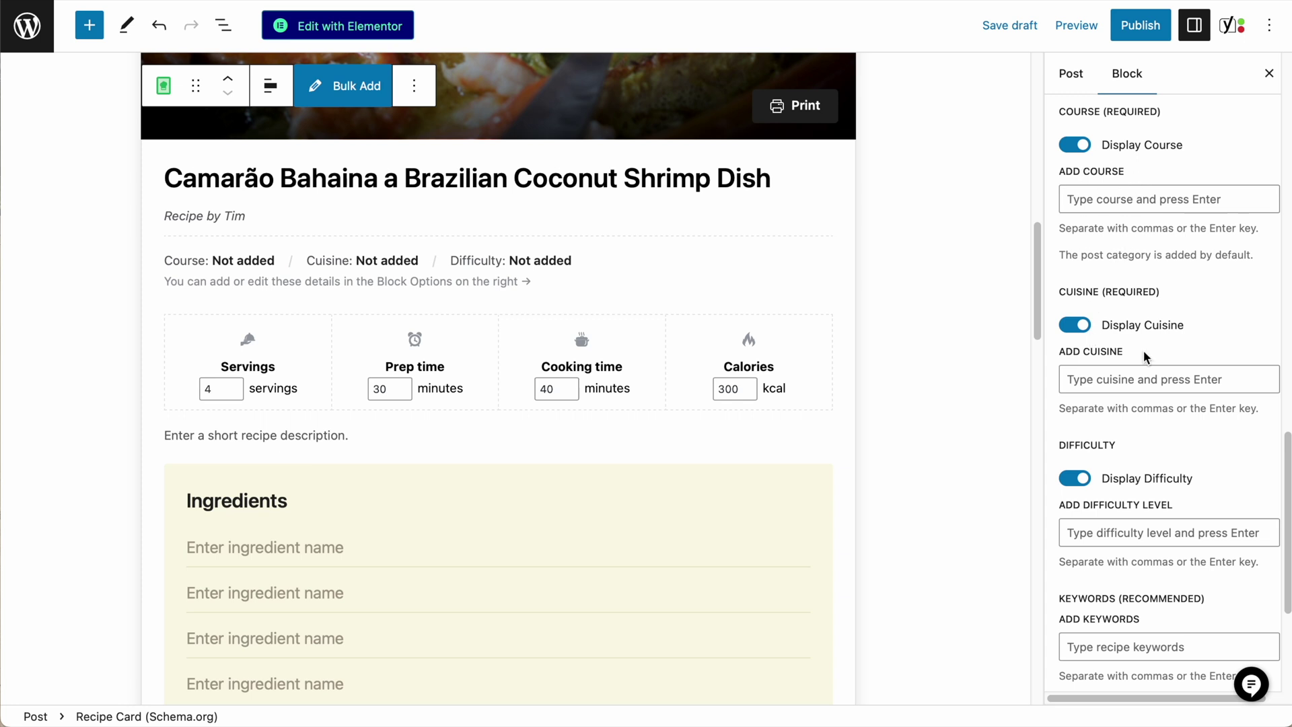
click(1147, 532)
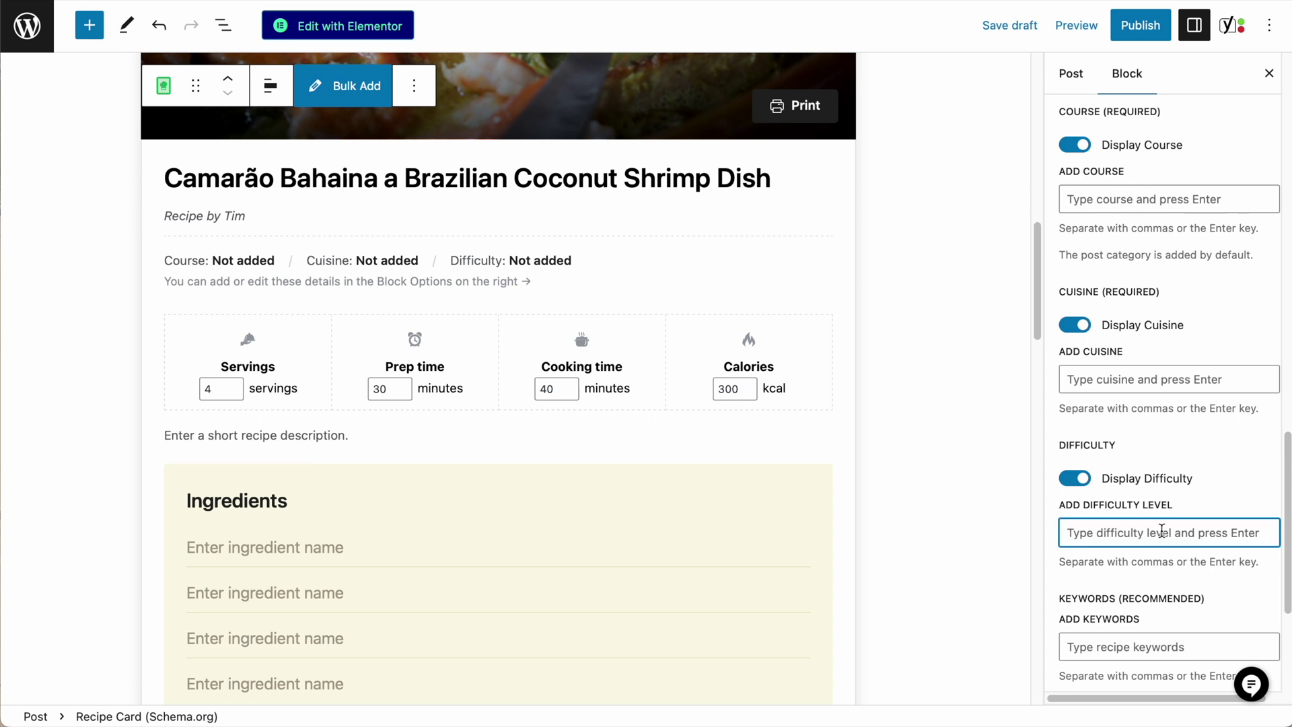
text(Ea)
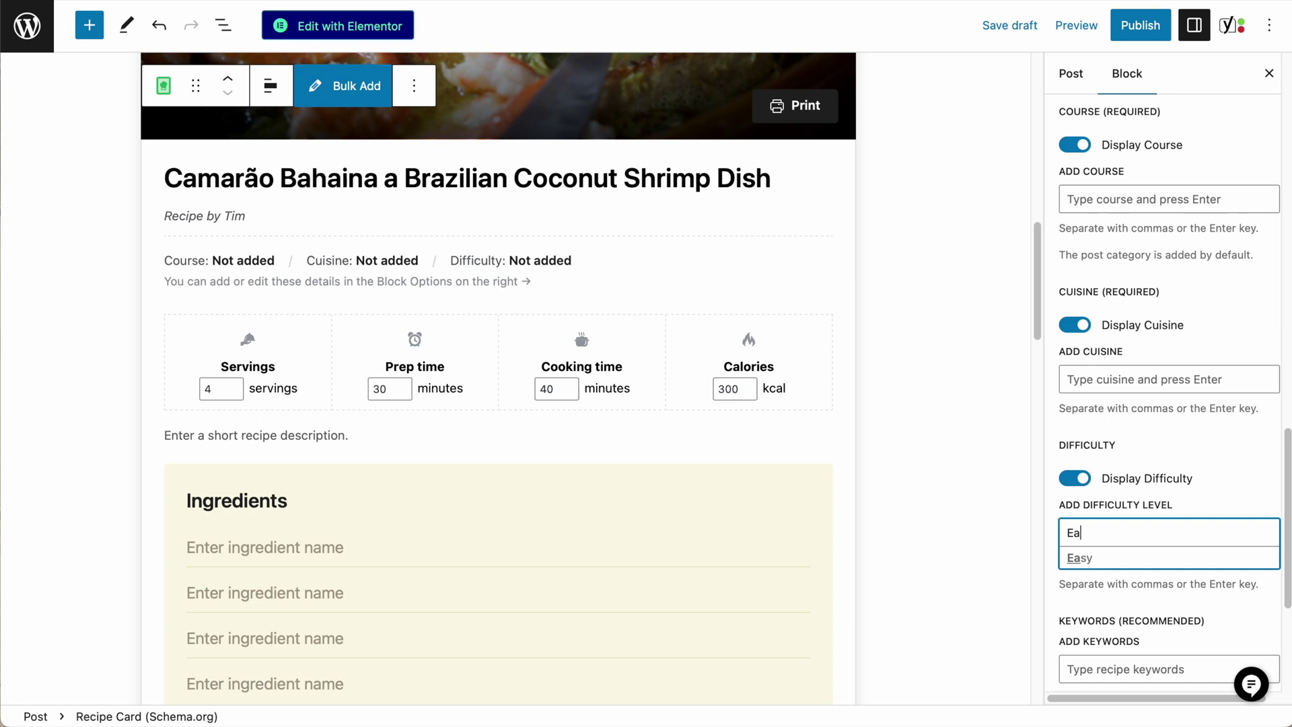
key(Return)
Step: Enter Main as the recipe's course and Brazilian as its cuisine
click(1156, 202)
text(Main)
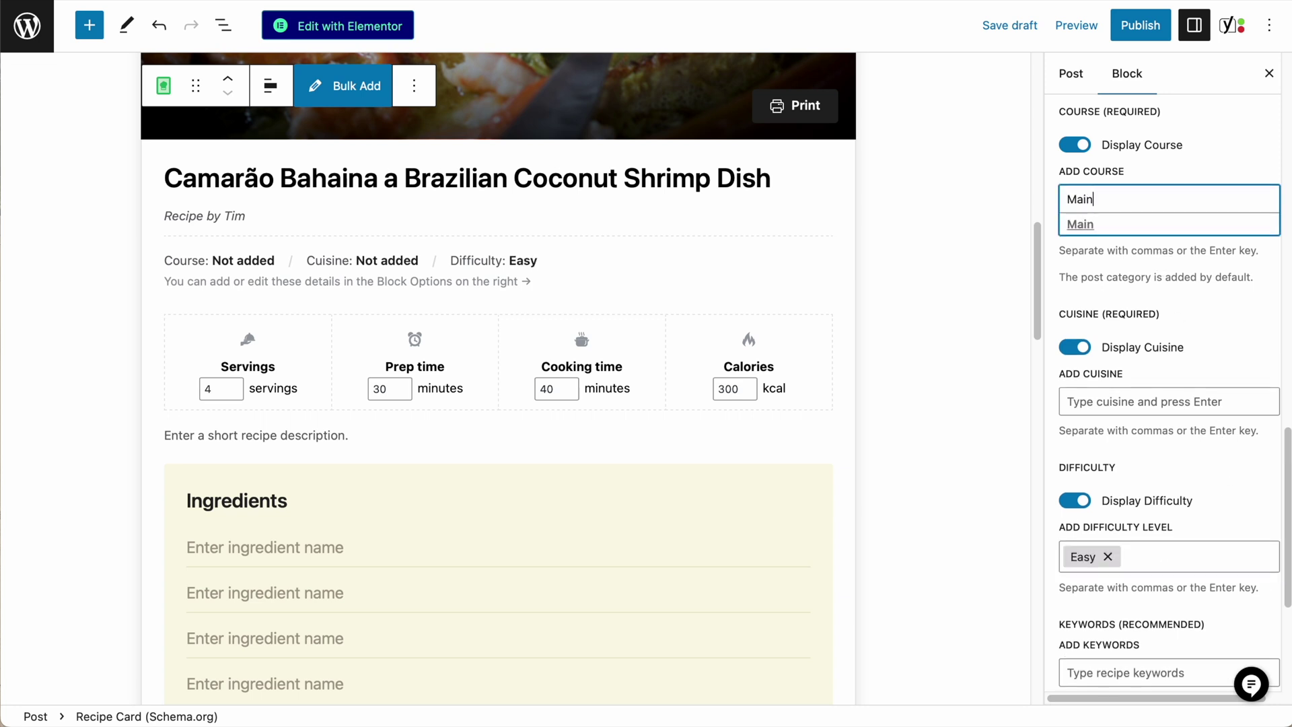
click(1135, 397)
text(Bra)
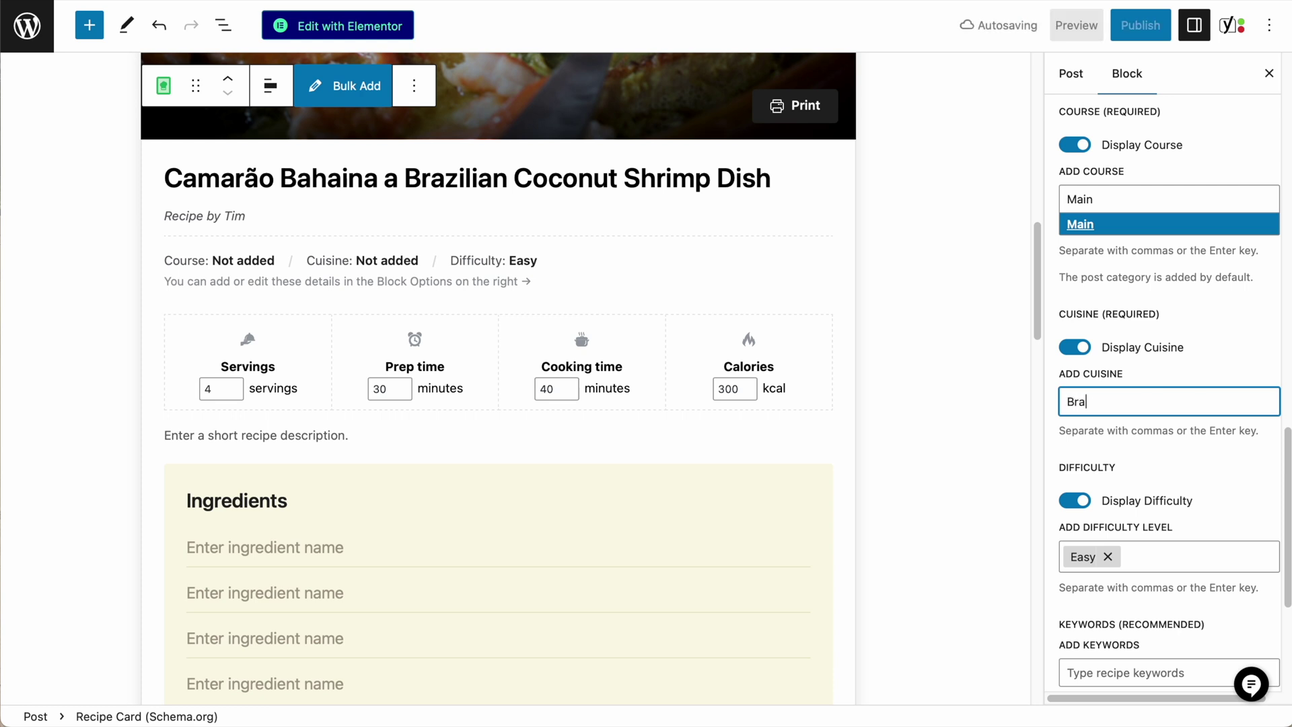
text(zilian)
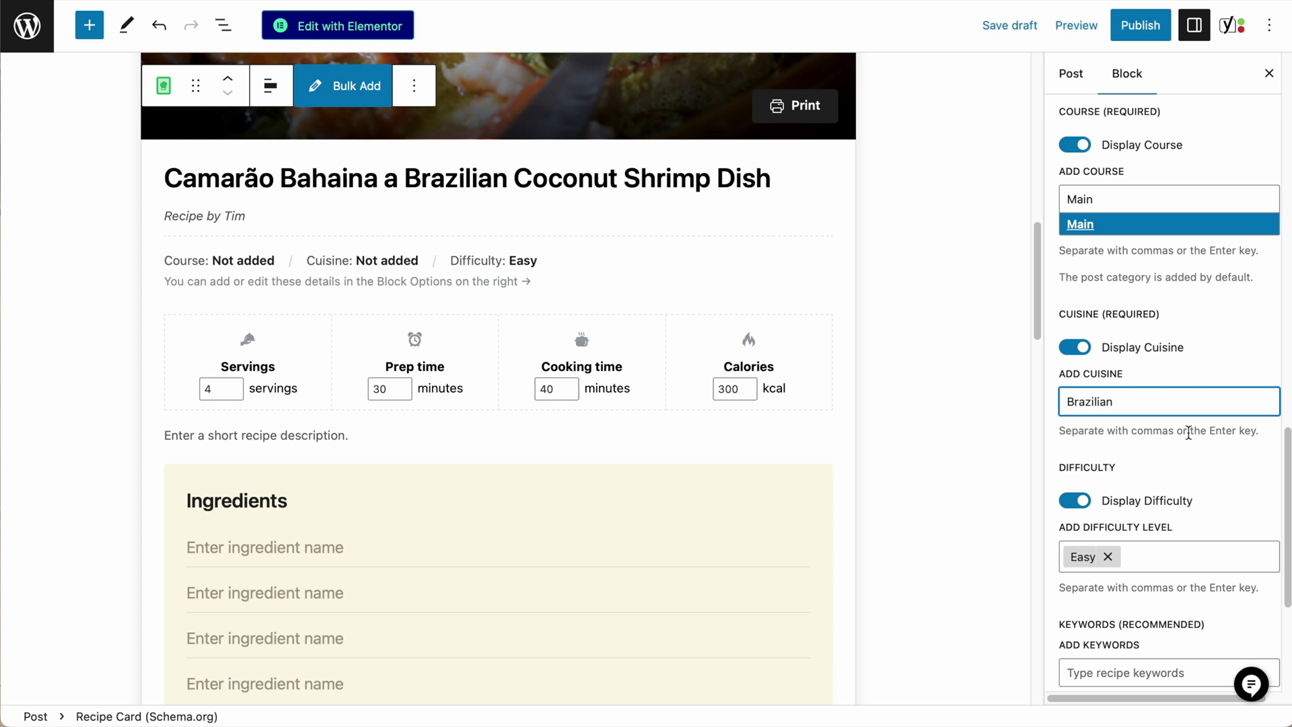
scroll(1189, 432, down, 3)
click(1201, 550)
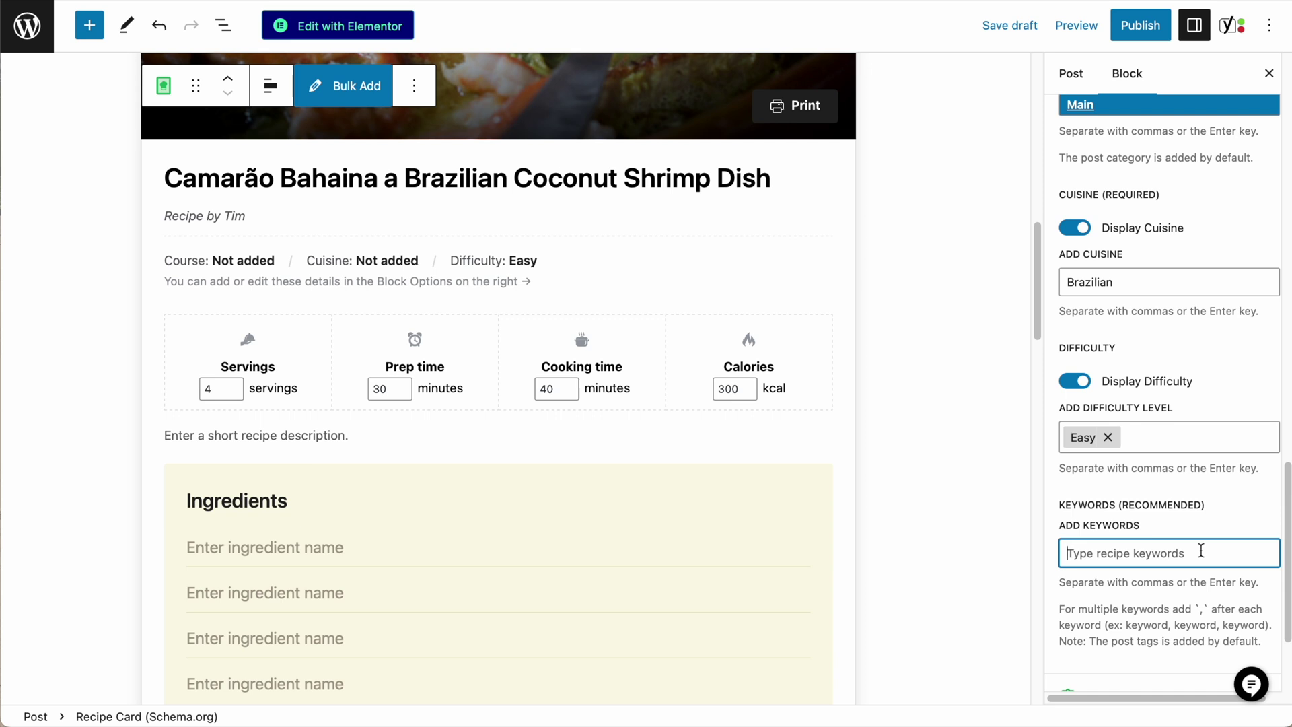
Step: Review the servings, prep time, cooking time and calories values in the Cooking Details against the recipe card's fields
scroll(1198, 532, down, 4)
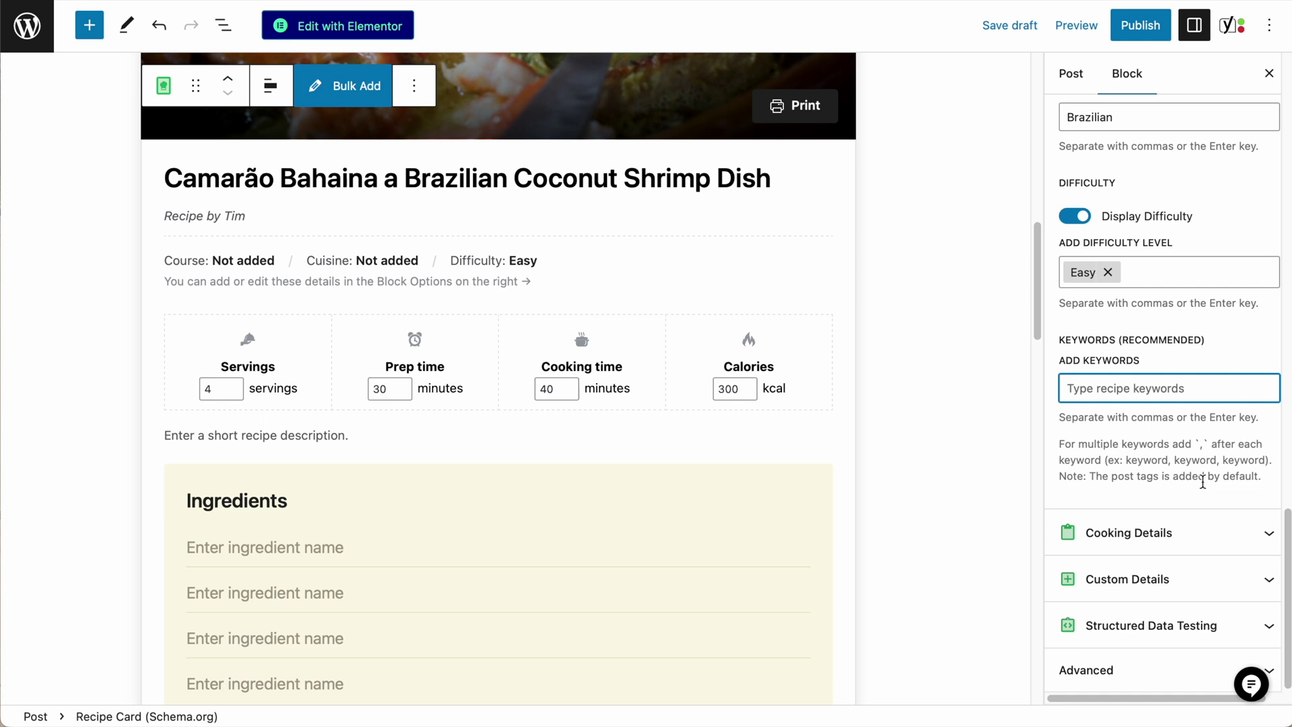
click(1162, 534)
scroll(1161, 534, down, 6)
scroll(1200, 383, down, 1)
drag(371, 388, 406, 394)
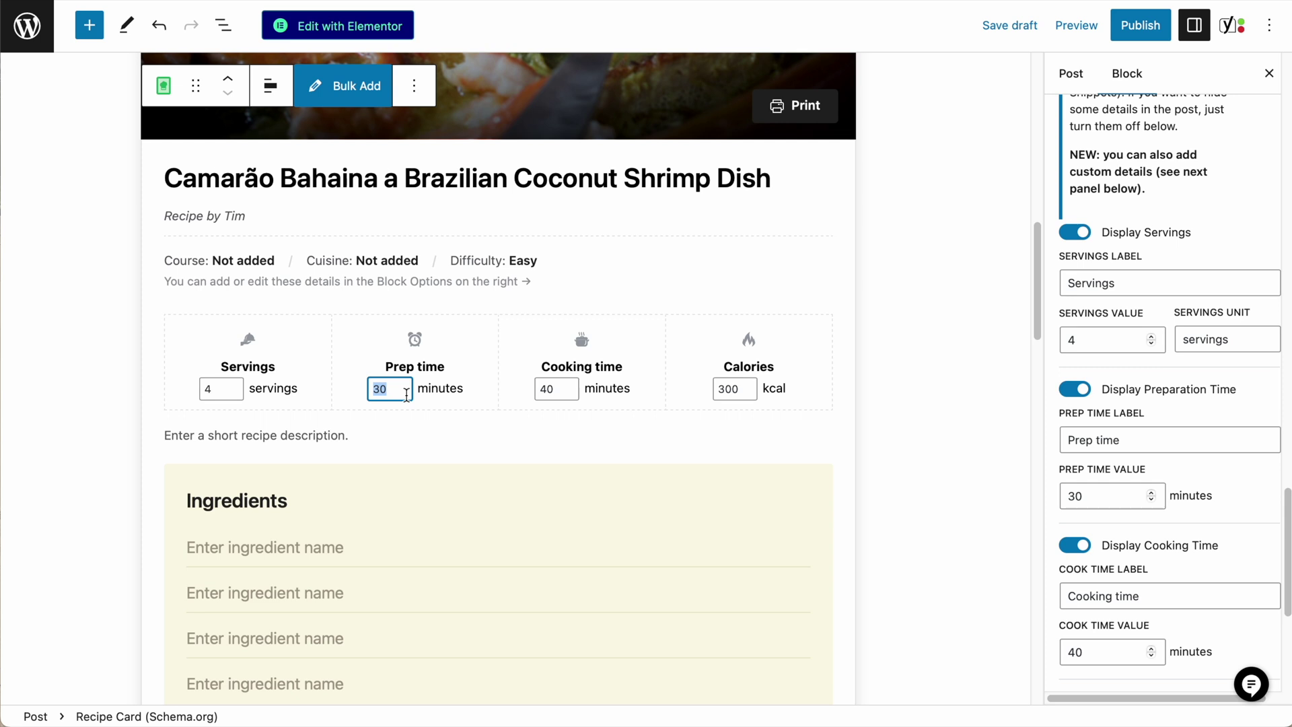
click(561, 393)
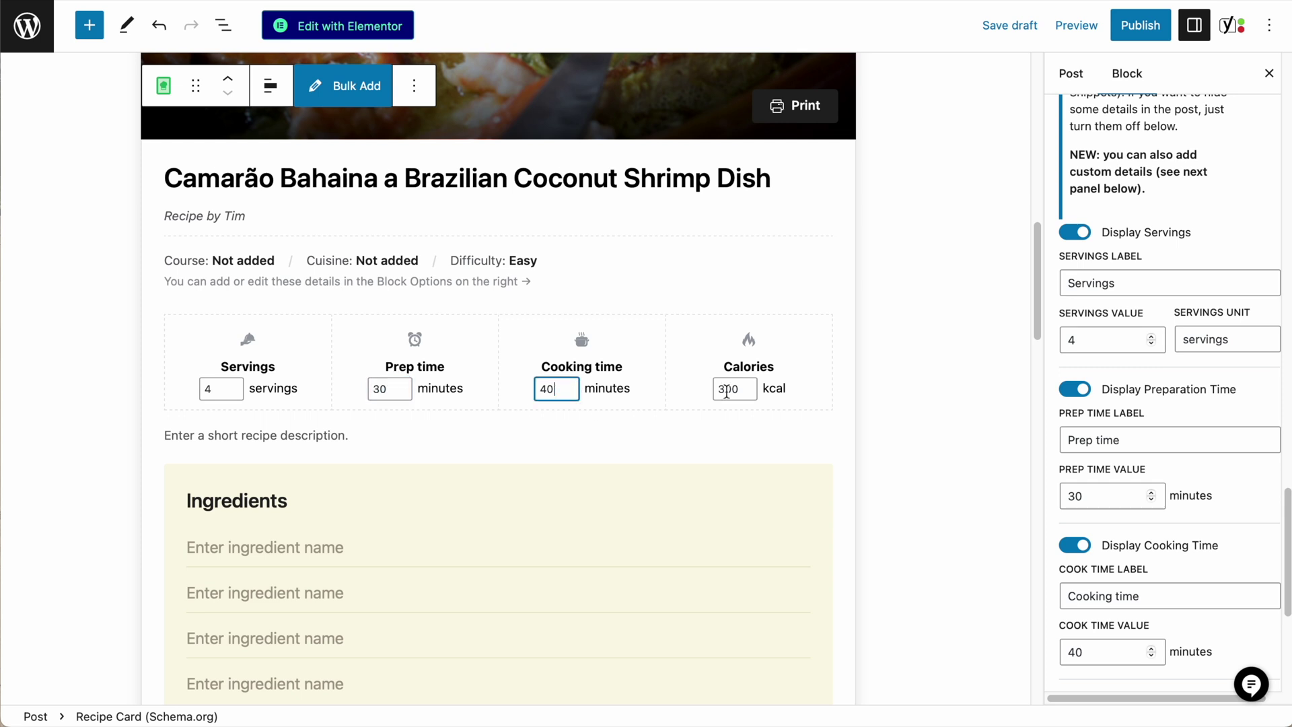
click(738, 385)
scroll(733, 390, down, 3)
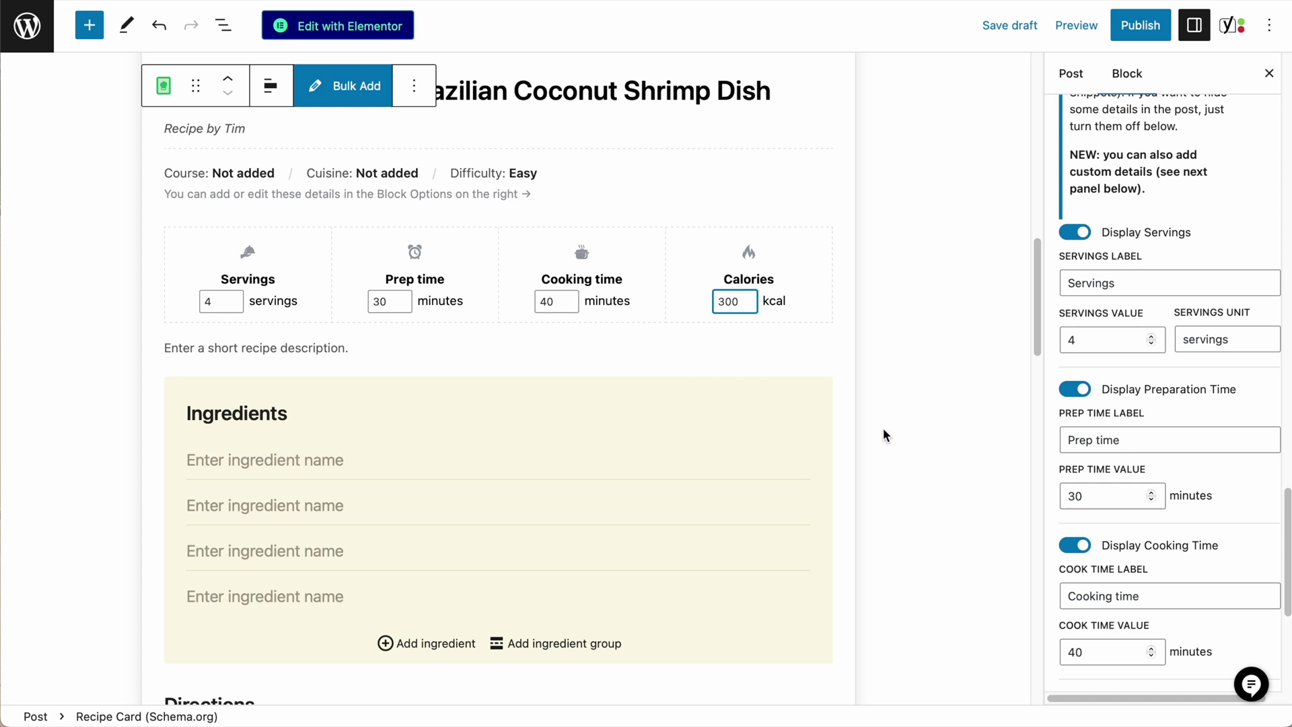
scroll(1092, 479, down, 5)
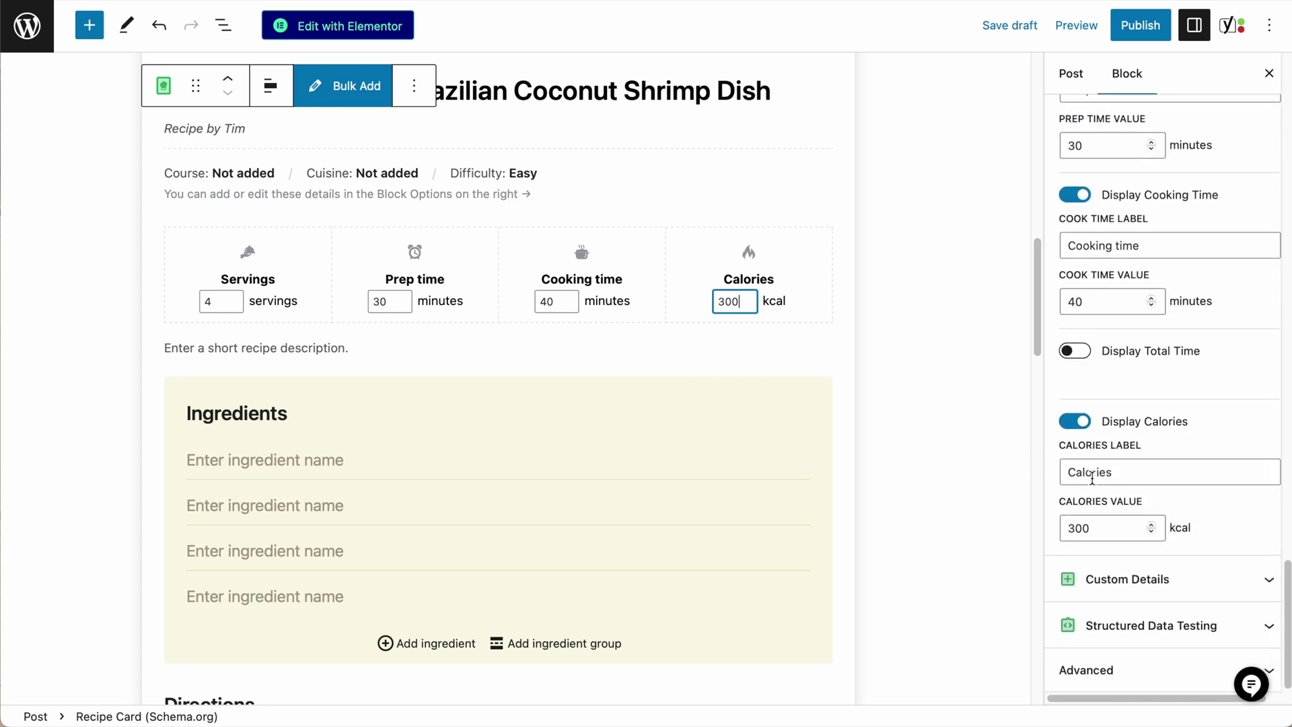
Step: Check the Custom Details options, such as the resting time and baking time fields
click(1214, 587)
scroll(1117, 354, up, 3)
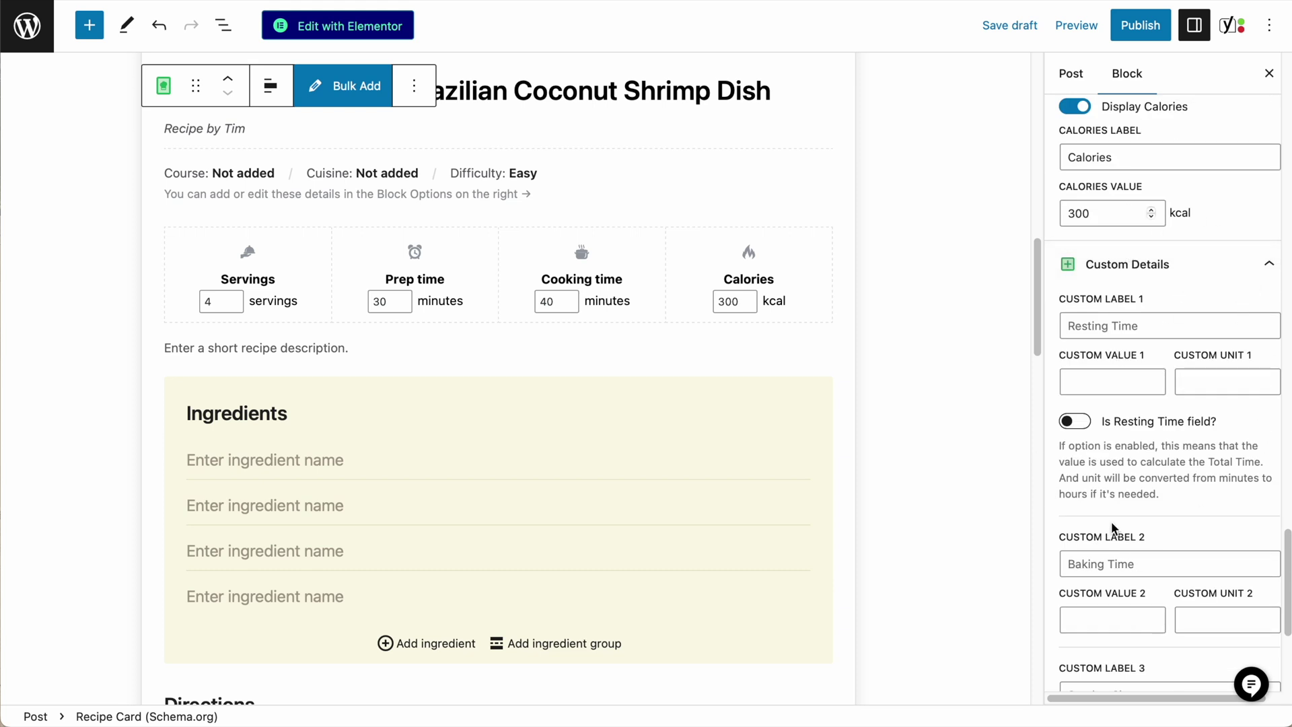
click(1242, 265)
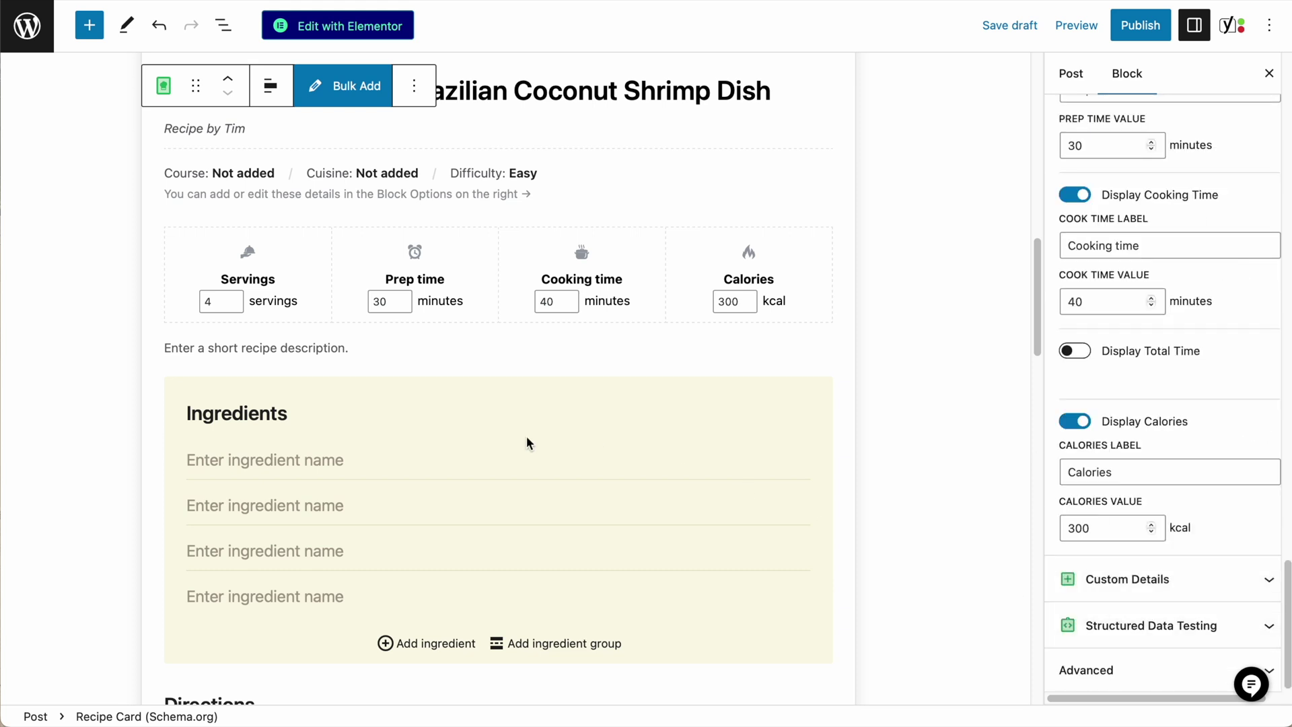
Step: Enter the ingredients 1 lb of shrimp or white fish, 3 medium sized onions, 1 lemon and 1 14 oz can of coconut milk, and add two rows
click(376, 462)
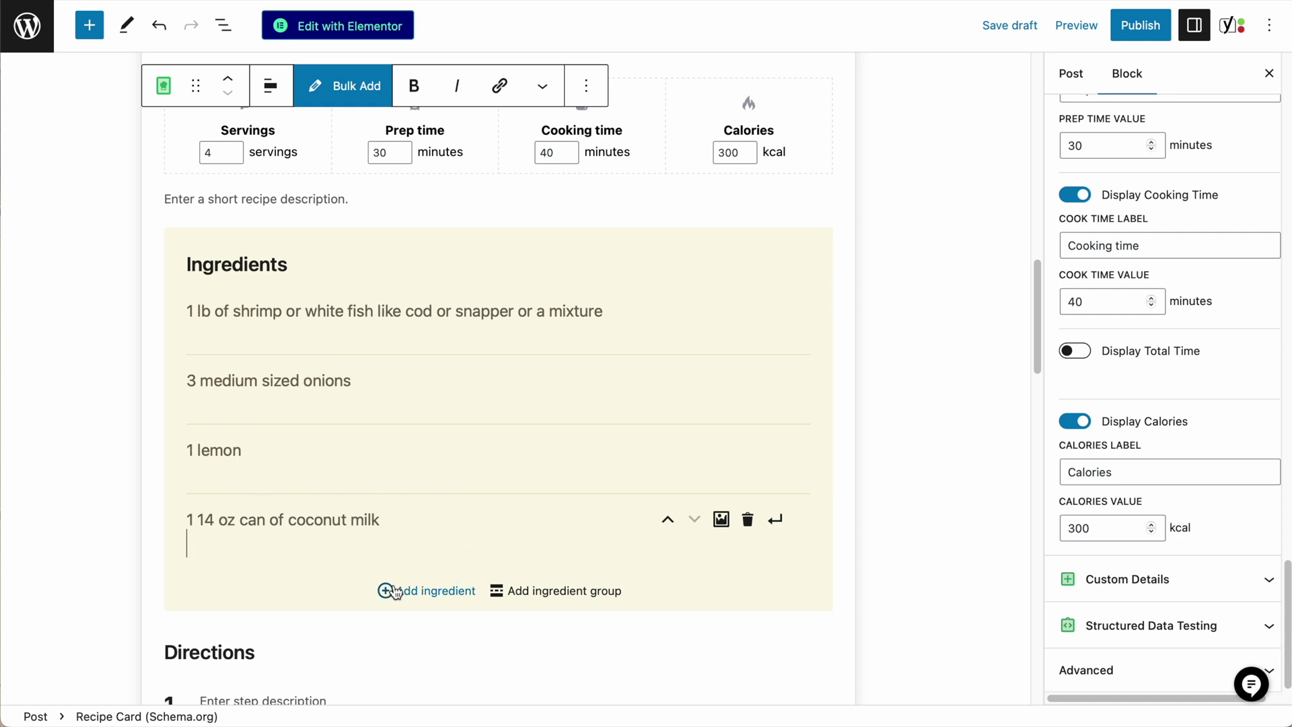
click(444, 592)
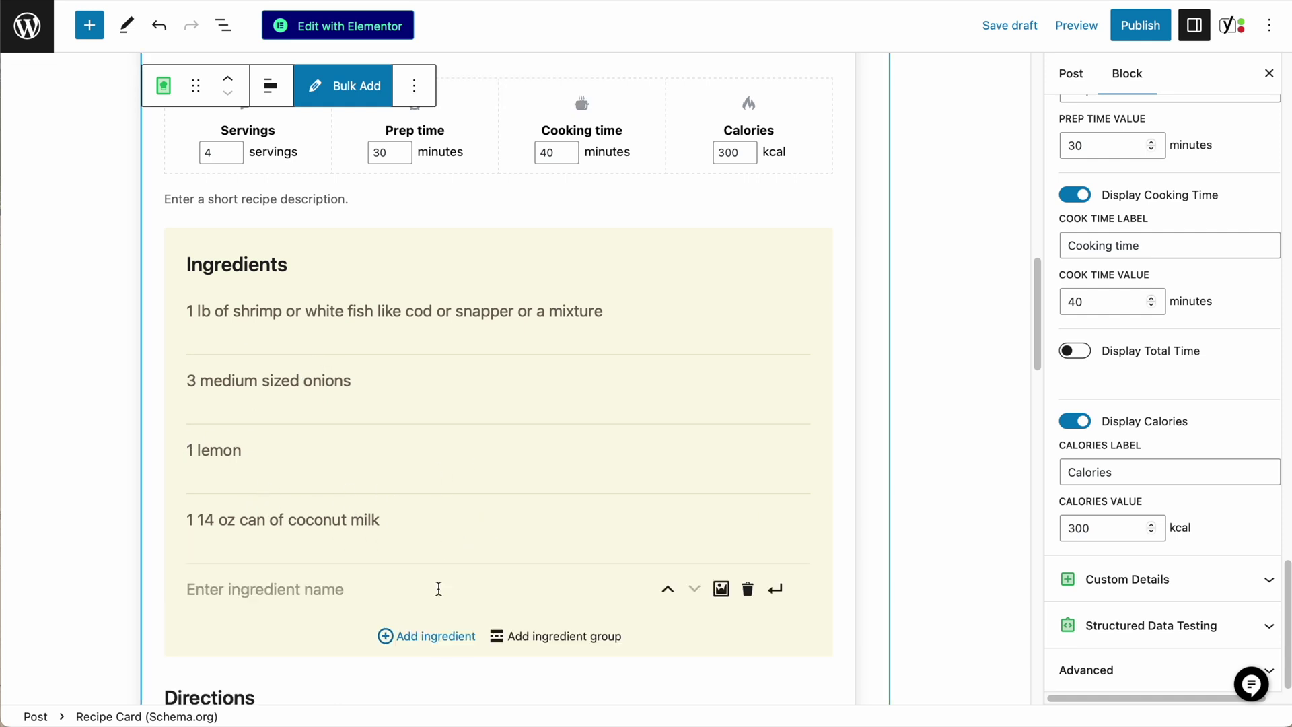
click(456, 635)
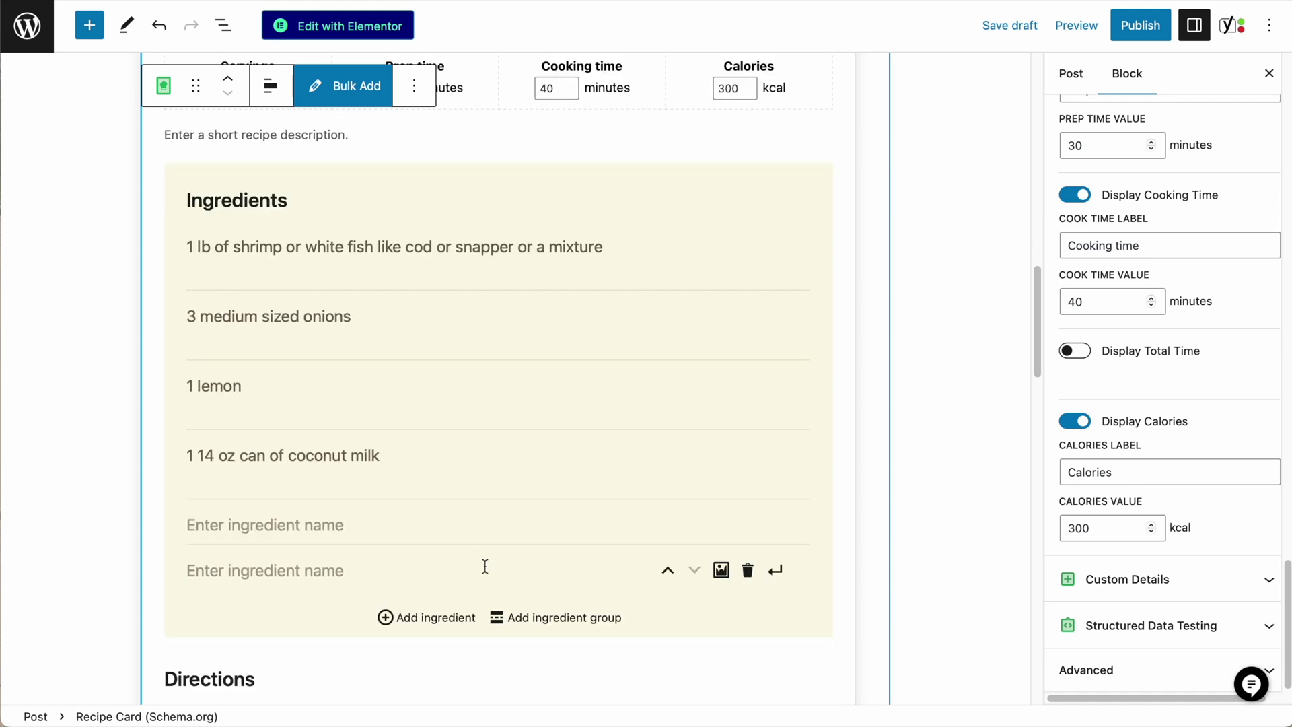
Step: Add 4 cloves of garlic, 1 green and 1 red bell pepper, 3 tablespoons of red palm oil, 4 of olive oil and 1.5 teaspoons of salt
text(4 cloves of garlic (or more))
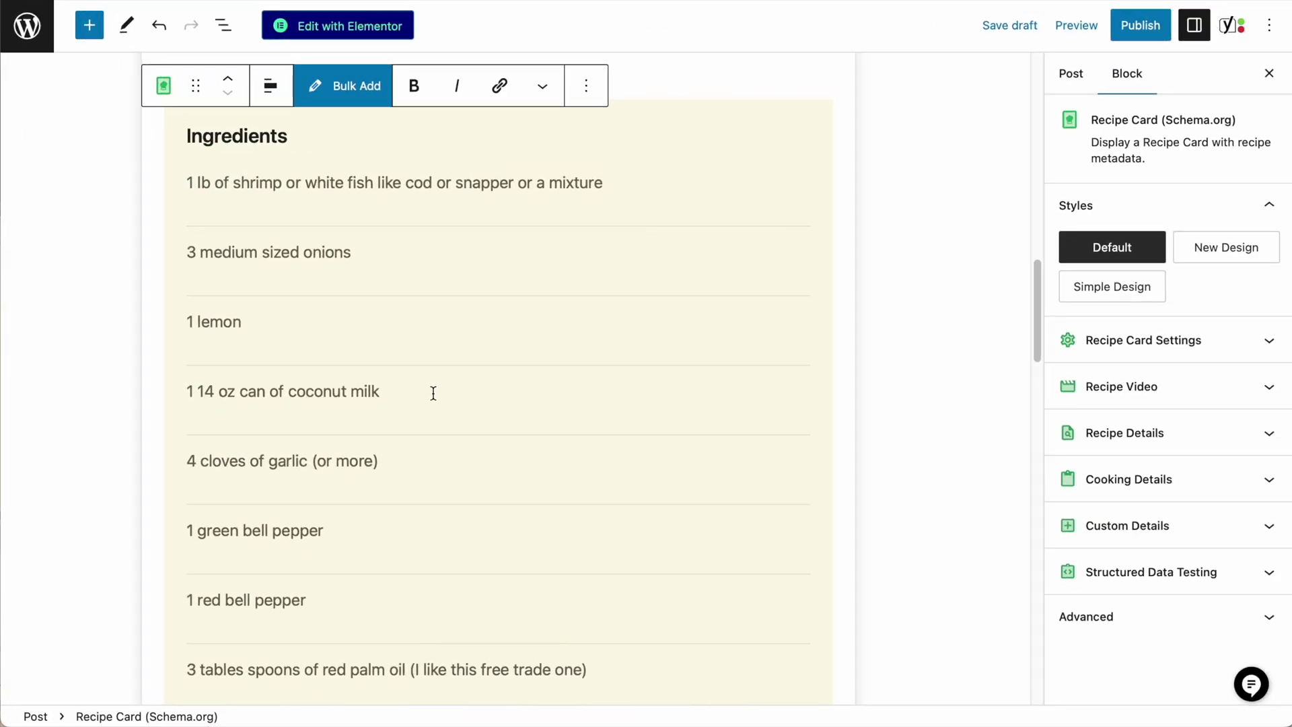
scroll(433, 393, down, 10)
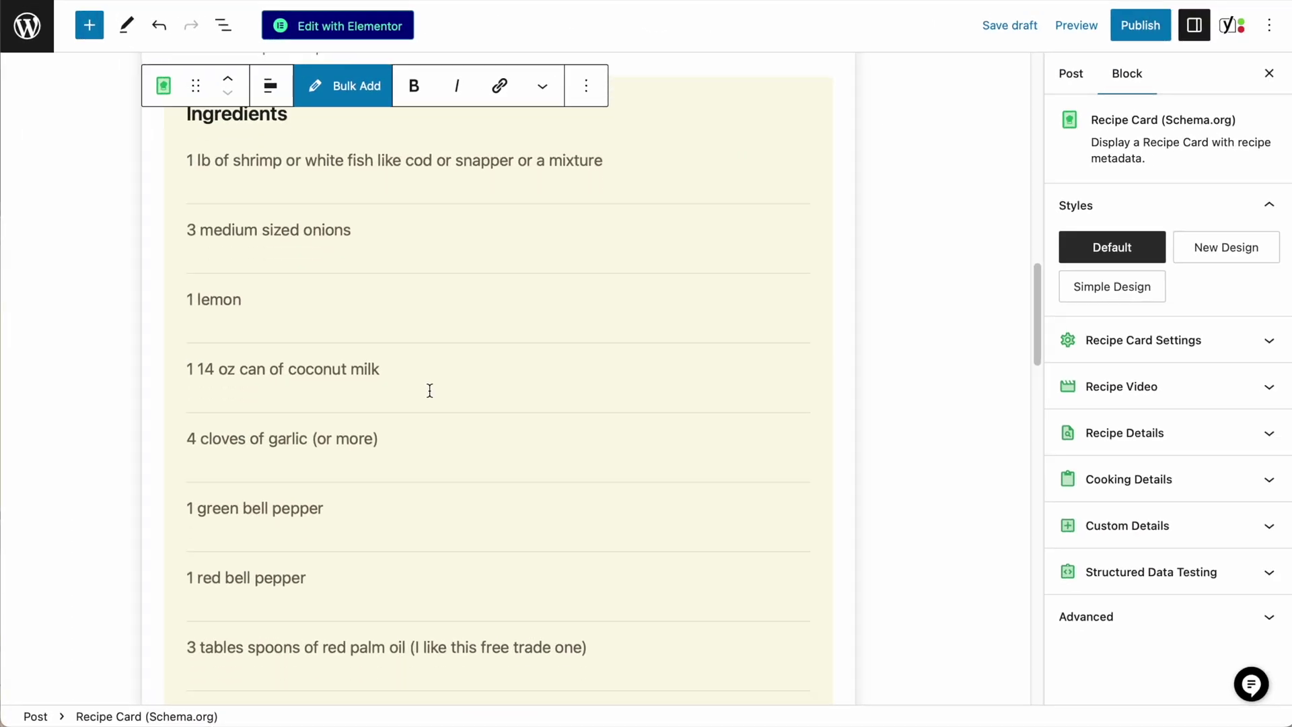
scroll(431, 393, down, 2)
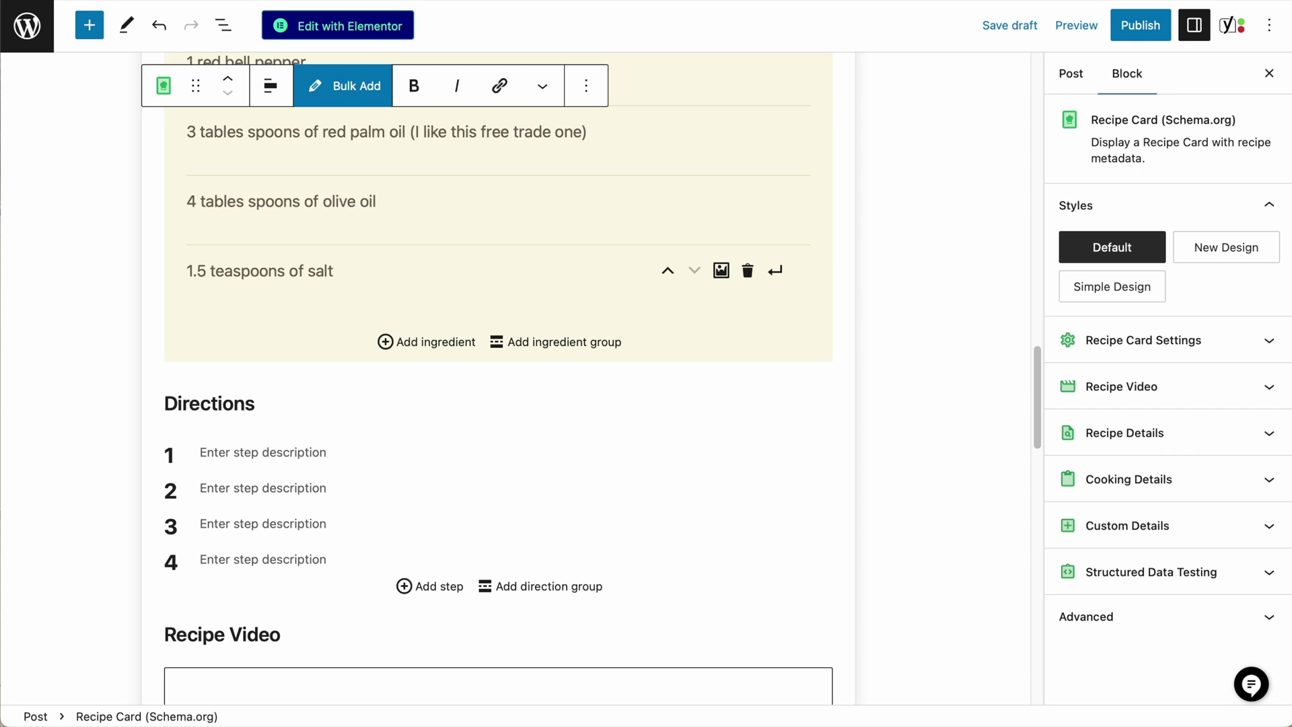
Step: Fill in the directions as eight steps, from cleaning the shrimp or slicing the fish into 1 - 1 1/2 inch pieces to serving over rice
click(272, 449)
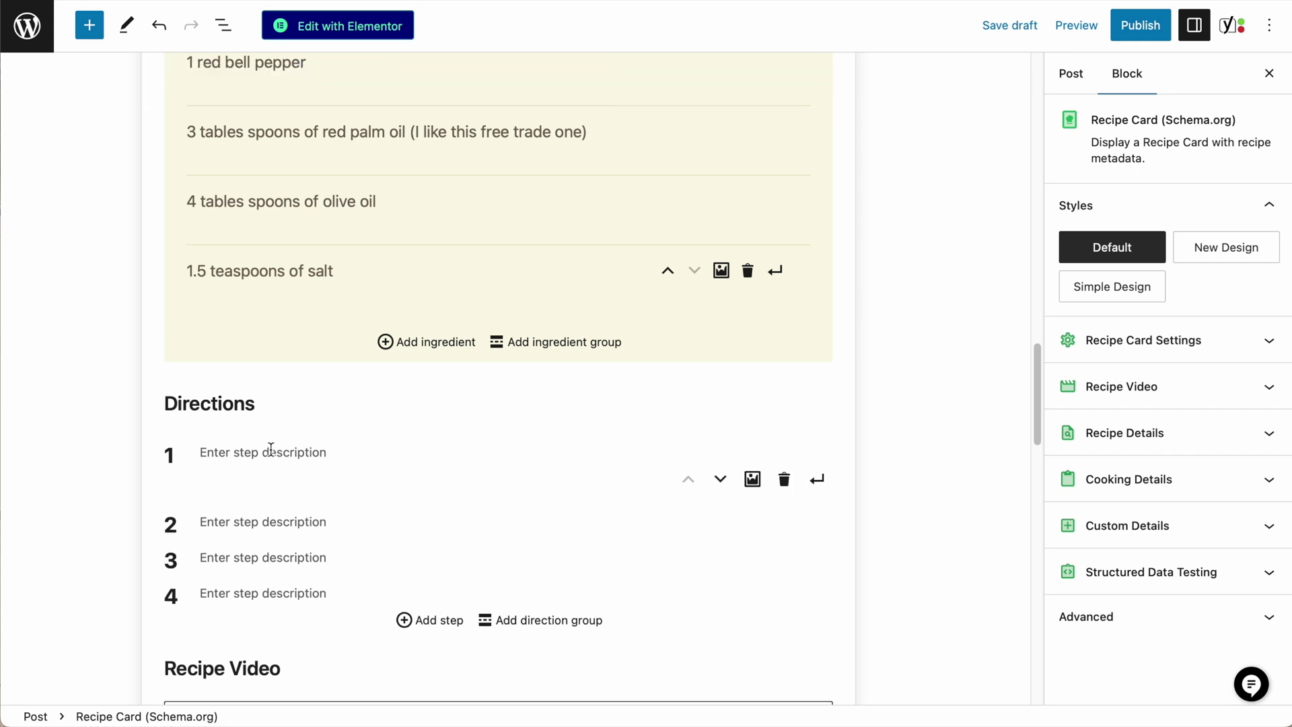
text(If you are using shrimp clean the shells off and devein the shrimp. If you are using fish slice the filets in to approximately 1 - 1 1/2 inch pieces.)
click(261, 486)
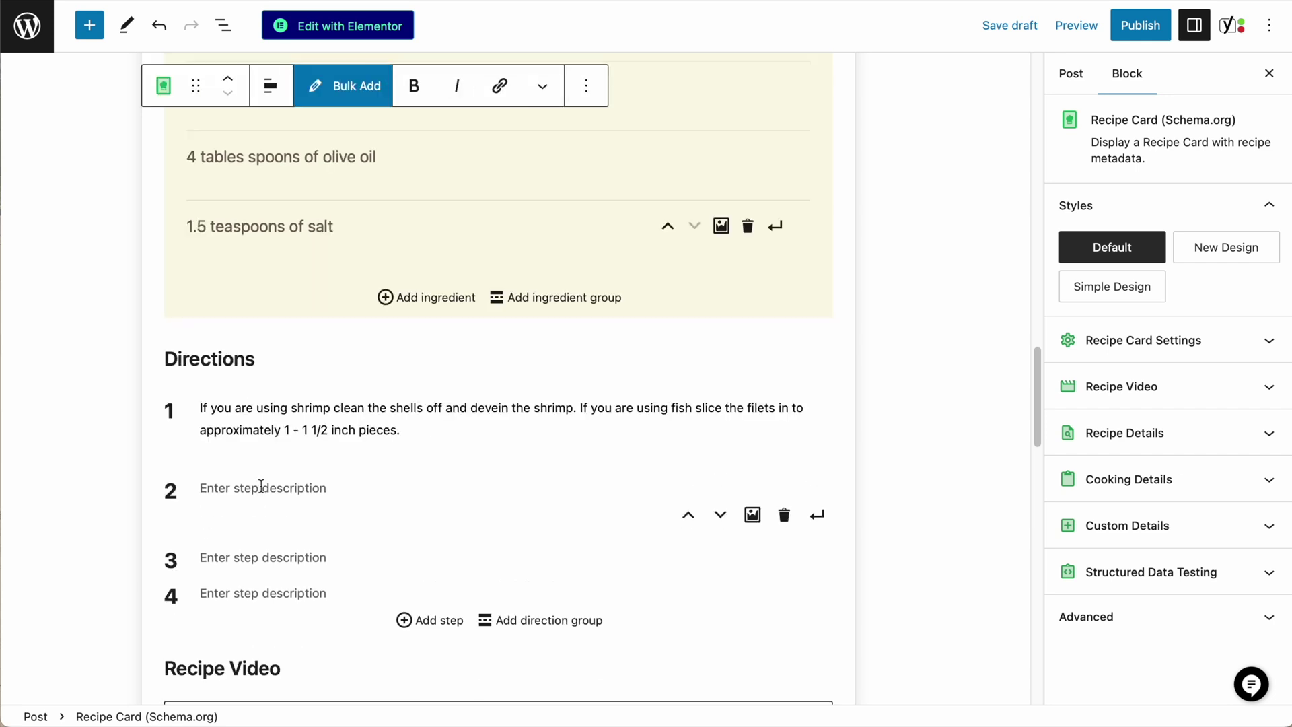
scroll(462, 426, up, 10)
scroll(462, 436, down, 9)
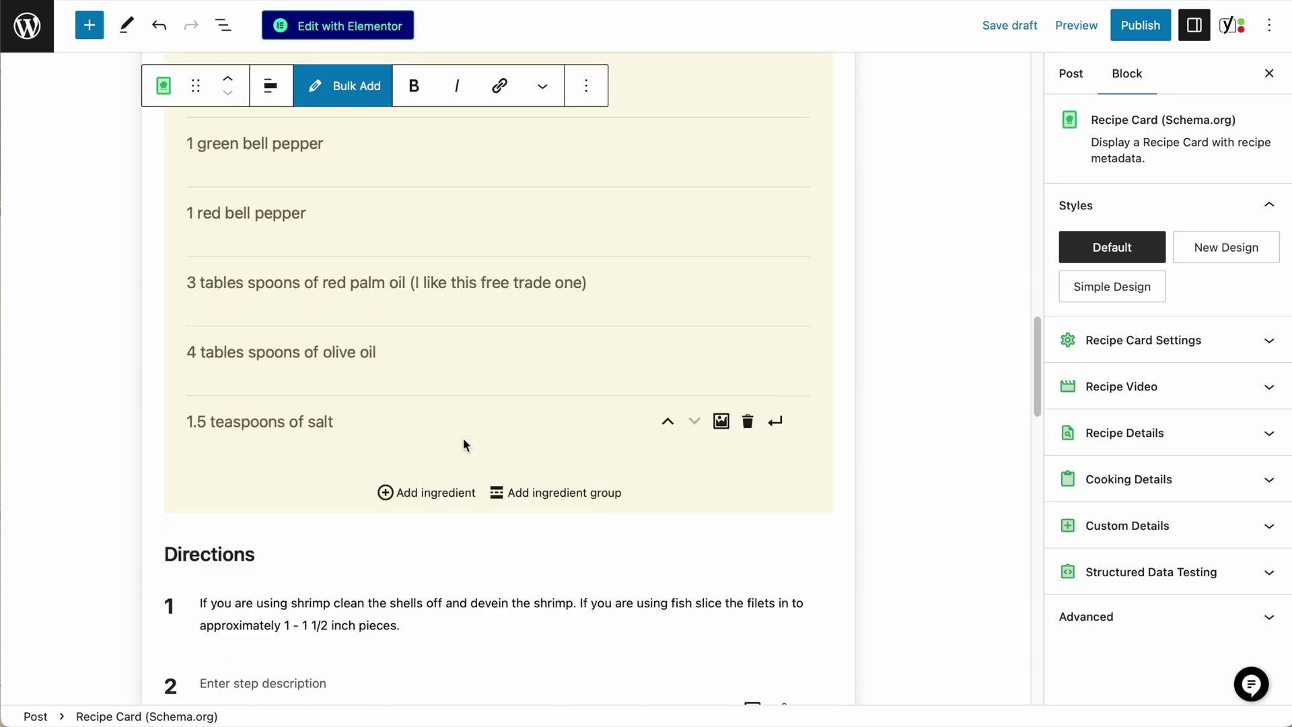
scroll(254, 487, down, 3)
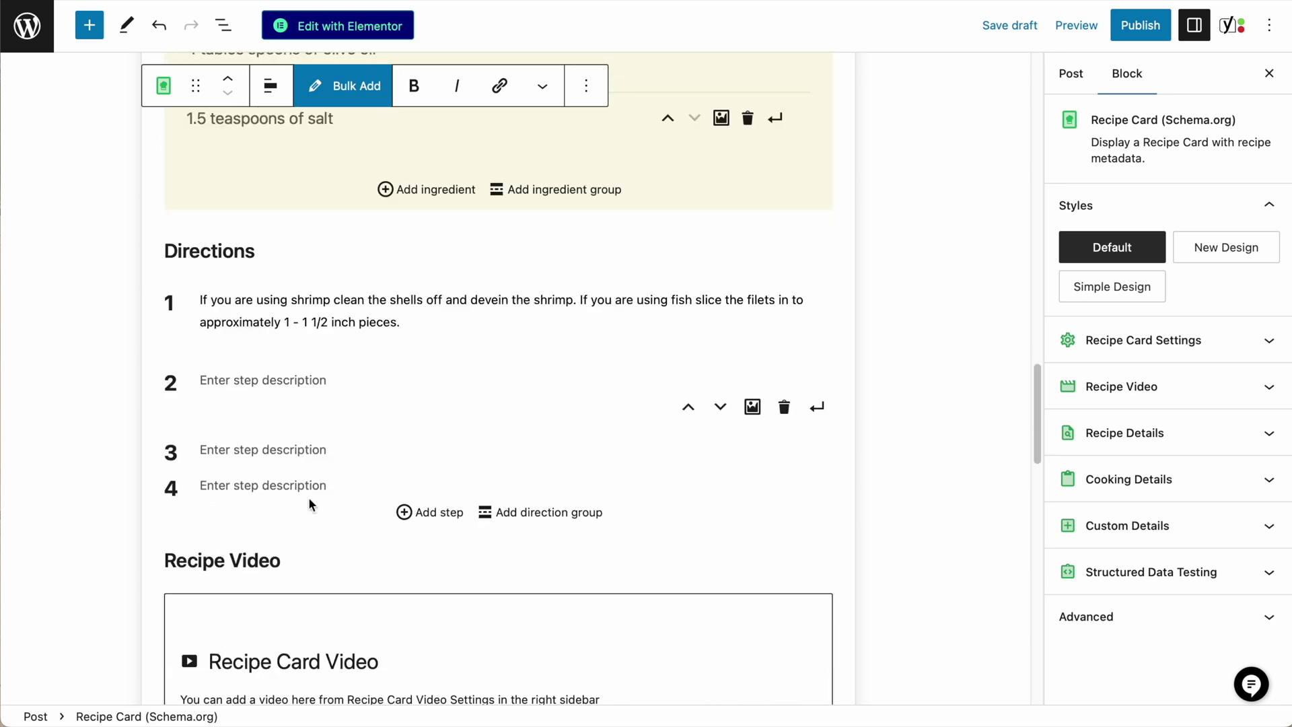
click(434, 517)
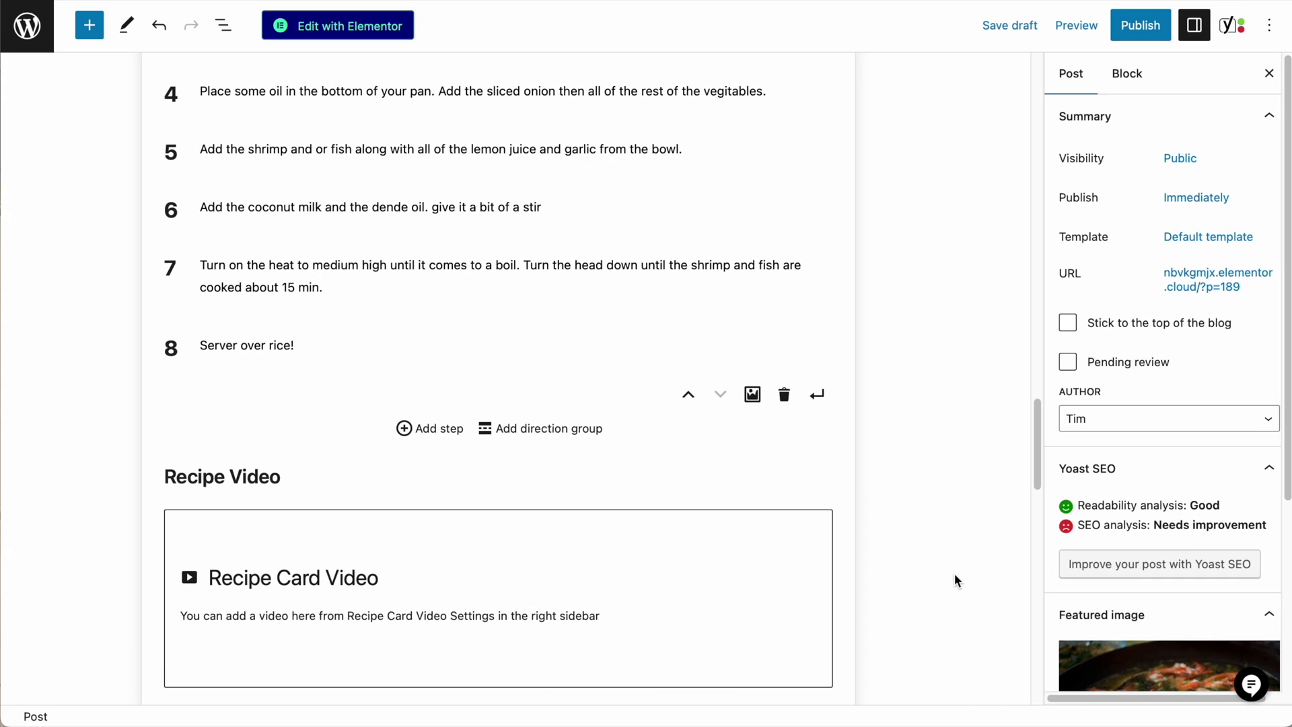
Step: Look over the recipe card's directions, recipe video, notes and ingredients sections
scroll(951, 569, up, 1)
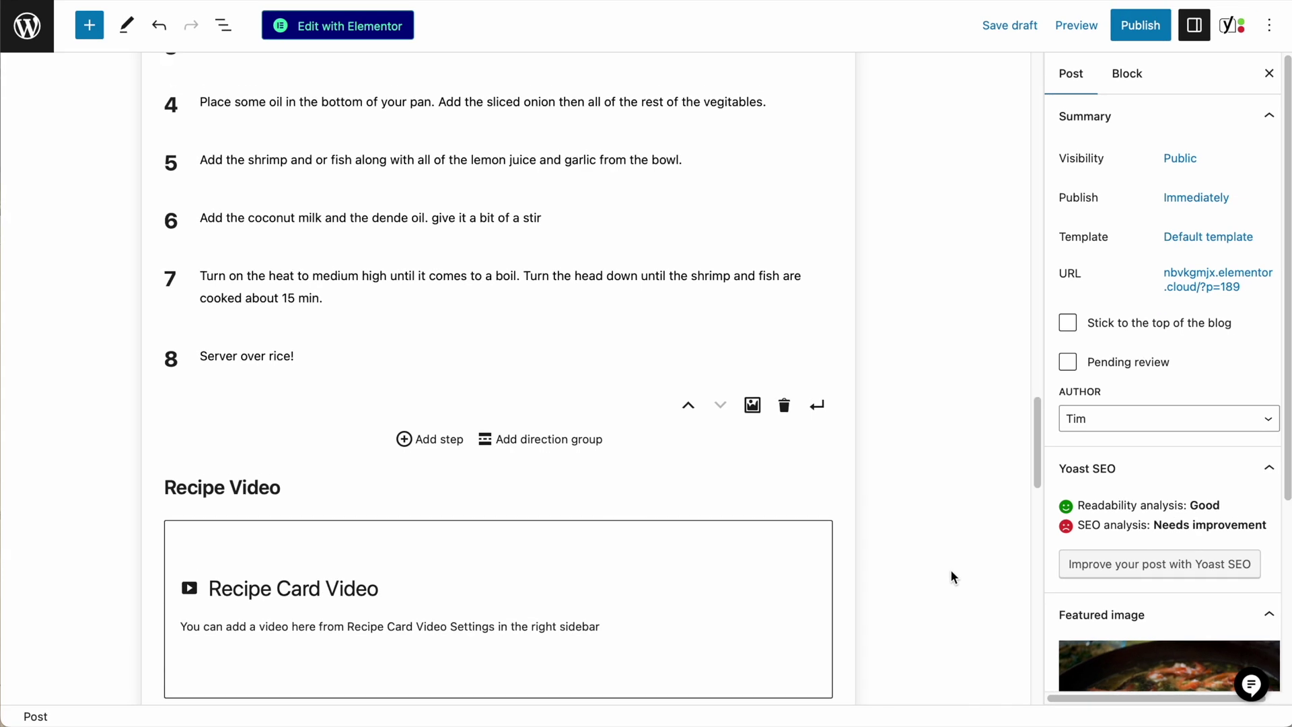
scroll(953, 568, down, 5)
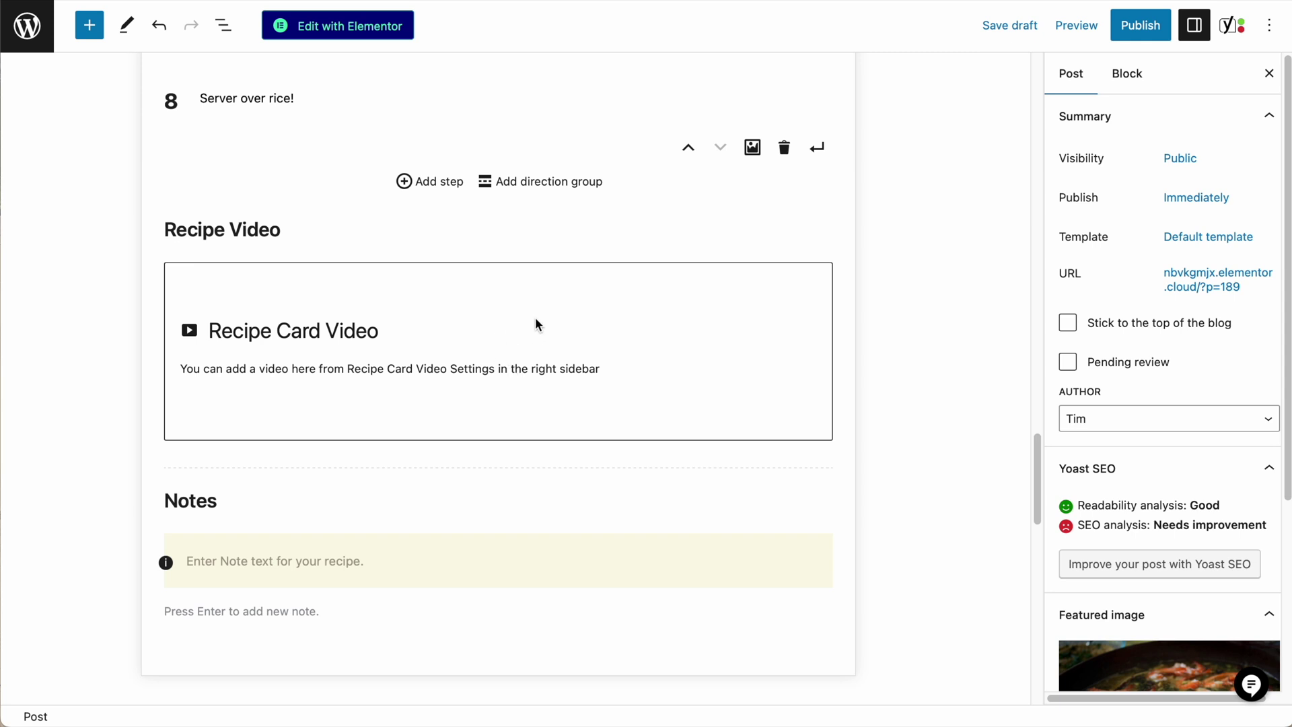
scroll(1093, 461, down, 1)
scroll(866, 473, up, 10)
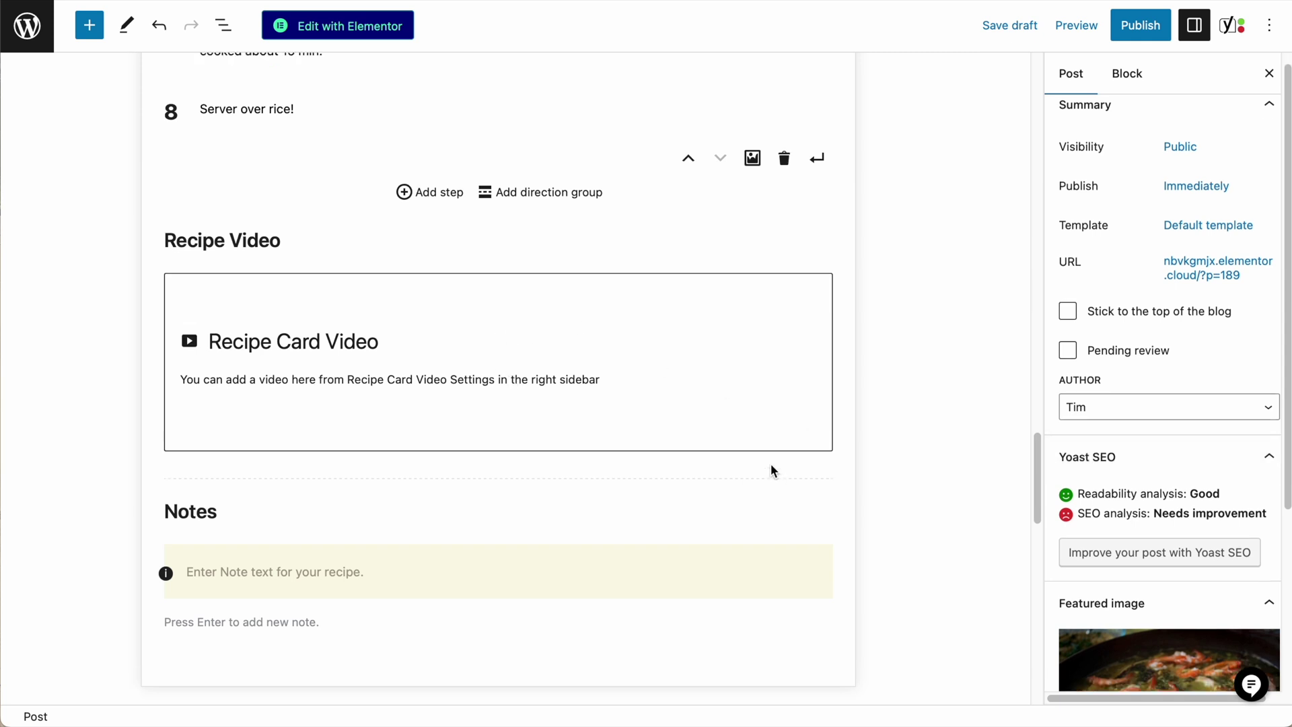
scroll(869, 430, up, 8)
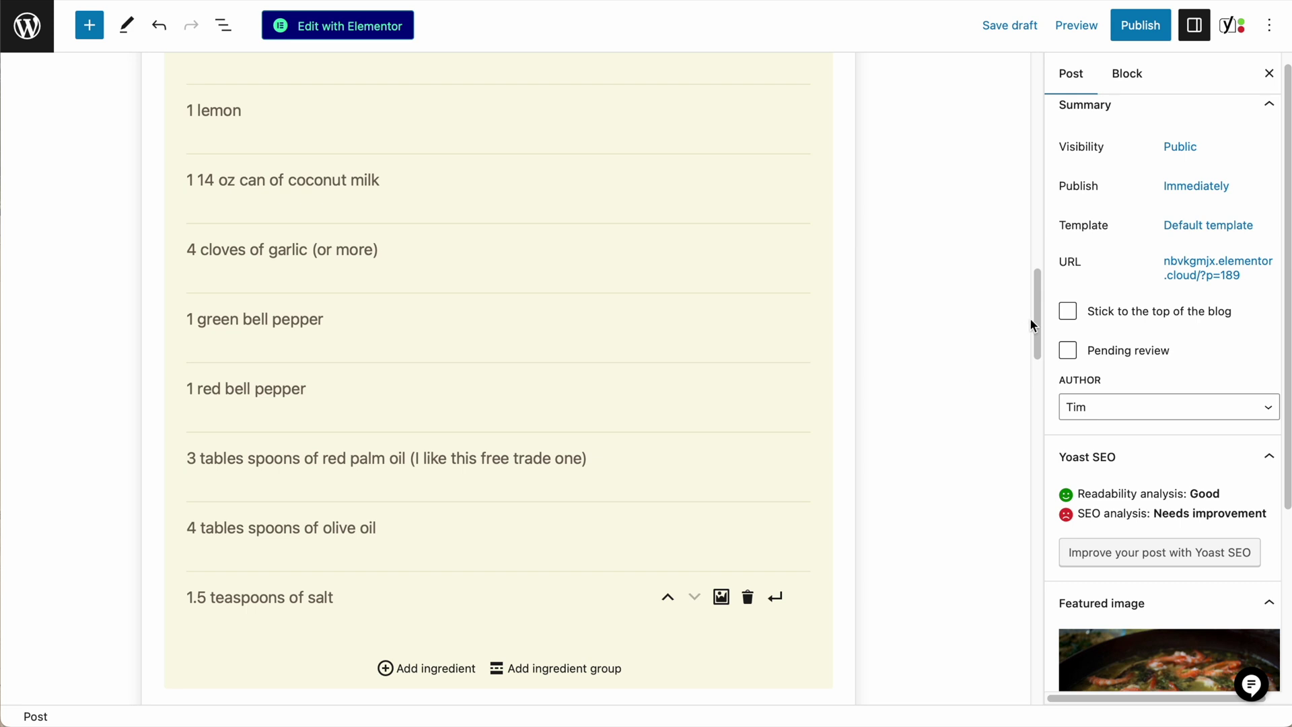
Step: Open the recipe card's structured data testing and examine which recipe fields are filled in or missing
click(1124, 76)
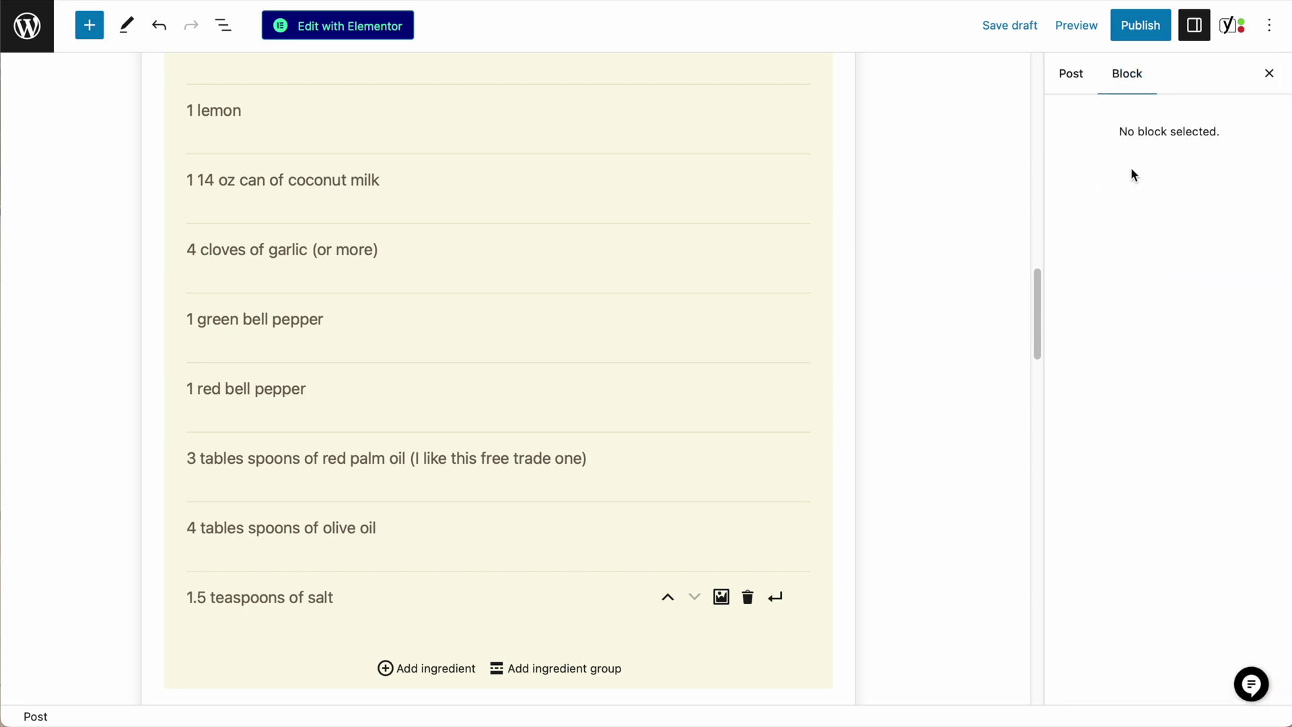
click(427, 211)
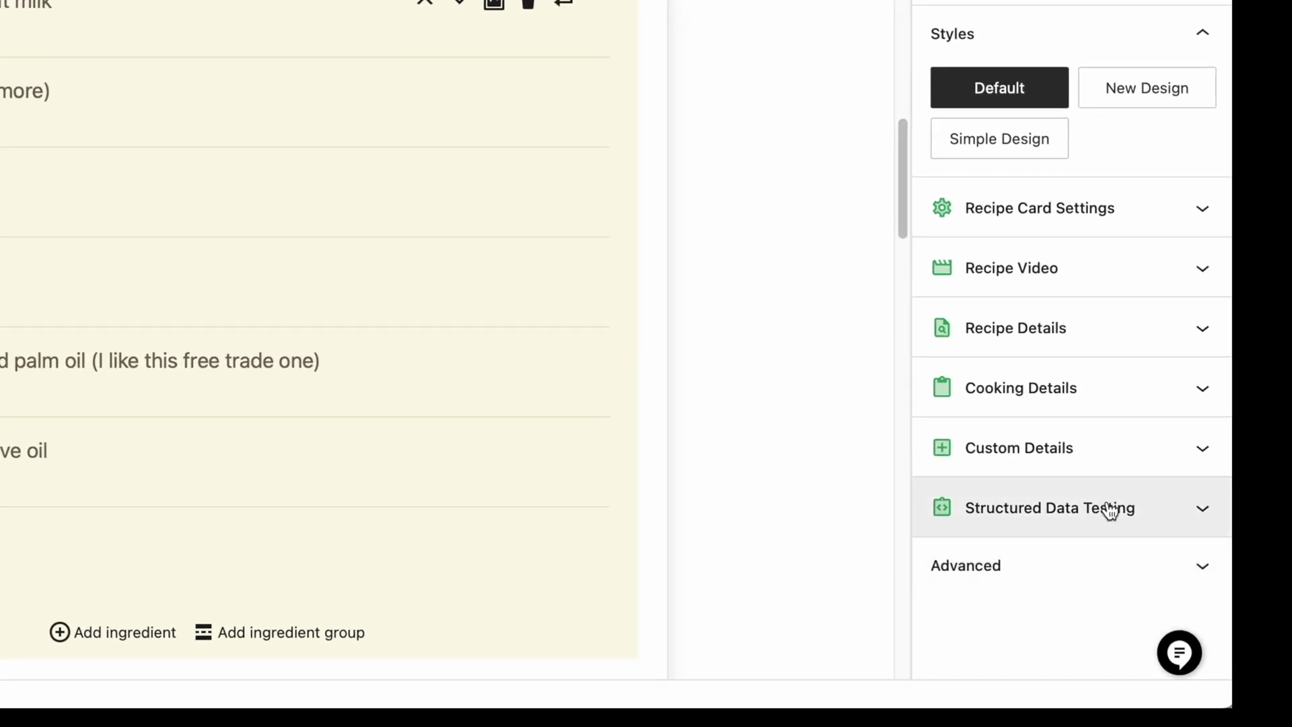
click(1097, 515)
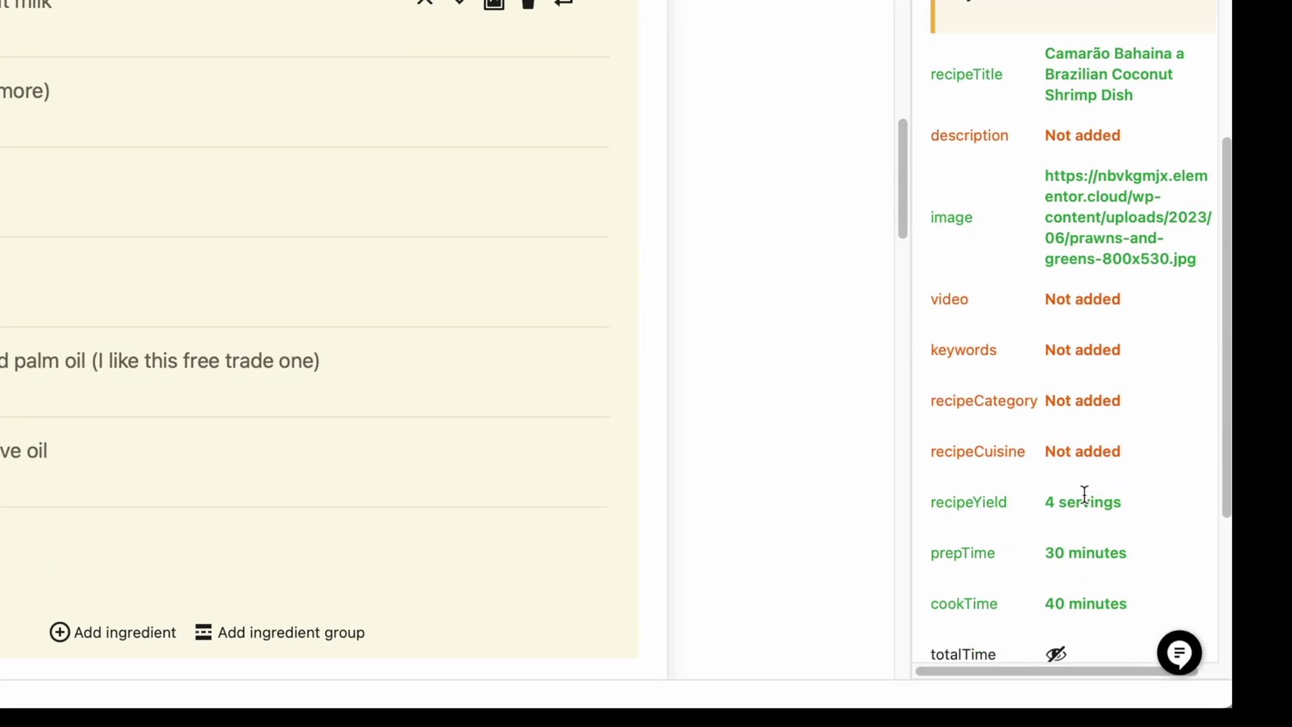
scroll(1020, 378, up, 2)
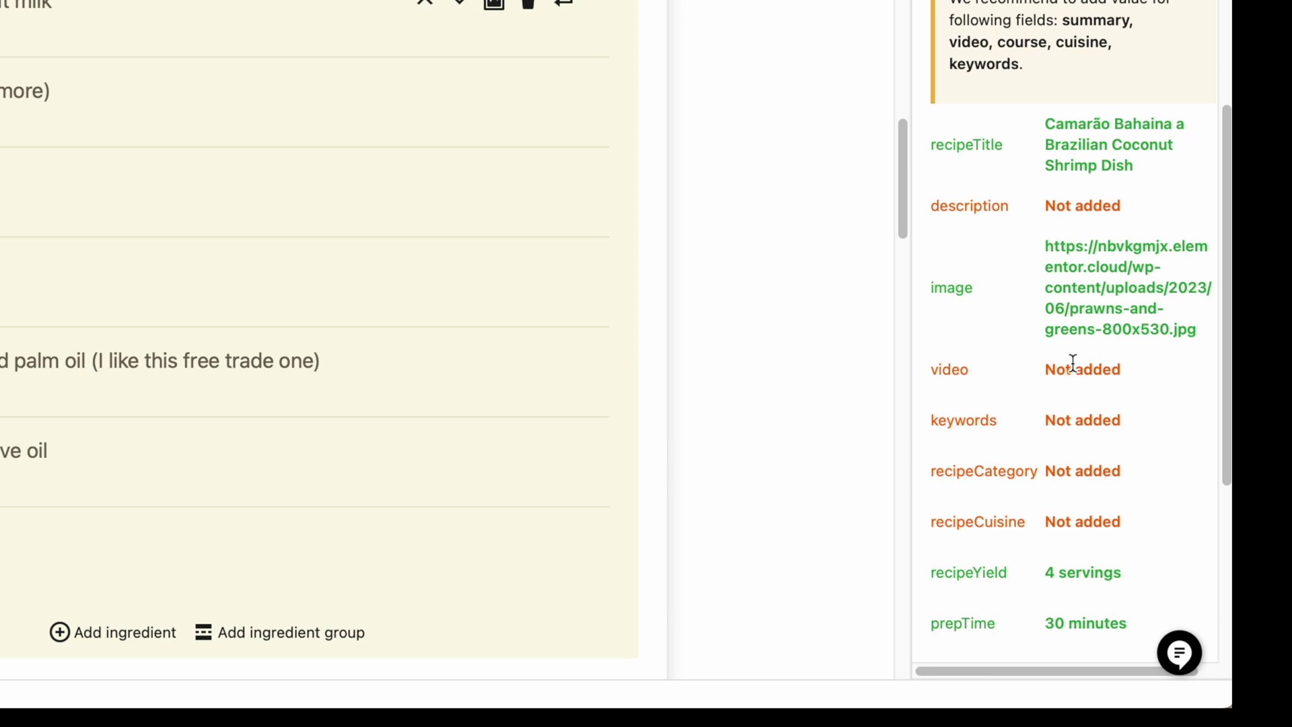
scroll(1020, 436, down, 1)
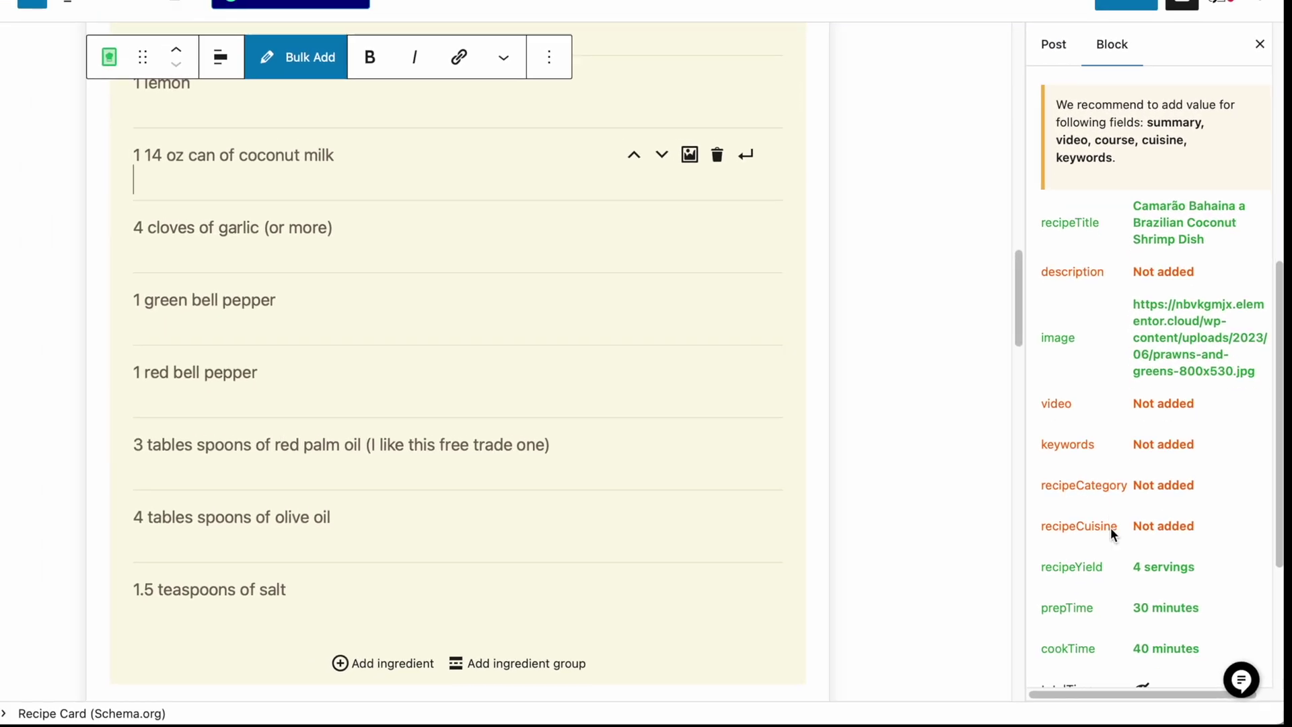
scroll(1111, 528, down, 2)
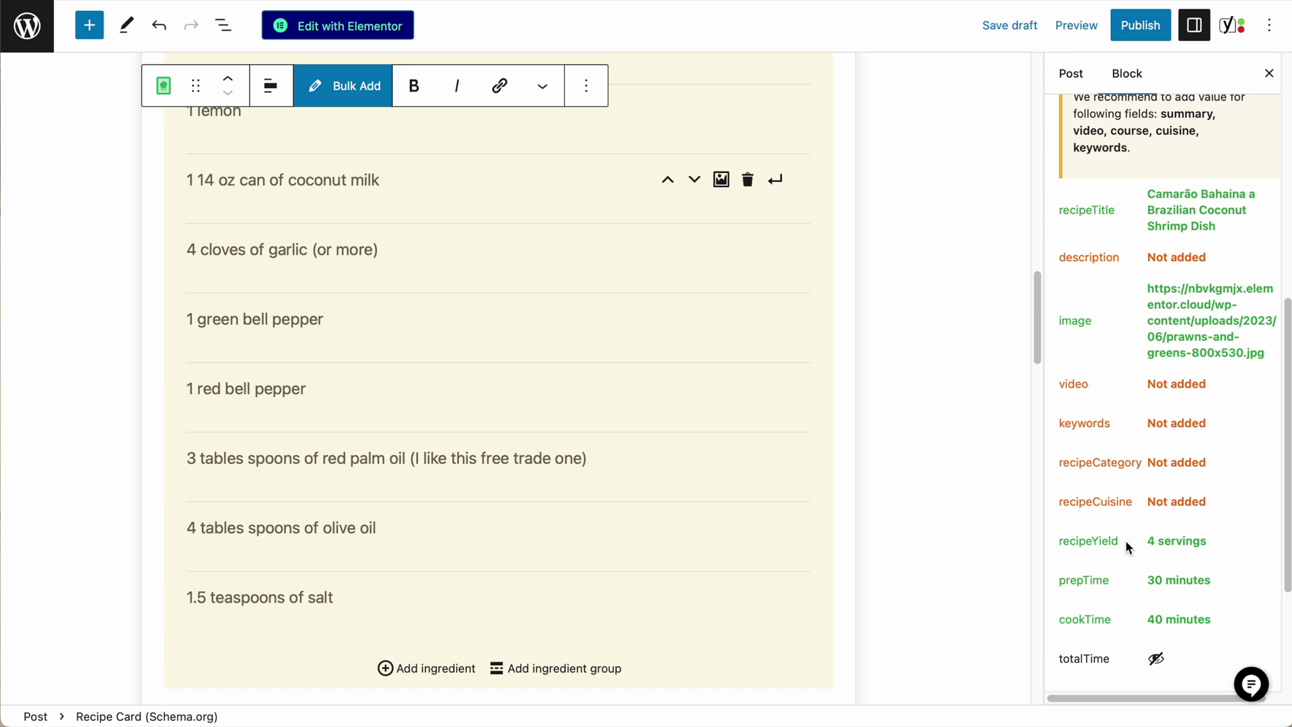
scroll(1125, 541, up, 10)
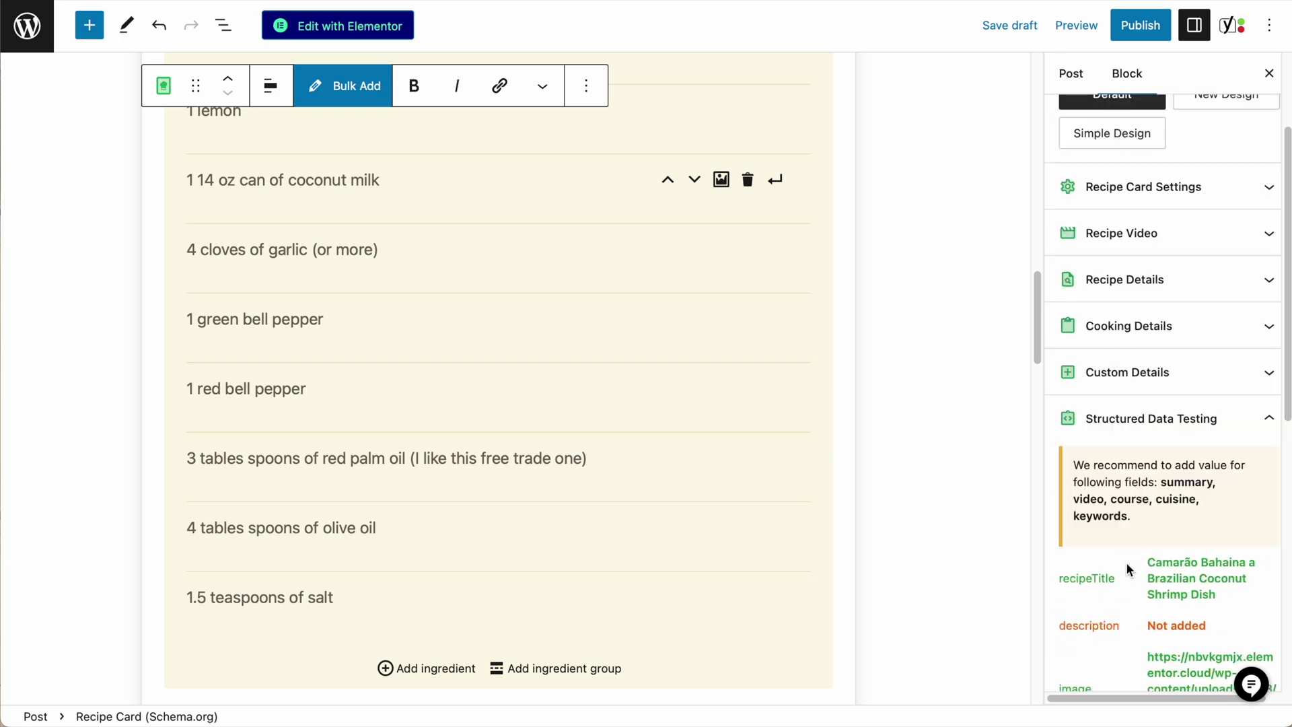
Step: Fill in the recipe card's short description with the post's introduction, from "Do you love shrimp?" to "Let's dive in and get started."
scroll(700, 421, up, 8)
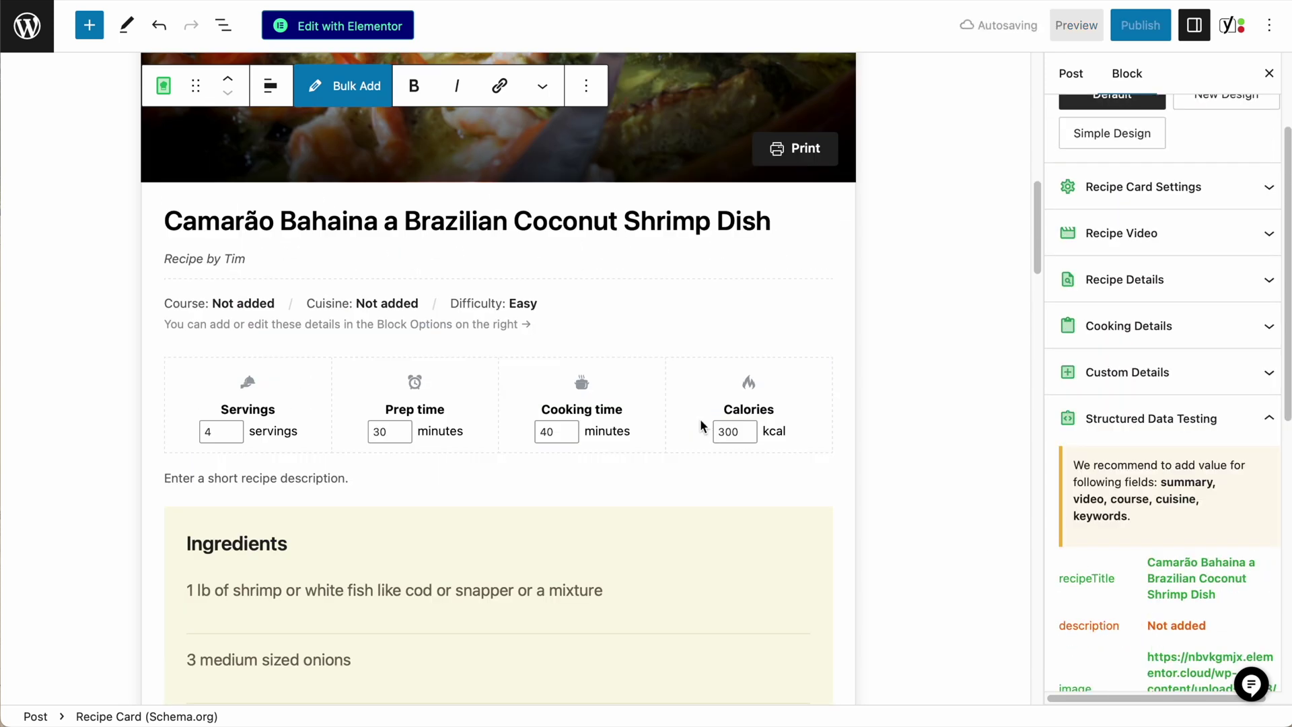
click(554, 344)
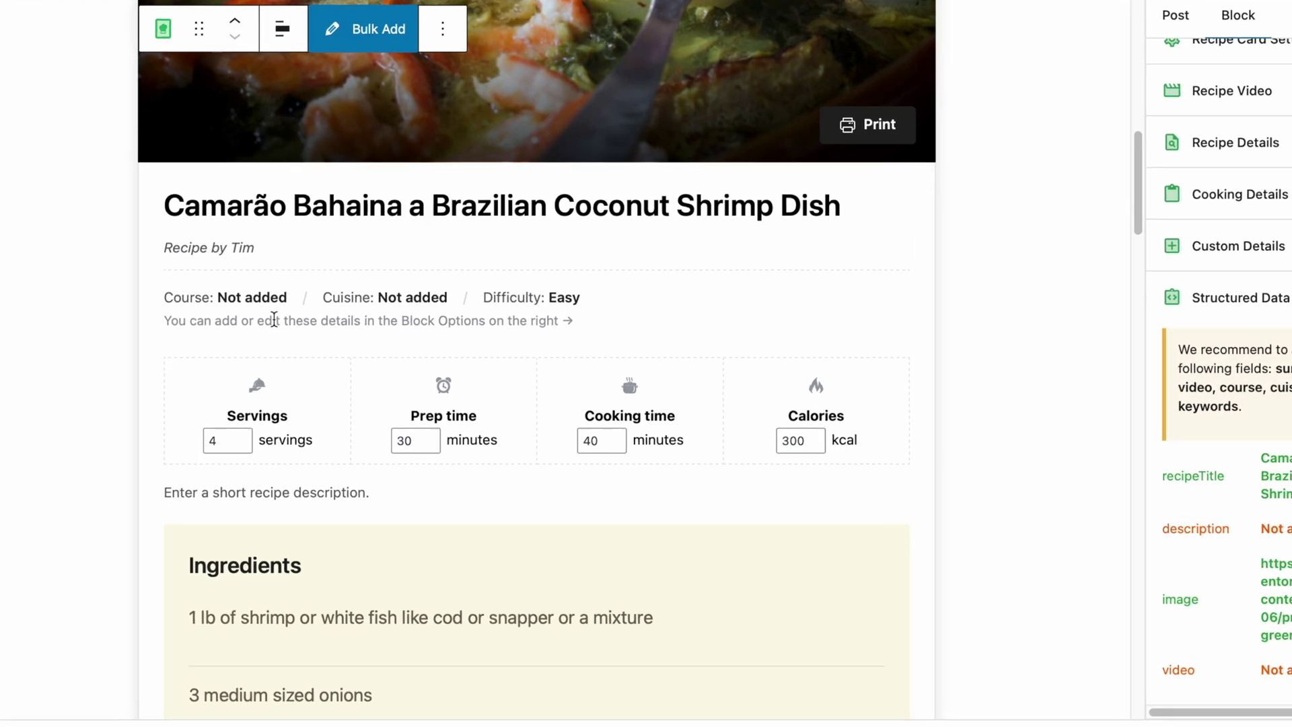
click(169, 492)
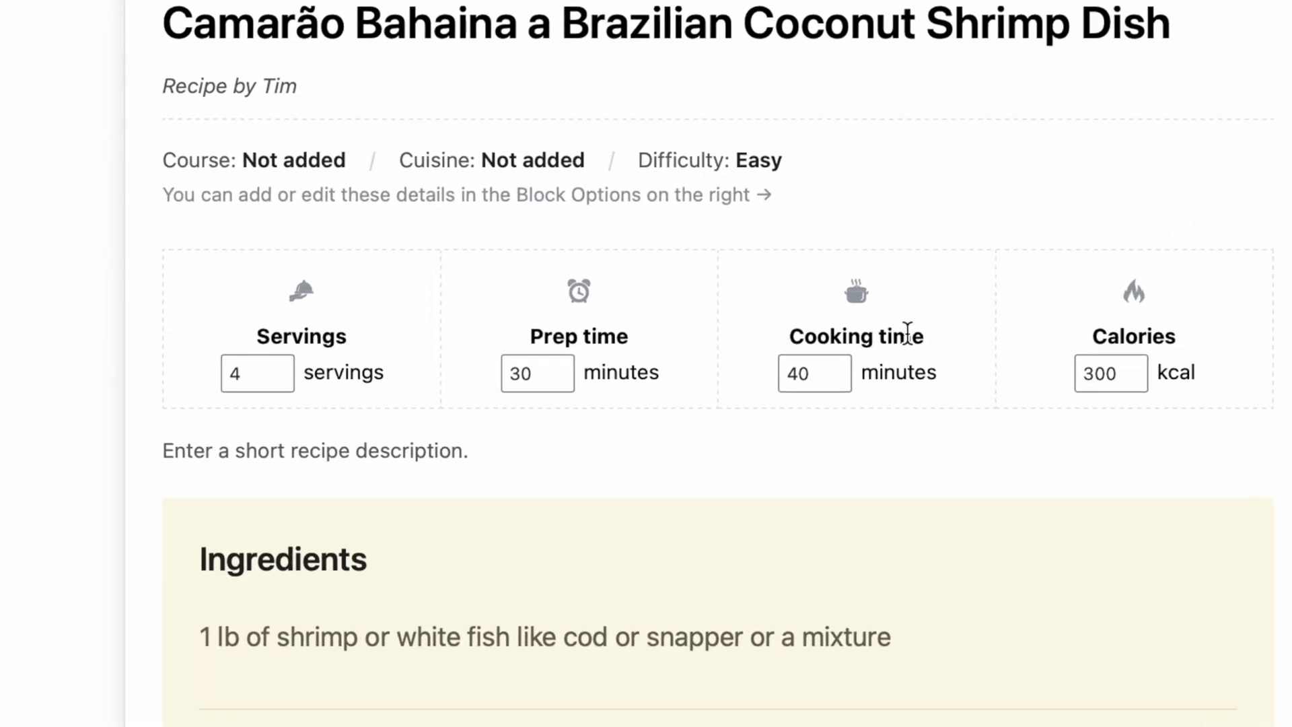
scroll(448, 486, down, 2)
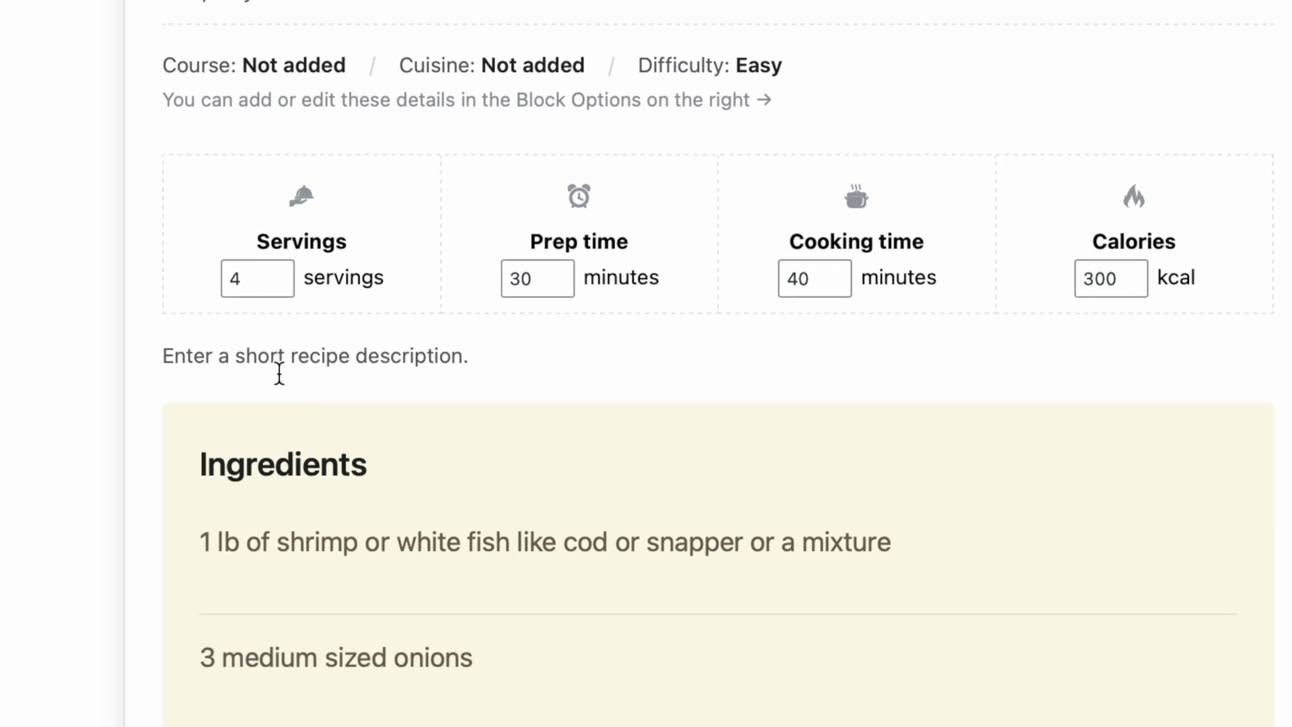
text(Do you love shrimp? Do you love coconut milk? This dish combines both in a mild and tasty dish popular in the state of Bahia in Brazil. It's the kind of food that you will find in at a little road side cafe over looking the ocean. Let's dive in and get started.)
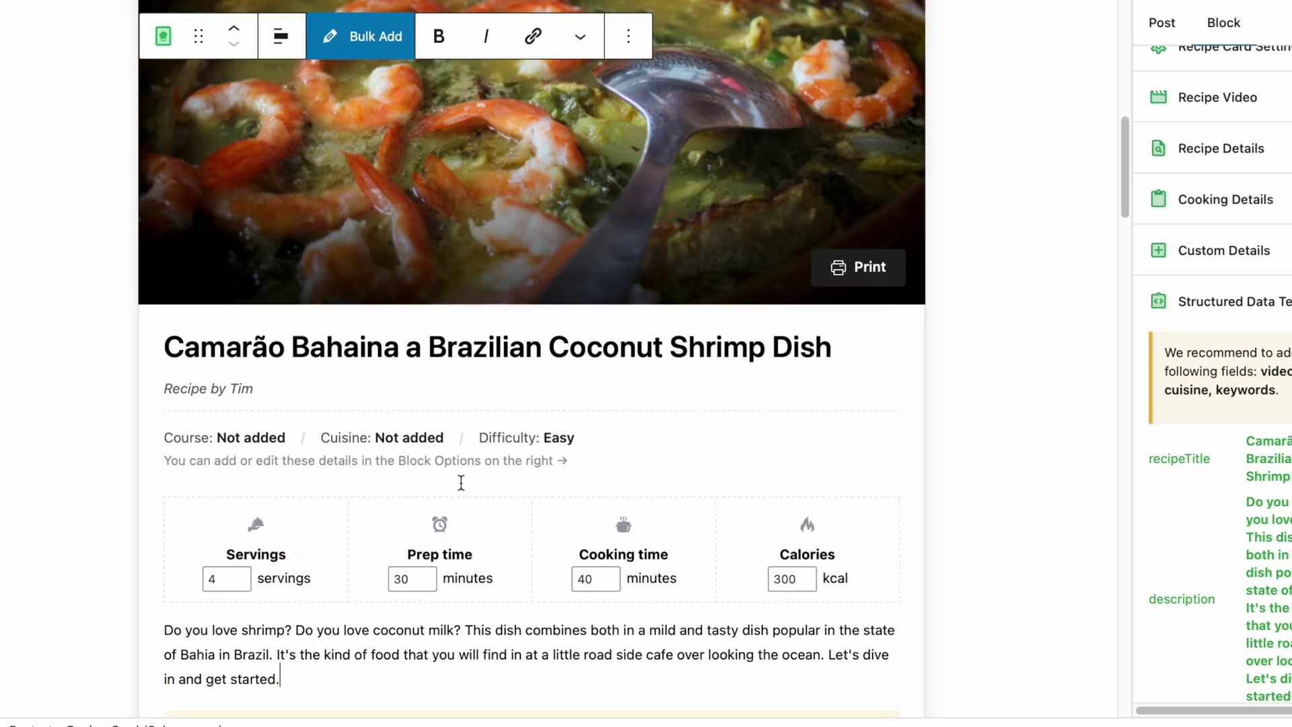
Step: Open a preview of the shrimp recipe post in a new tab
scroll(447, 482, up, 6)
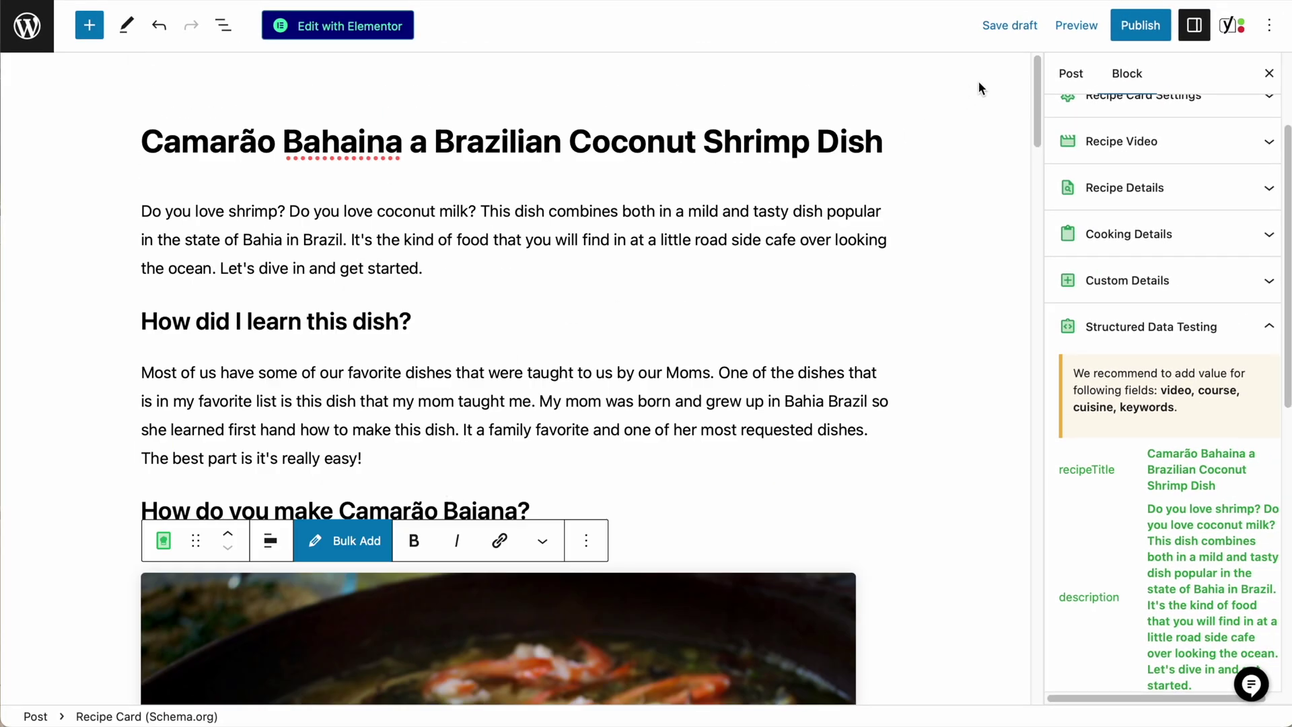
click(1075, 27)
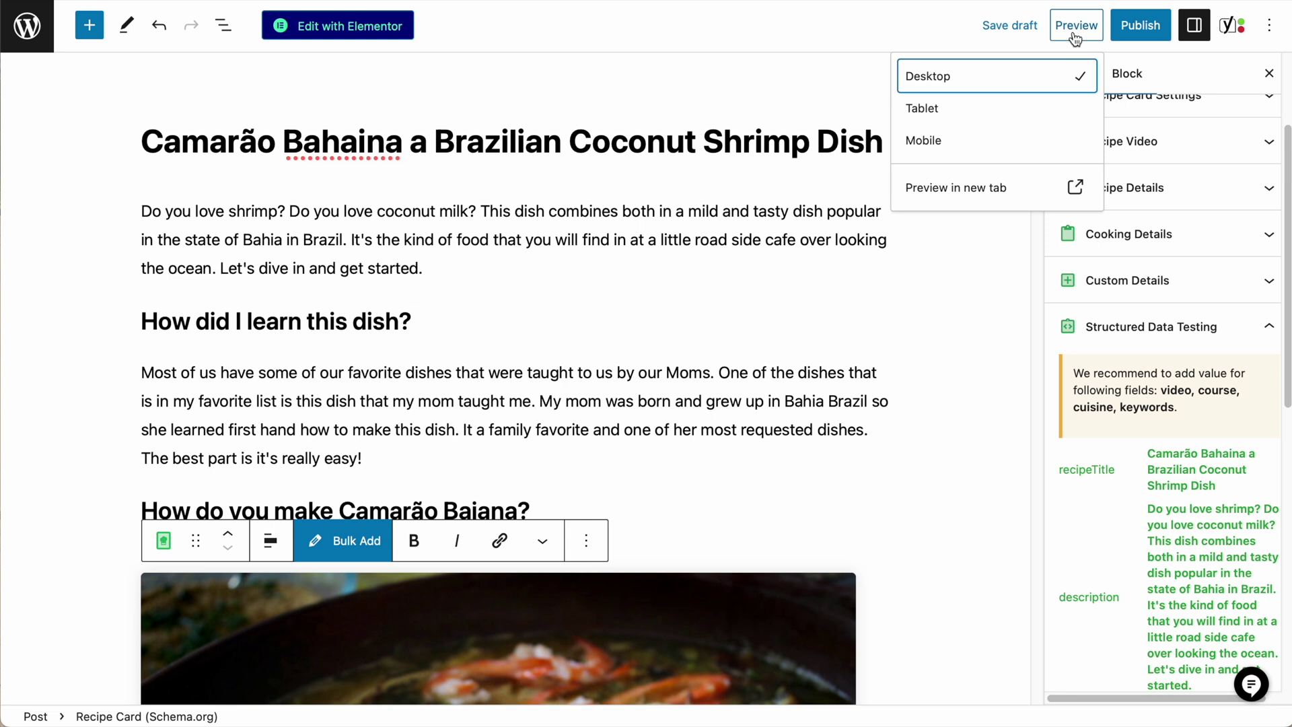
click(972, 186)
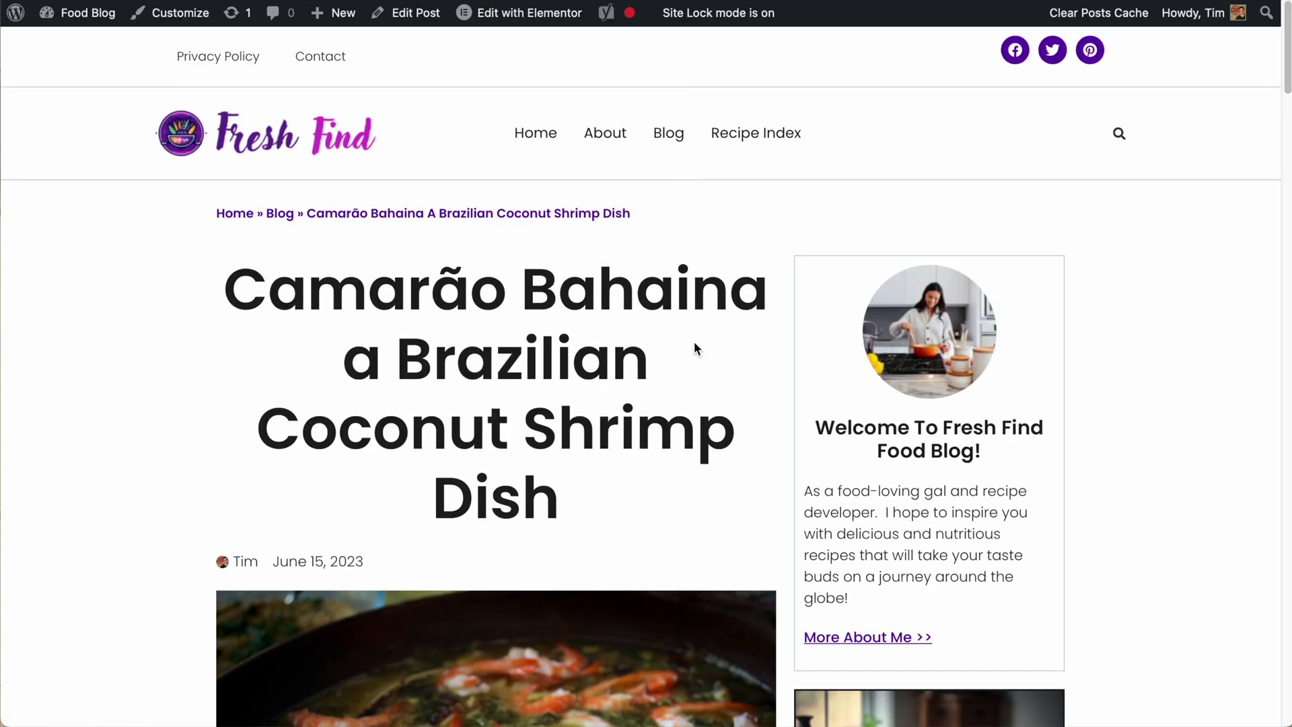
Step: Examine the previewed post's introduction, headings and recipe card, and return to the post editor
scroll(695, 348, down, 4)
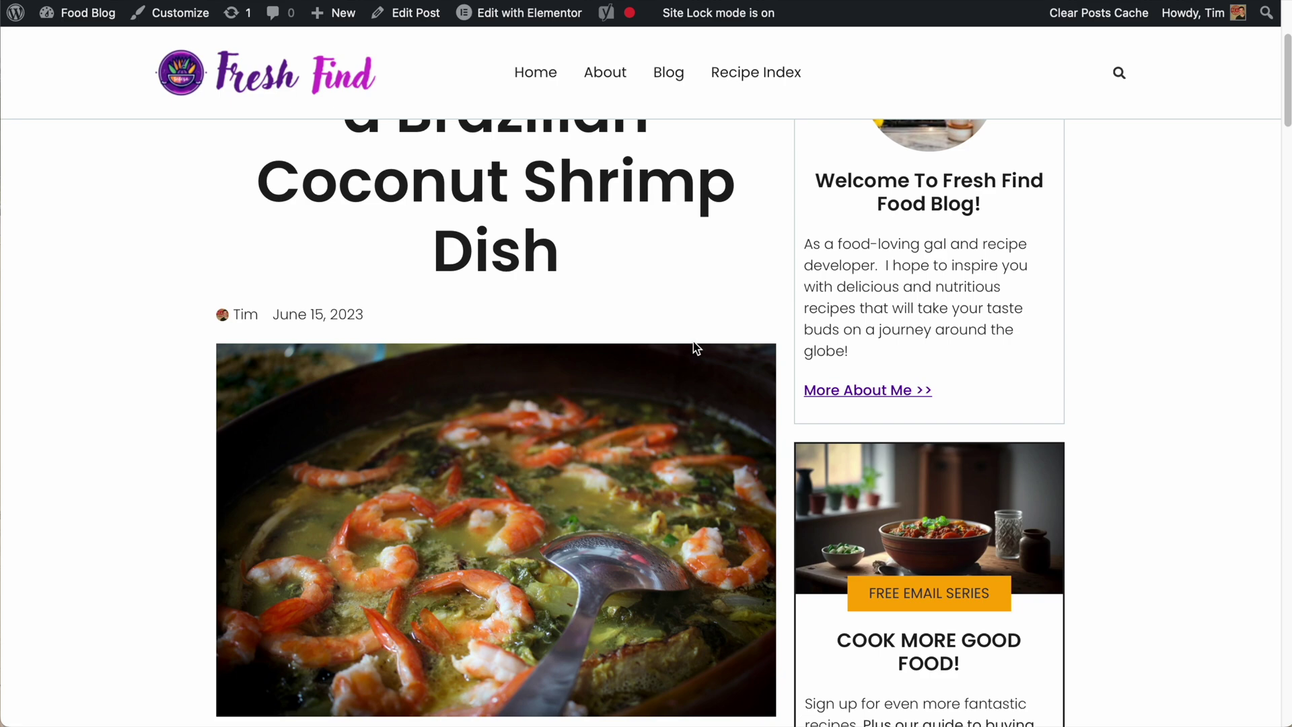
scroll(693, 341, down, 8)
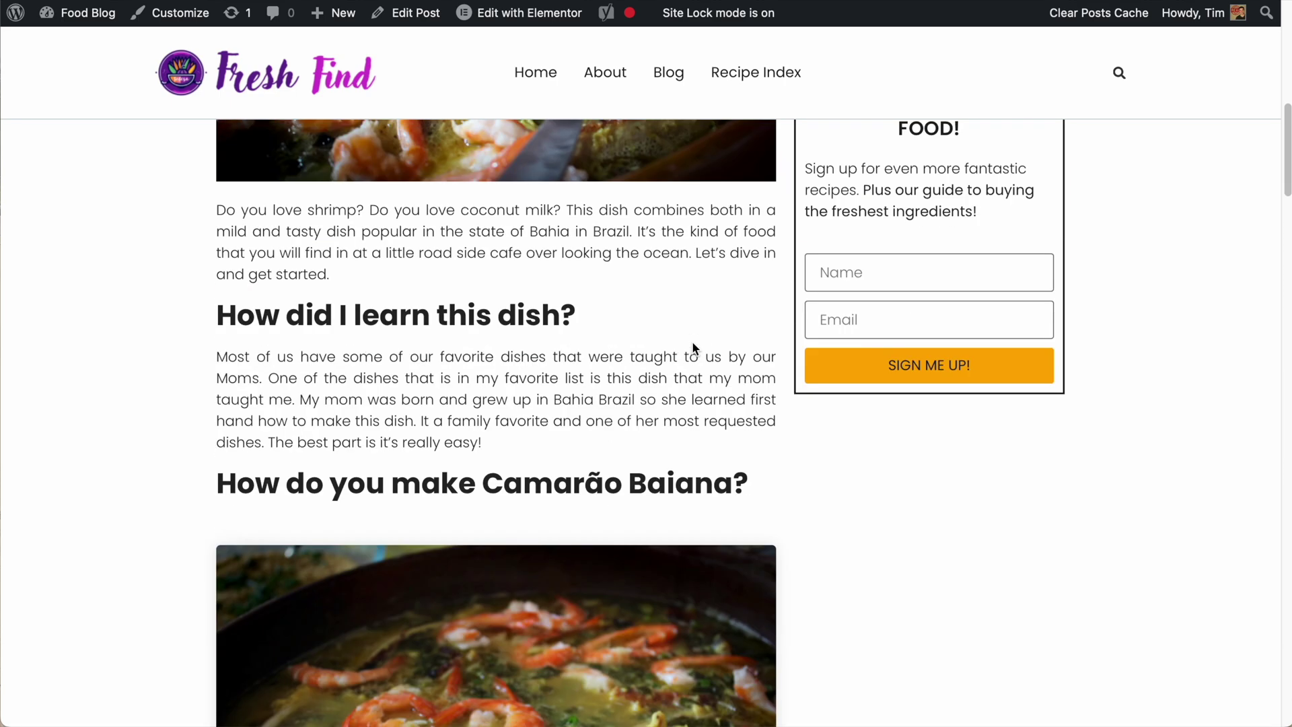
scroll(692, 340, up, 4)
scroll(691, 349, down, 8)
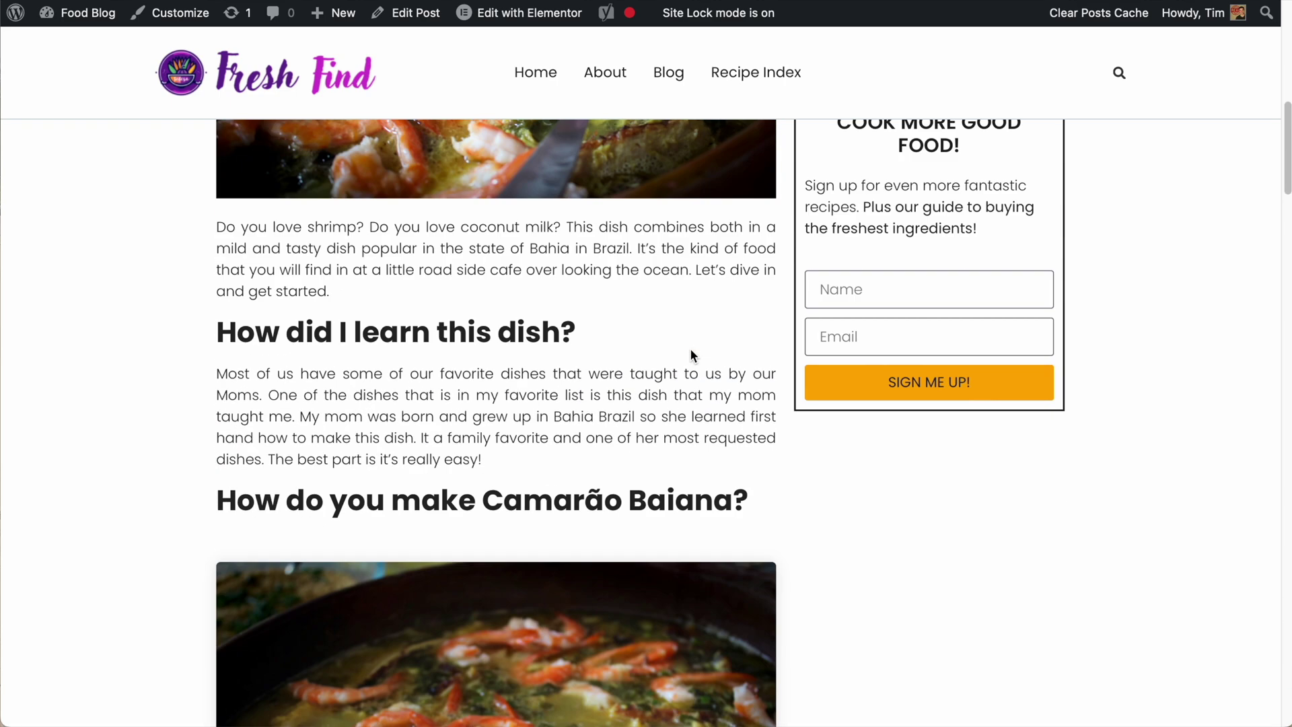
scroll(691, 349, down, 5)
scroll(689, 350, up, 4)
scroll(683, 357, down, 3)
scroll(684, 357, down, 8)
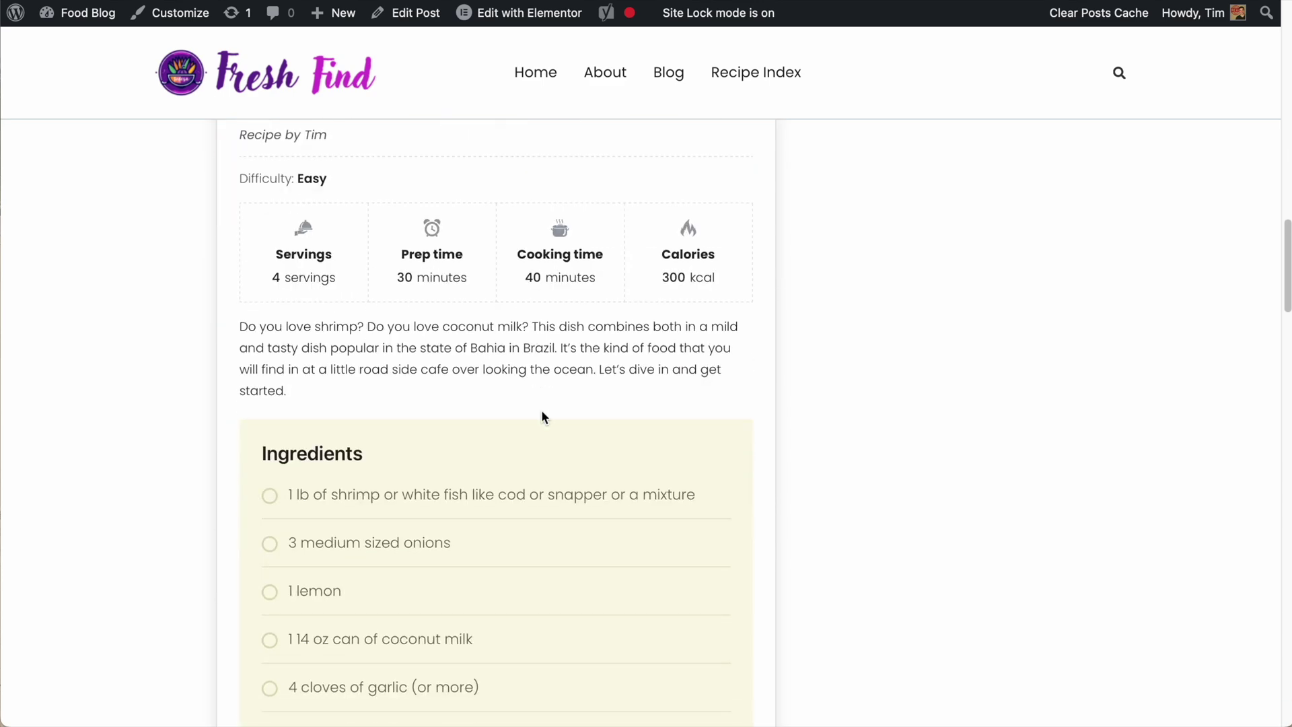
scroll(543, 418, down, 12)
scroll(567, 461, up, 9)
scroll(567, 461, up, 15)
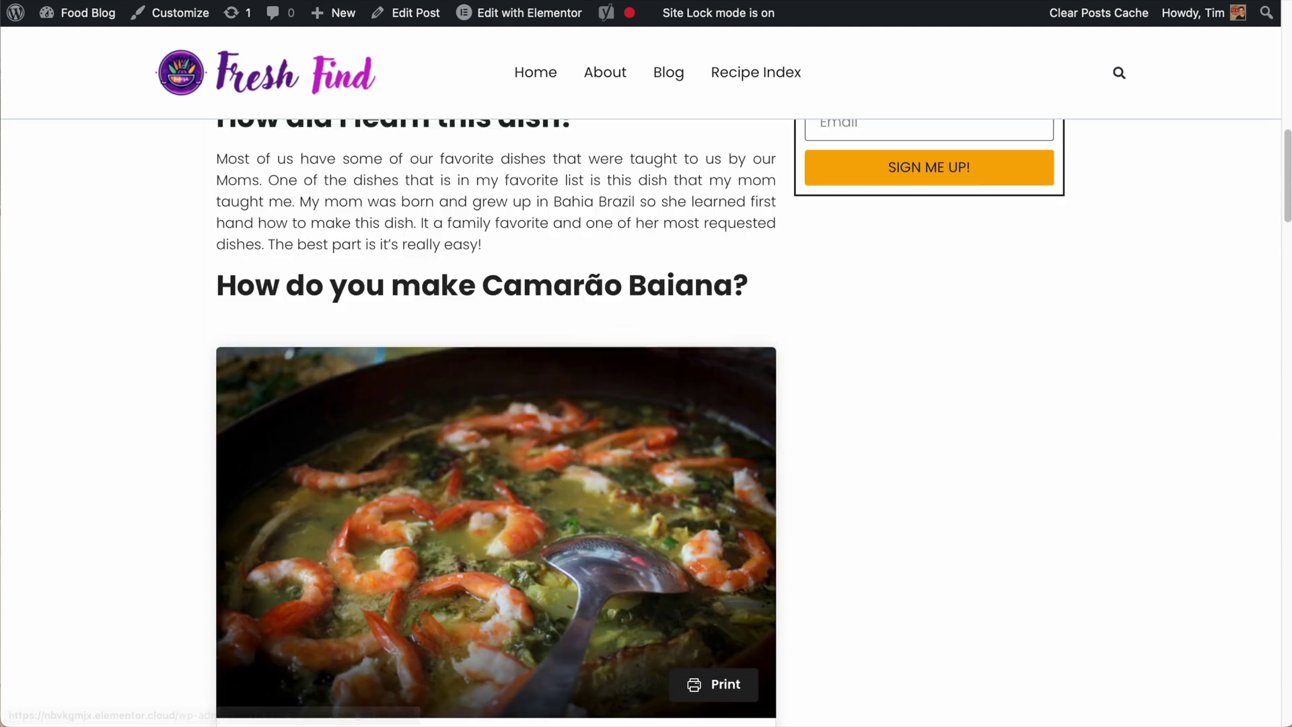
click(291, 0)
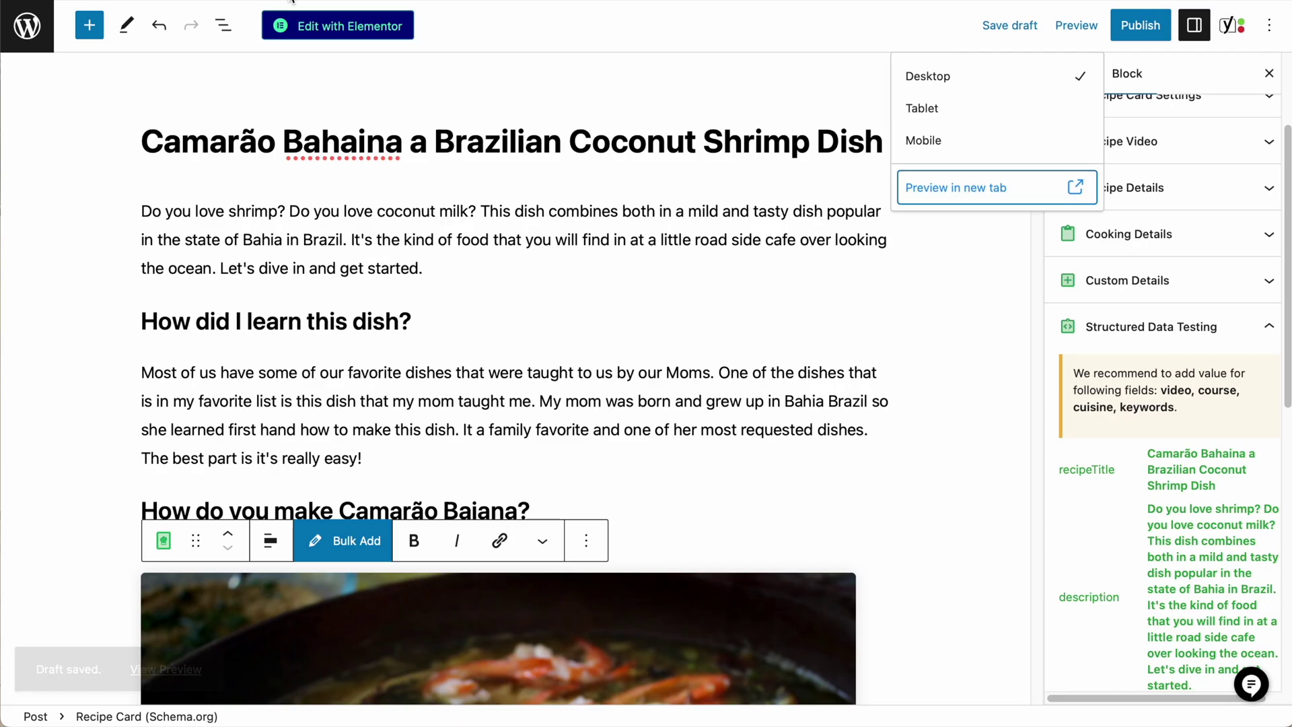
Step: Insert a Jump To Recipe block directly below the post's introductory paragraph
click(991, 459)
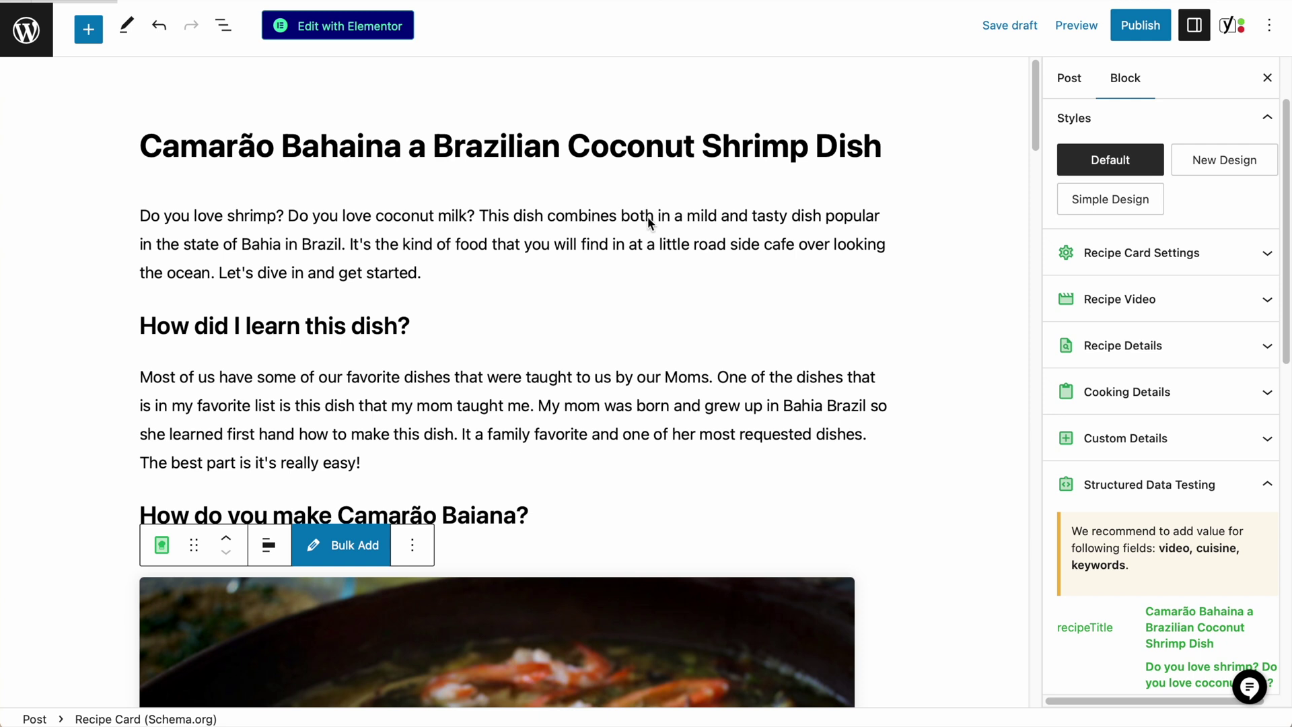
click(612, 228)
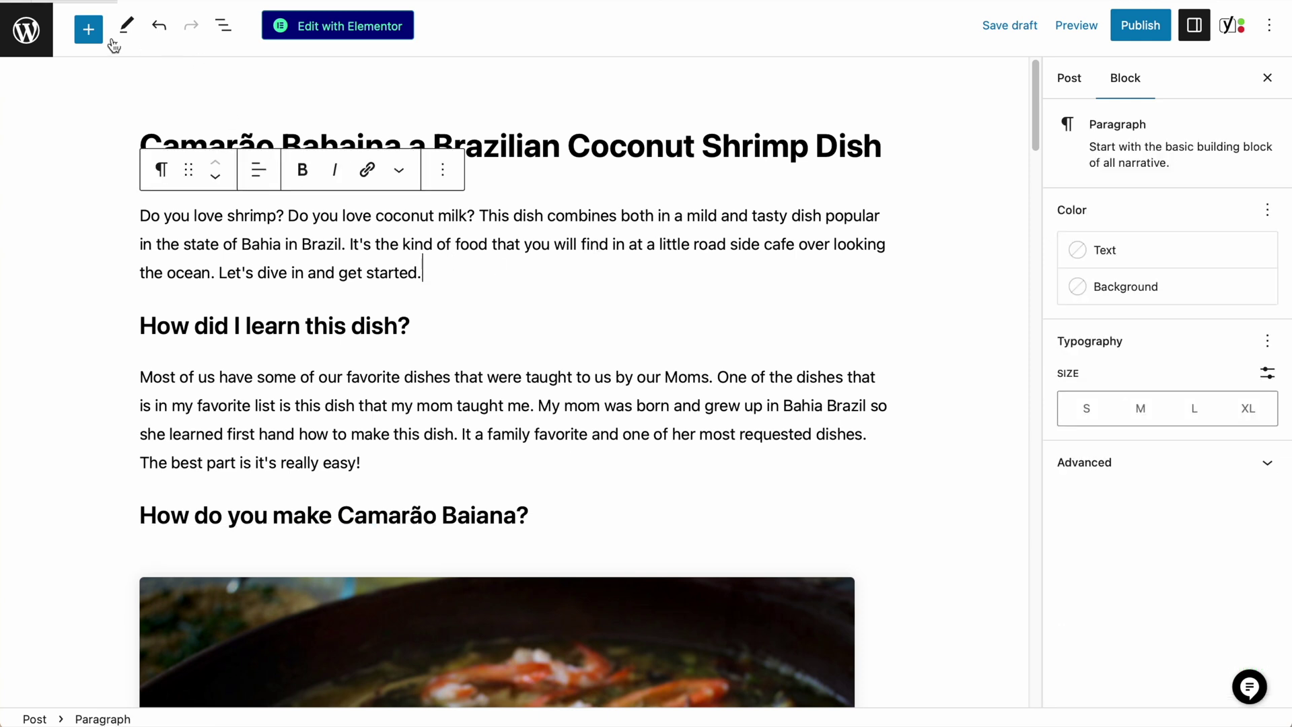
click(90, 37)
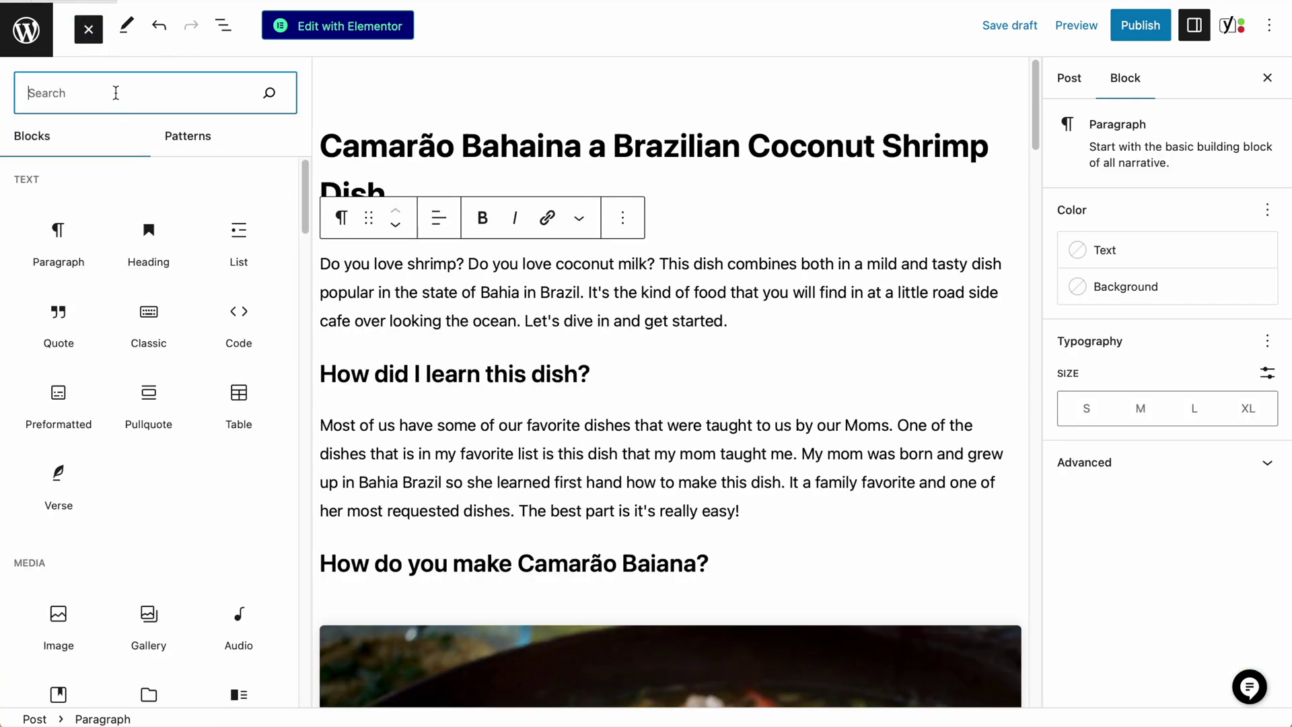
text(jum)
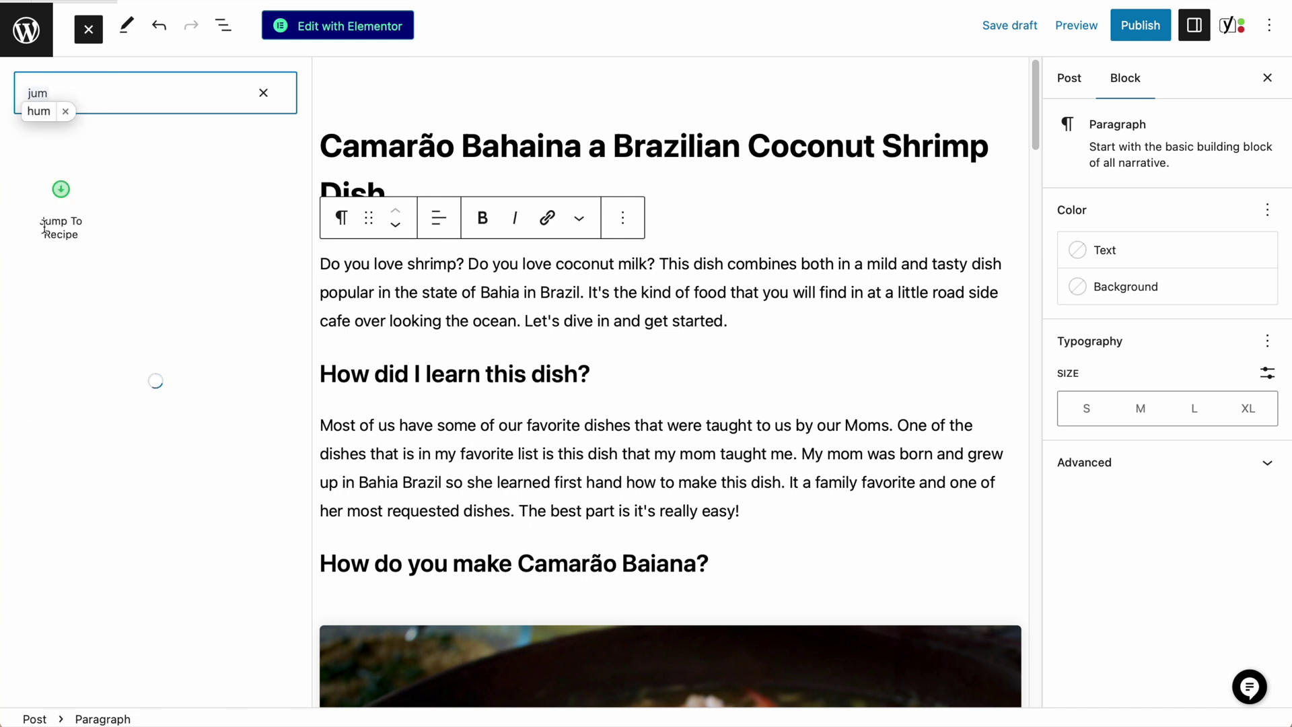
click(58, 191)
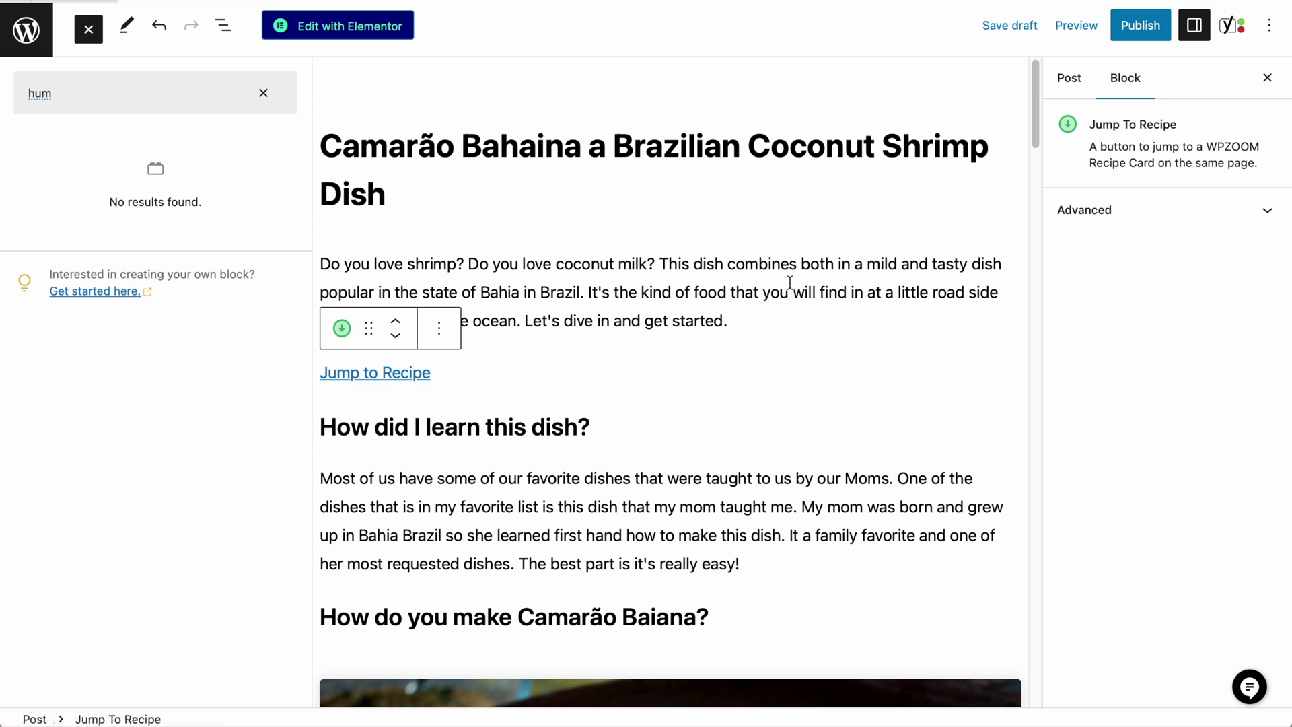
click(669, 418)
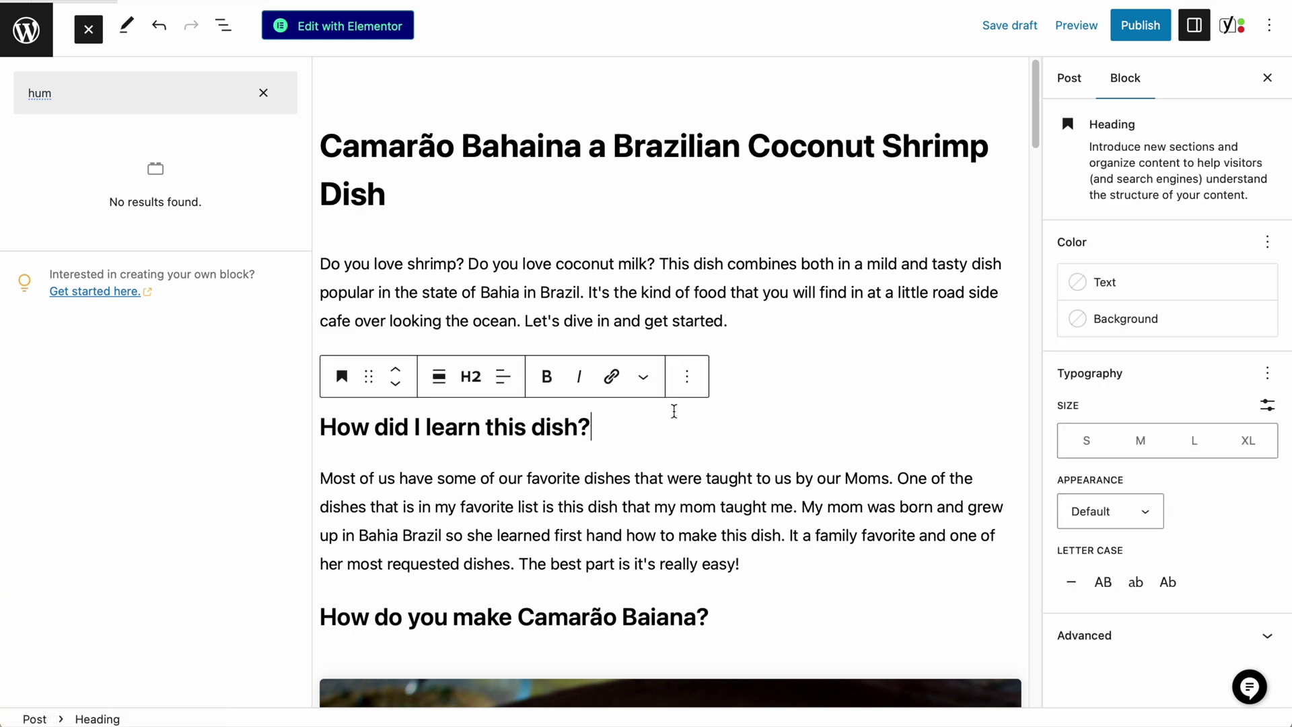
click(996, 398)
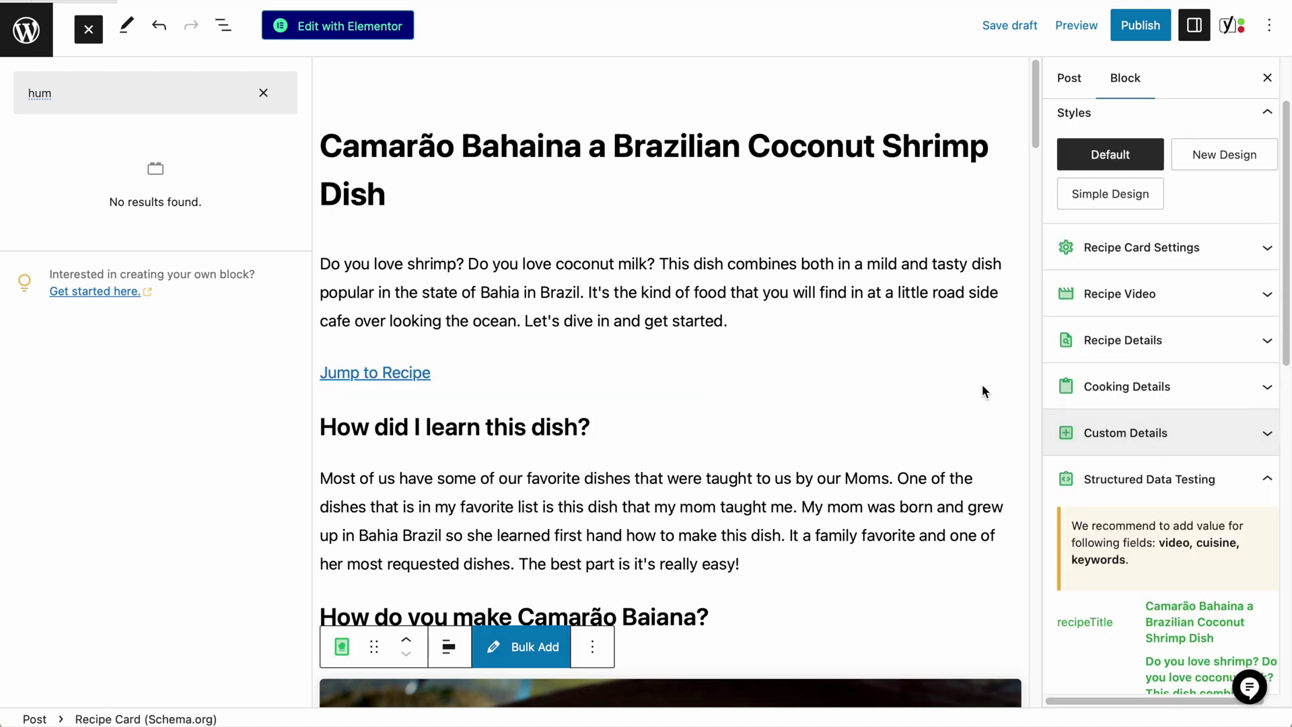
key(Escape)
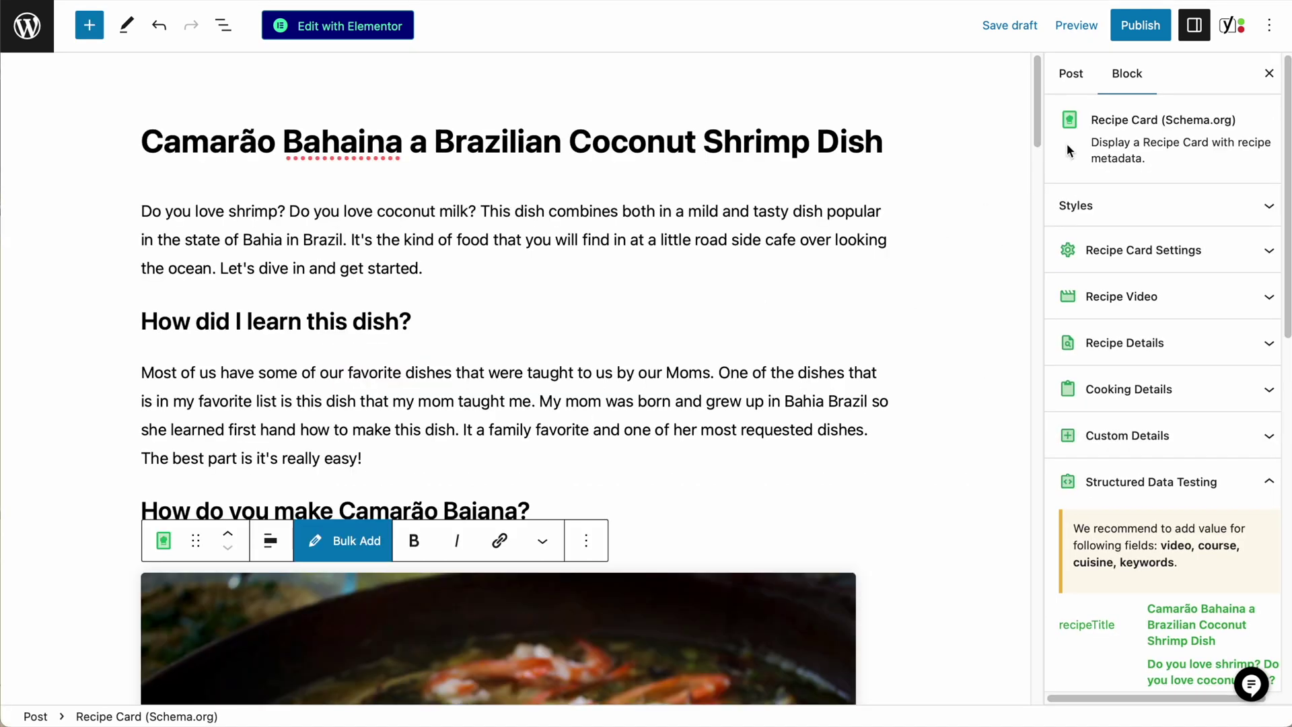
Step: Open the pre-publish checks and view the post's publishing date and time options
click(1139, 35)
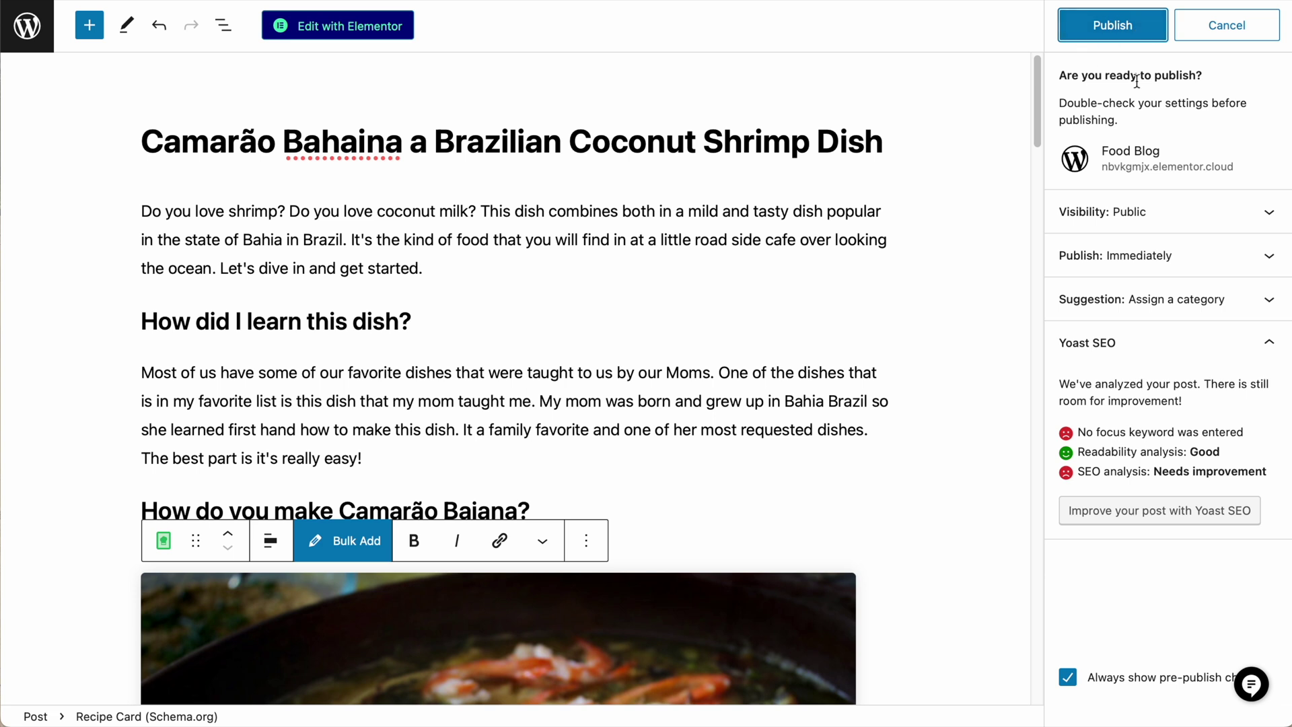
click(1203, 264)
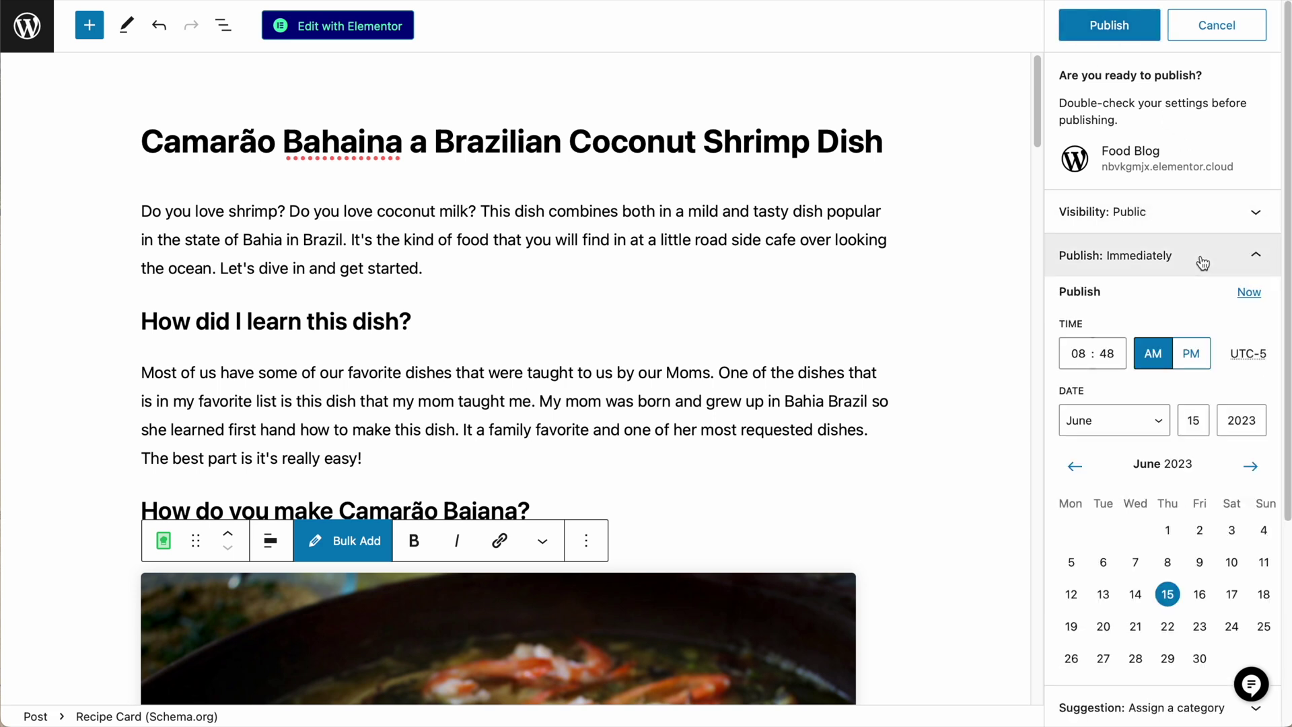
click(1203, 264)
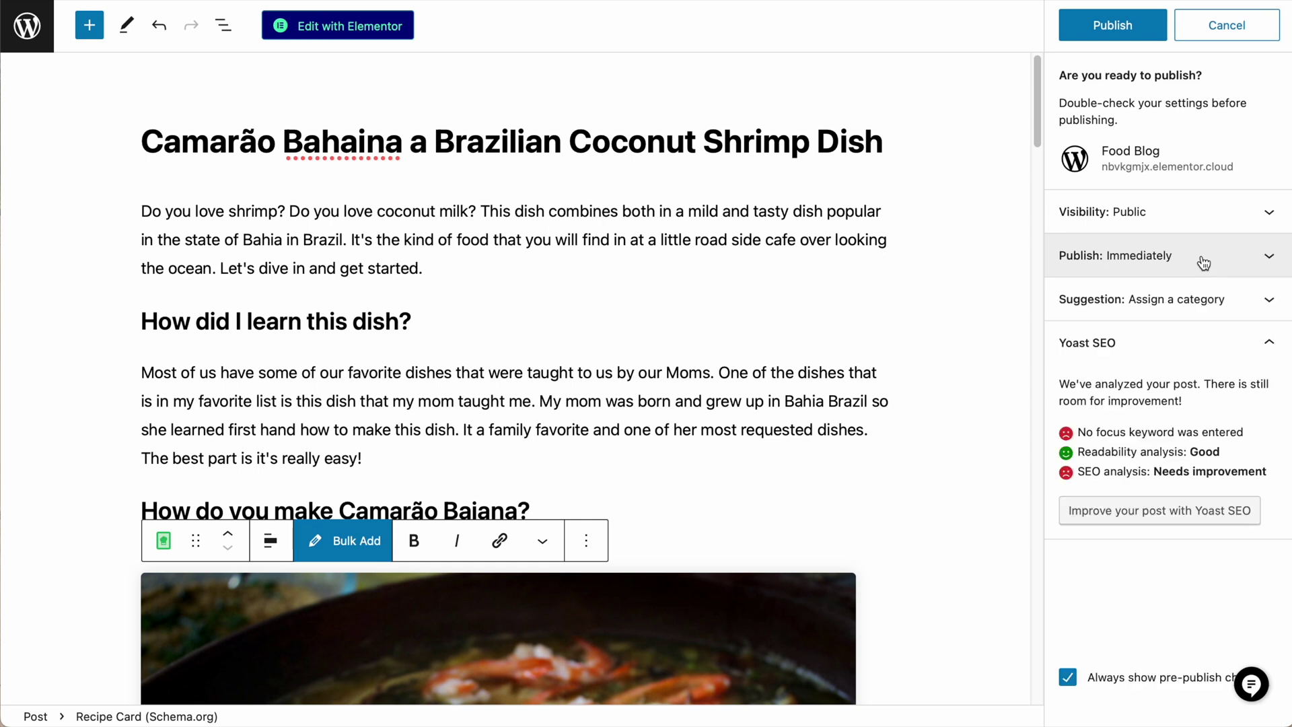
Step: Assign the post to the Fast Dinners category in the pre-publish checks
click(1212, 300)
scroll(1097, 525, down, 2)
scroll(1067, 527, up, 2)
click(1068, 476)
scroll(1170, 512, down, 1)
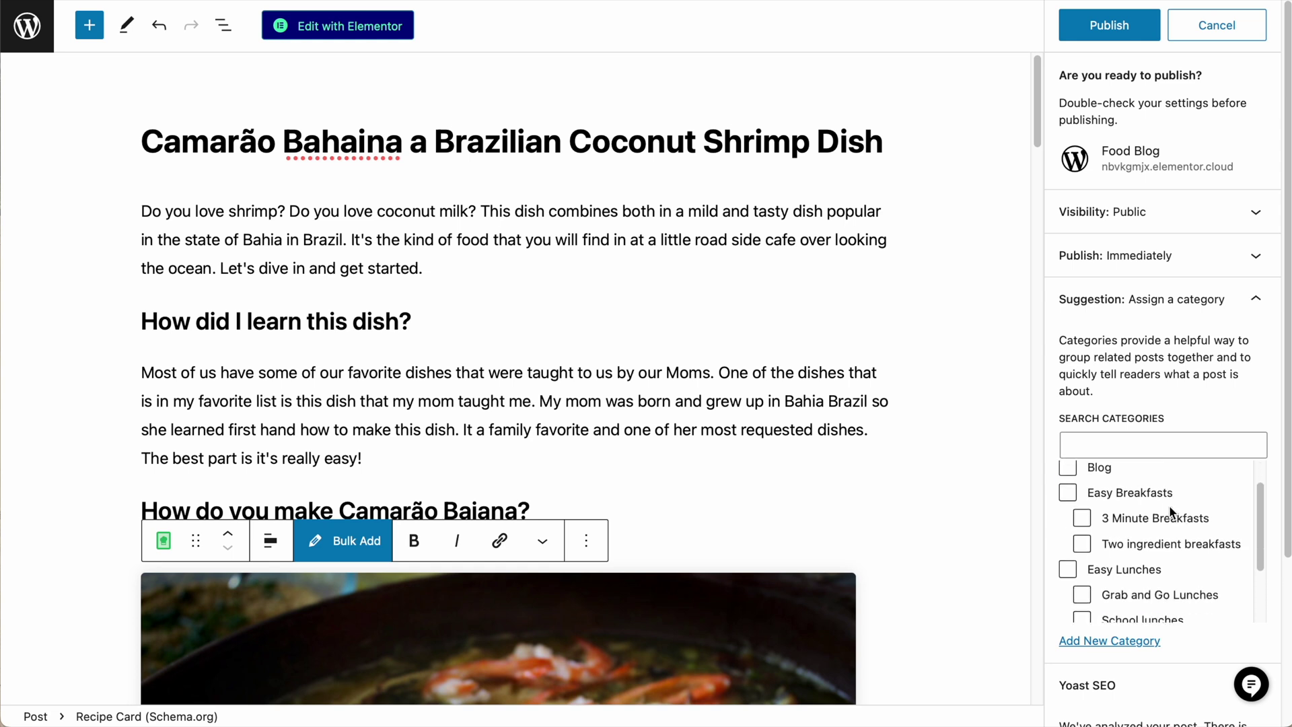
scroll(1208, 529, down, 2)
scroll(1207, 531, down, 3)
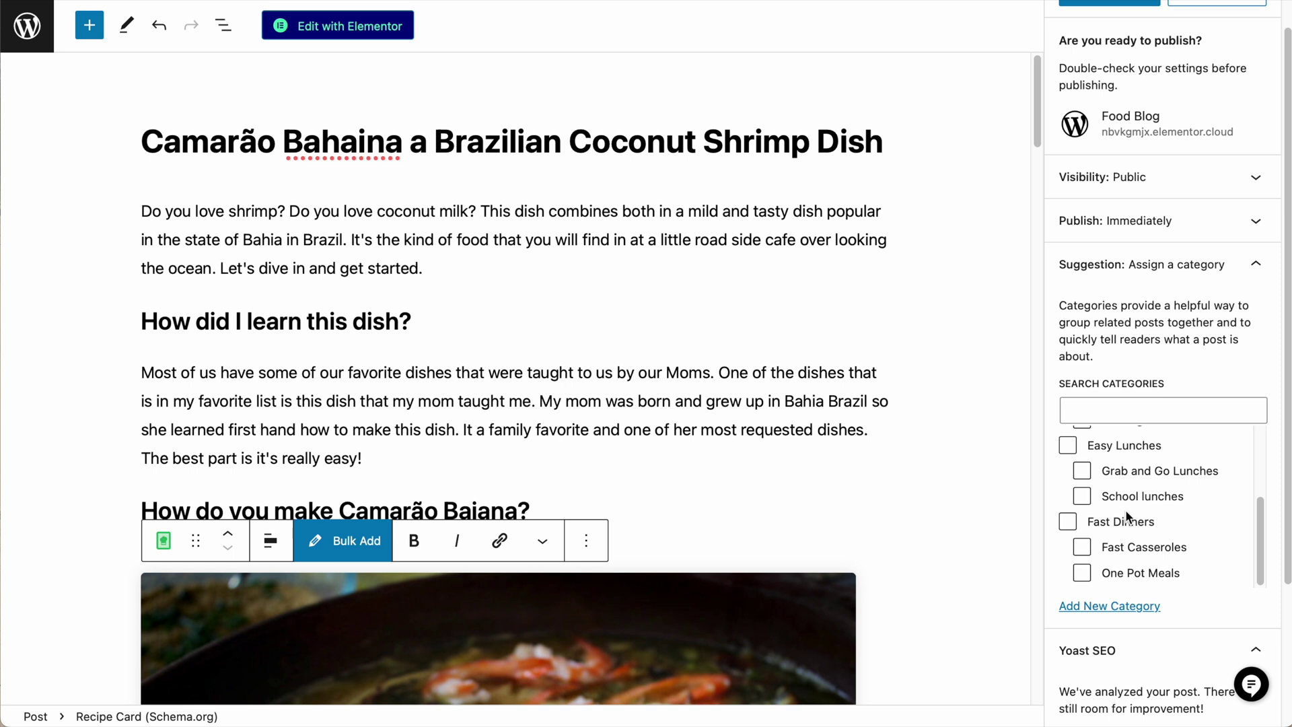
click(1070, 524)
scroll(1185, 523, up, 1)
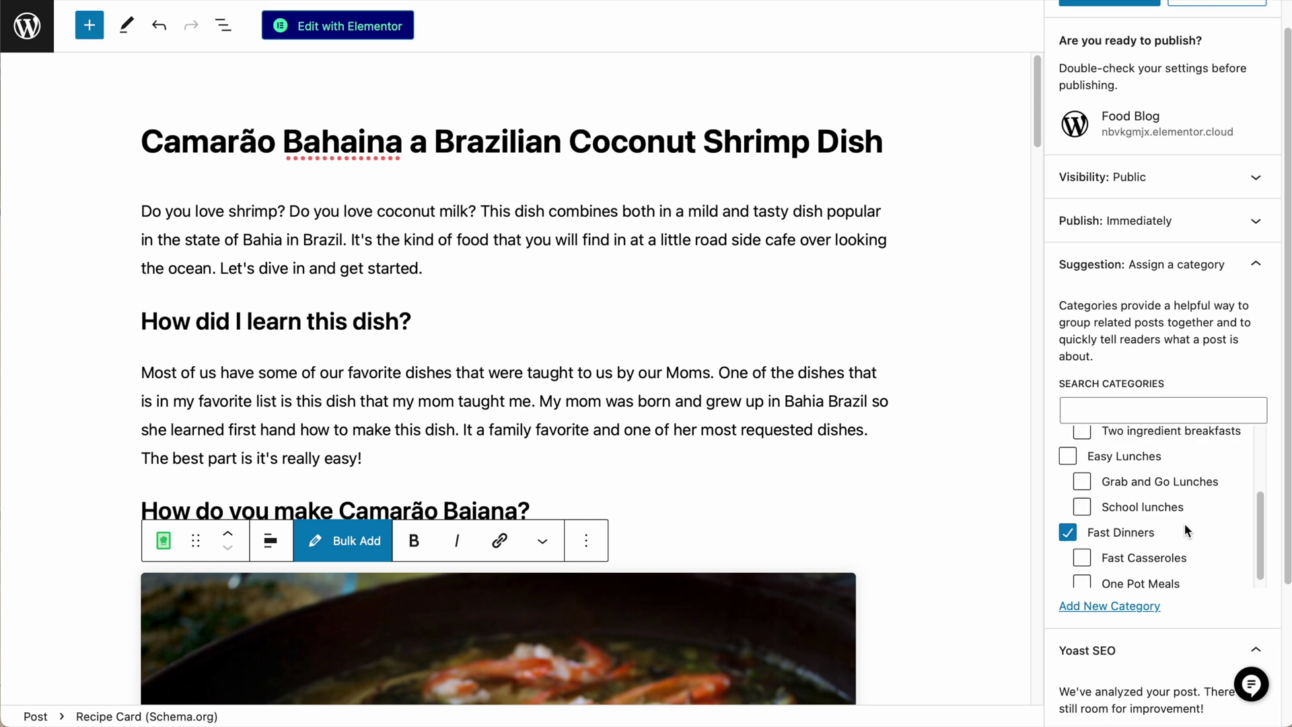
Step: Review the remaining pre-publish checks, publish the post immediately and copy its post address
scroll(1185, 524, down, 2)
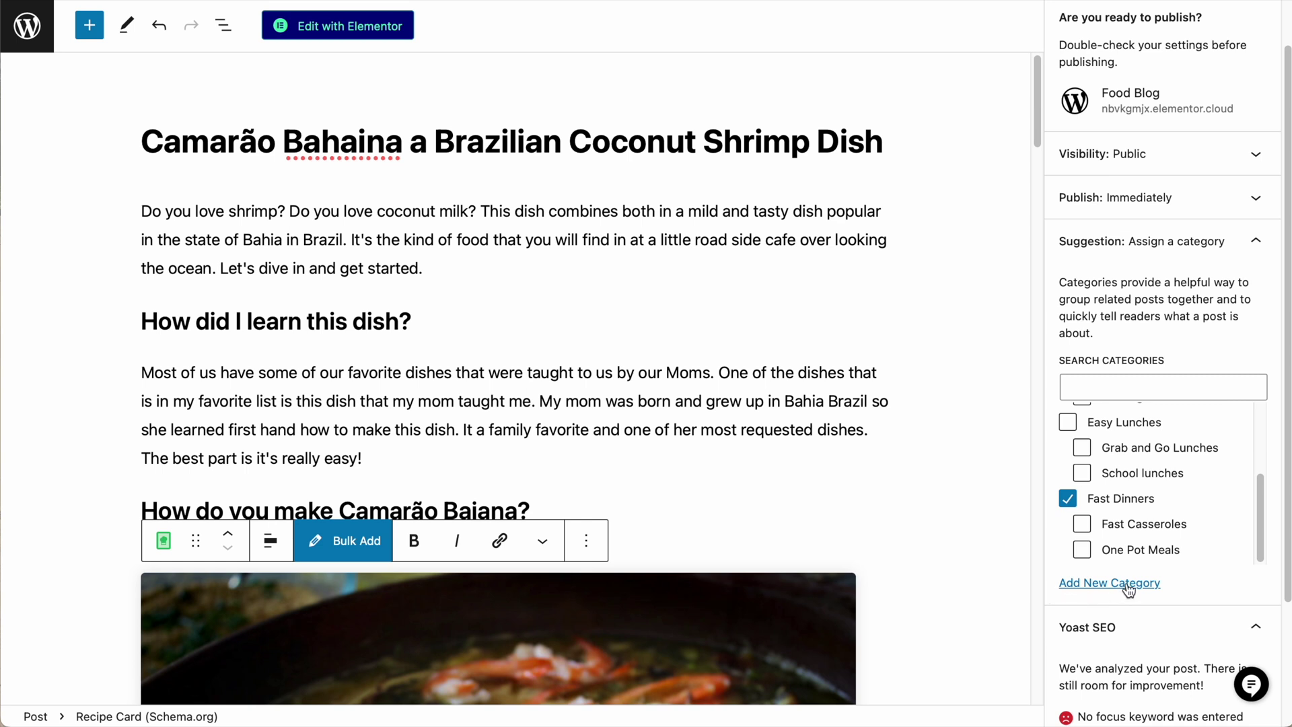
scroll(1190, 604, down, 2)
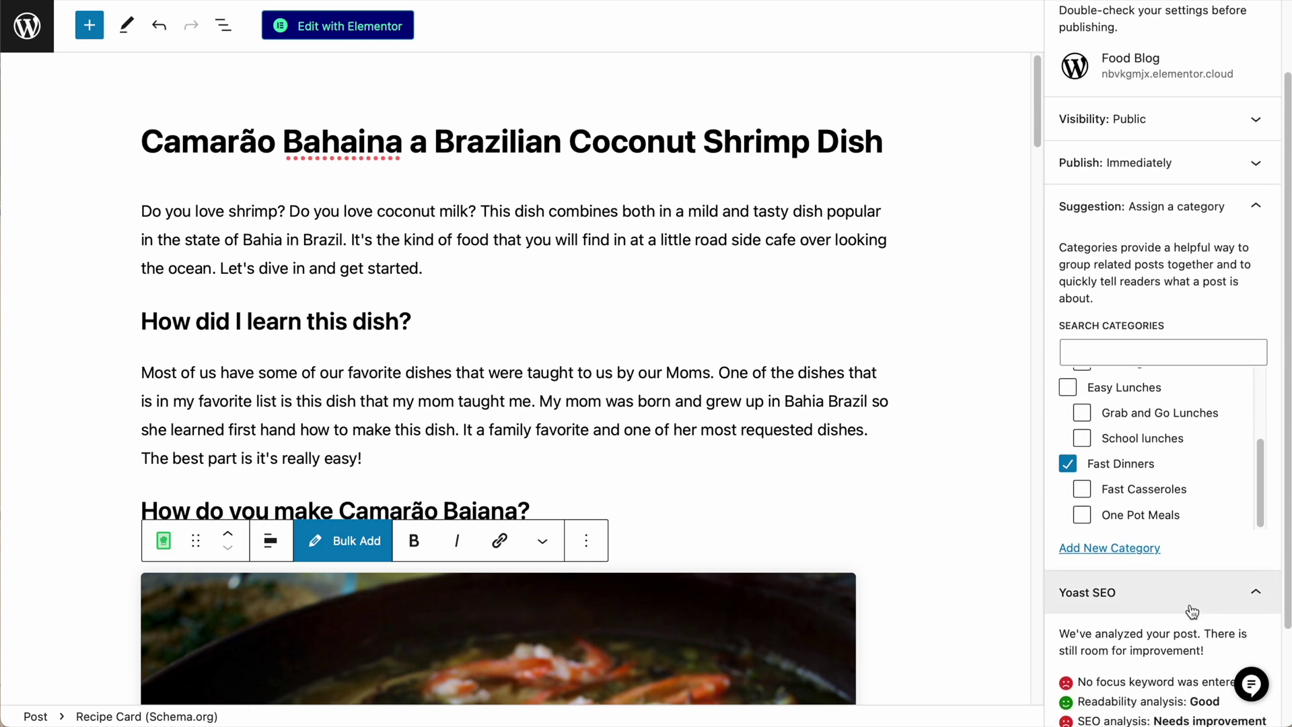
scroll(1190, 606, down, 3)
scroll(1190, 596, up, 6)
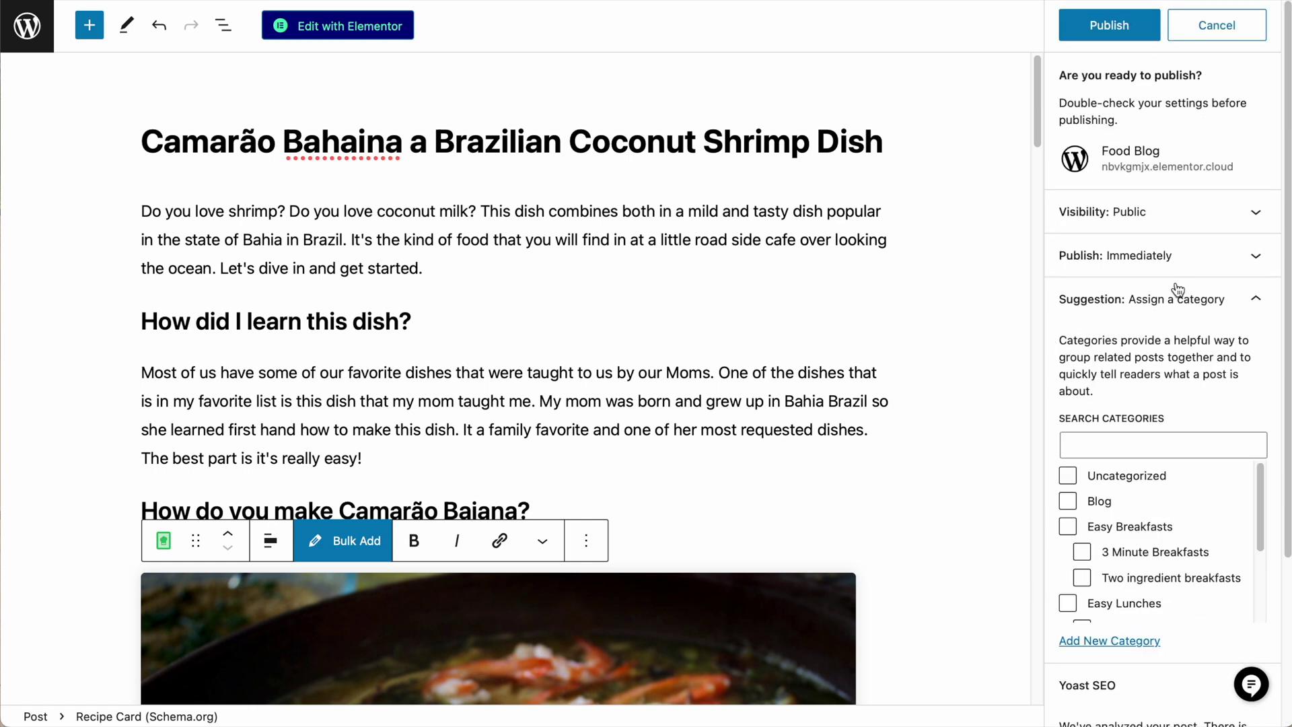
click(1112, 28)
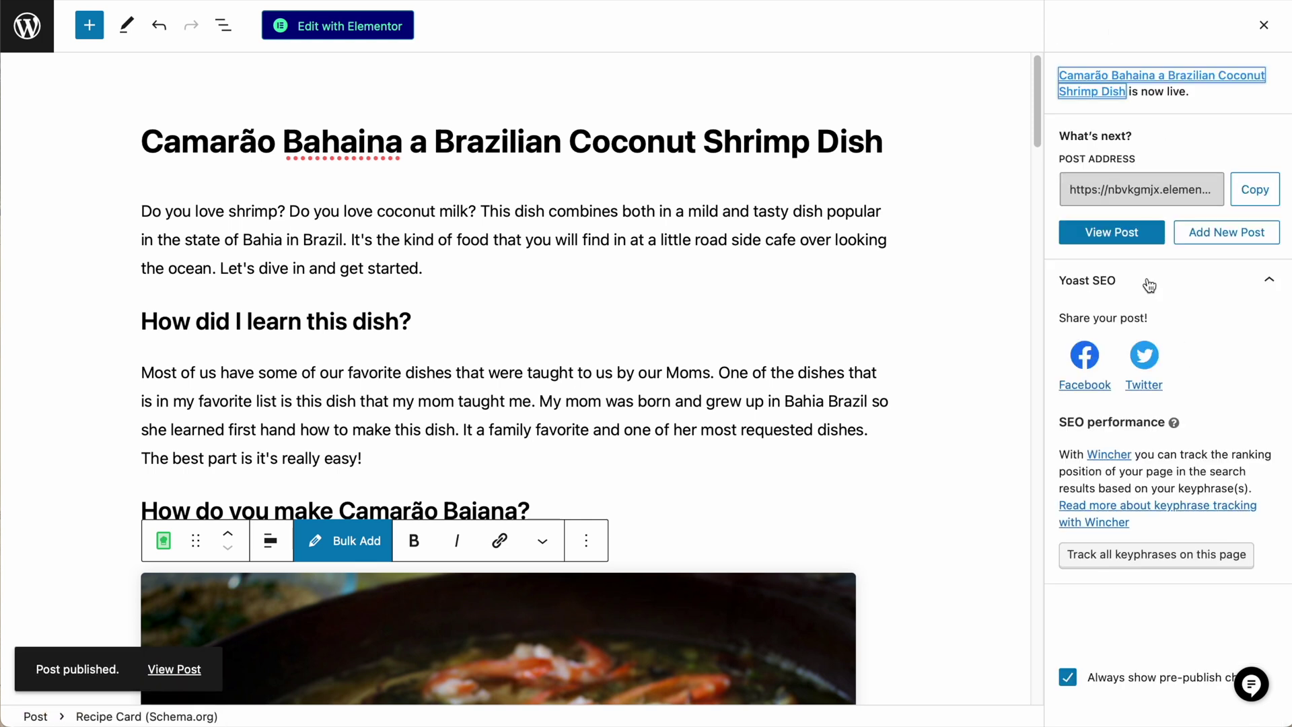
click(1124, 201)
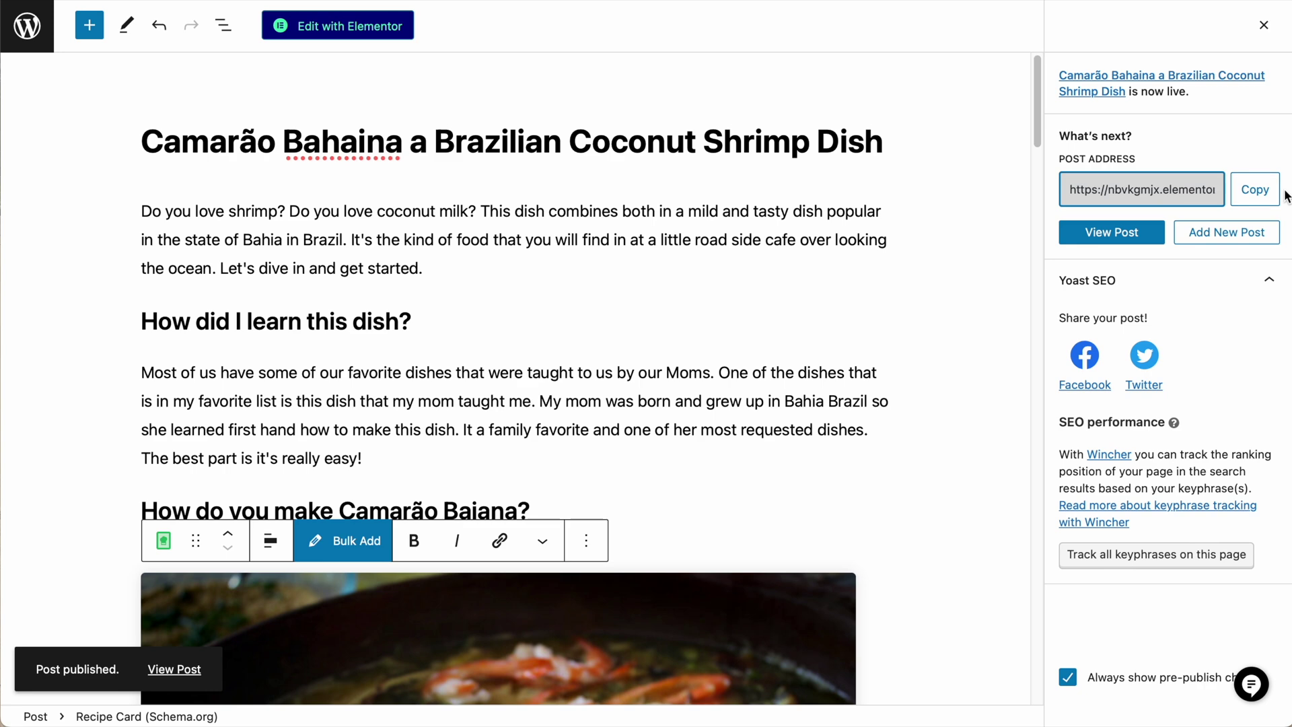
click(1249, 196)
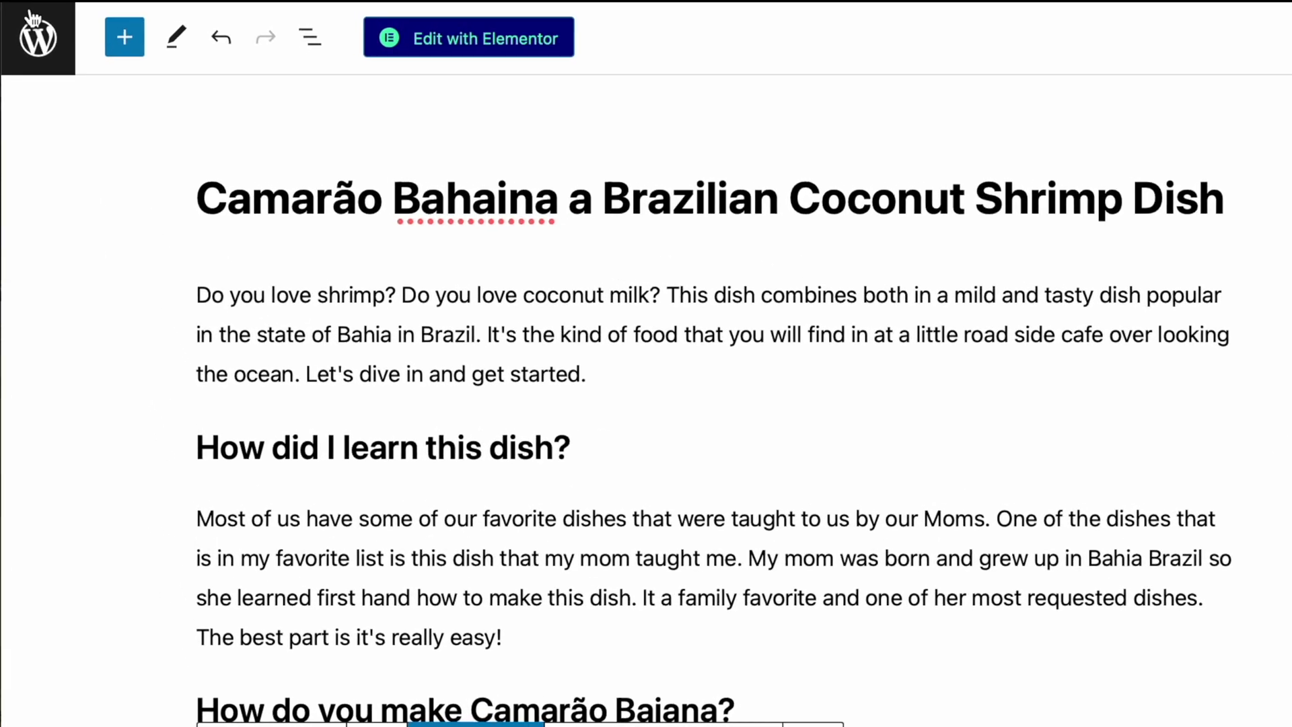
Step: Leave the post editor and visit the Food Blog site's homepage to view the published recipe post
click(35, 64)
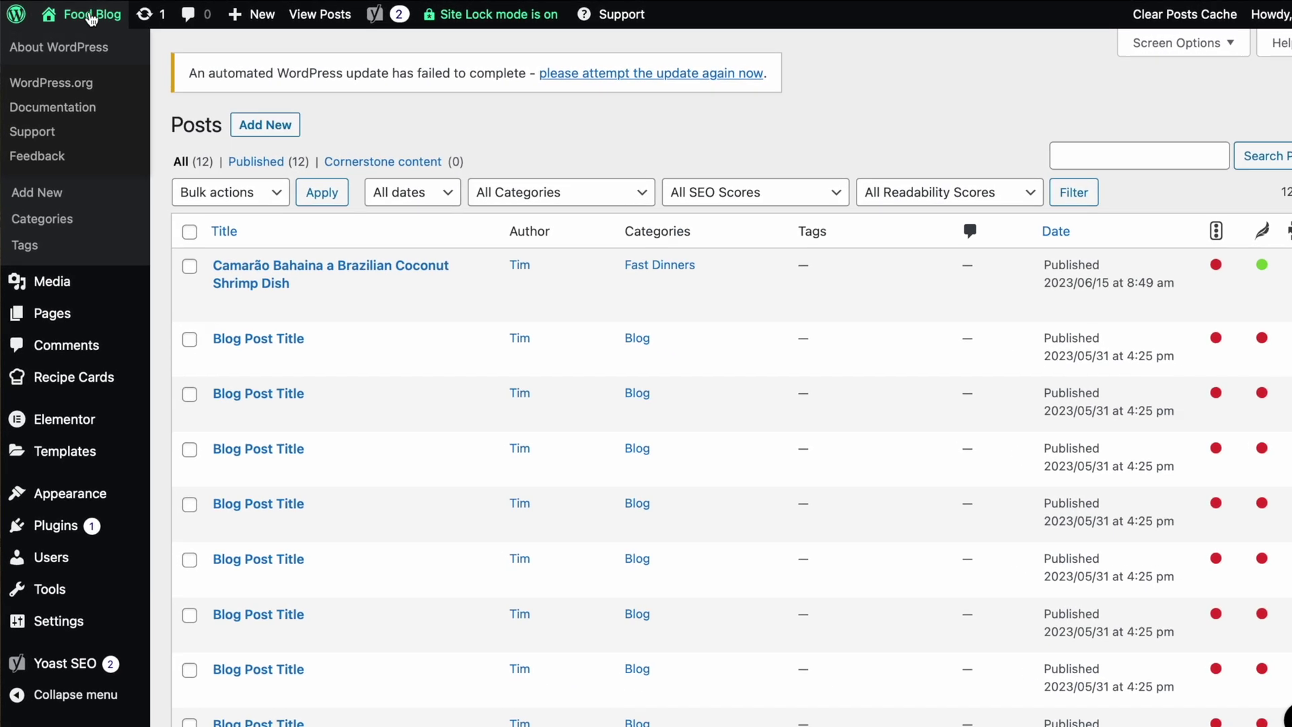
mouse_move(84, 17)
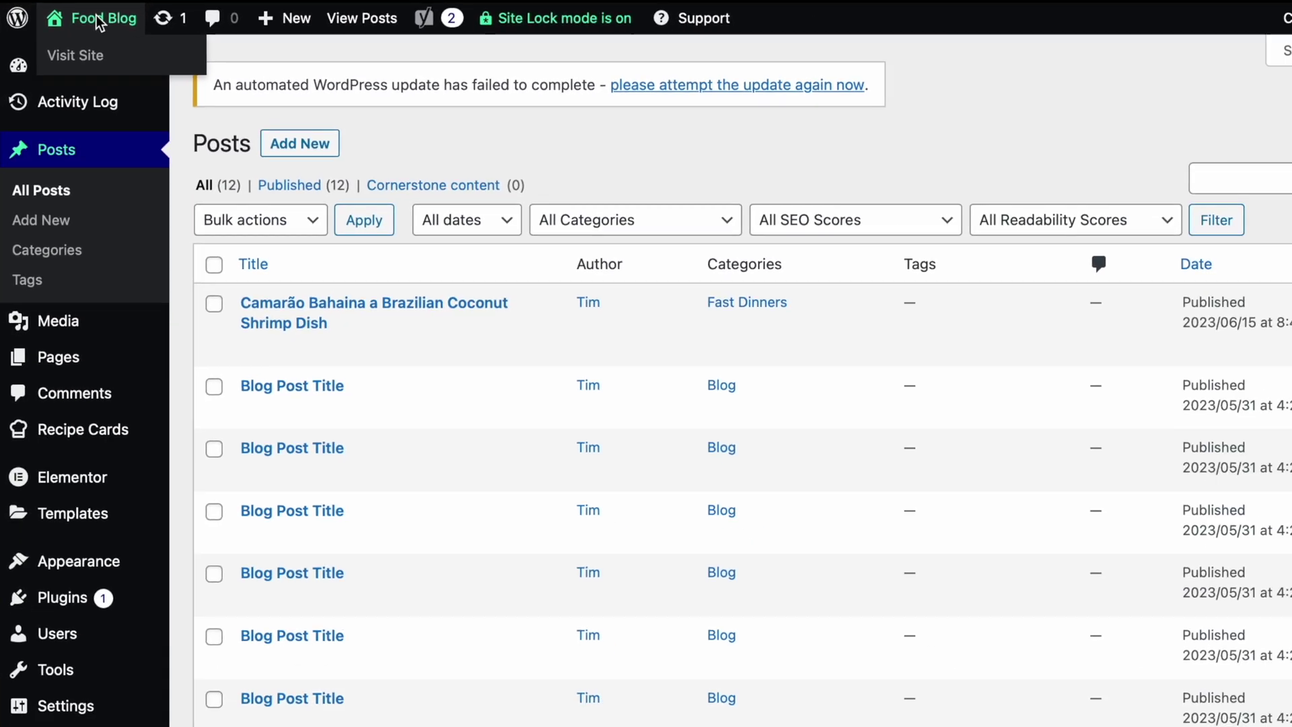
click(160, 47)
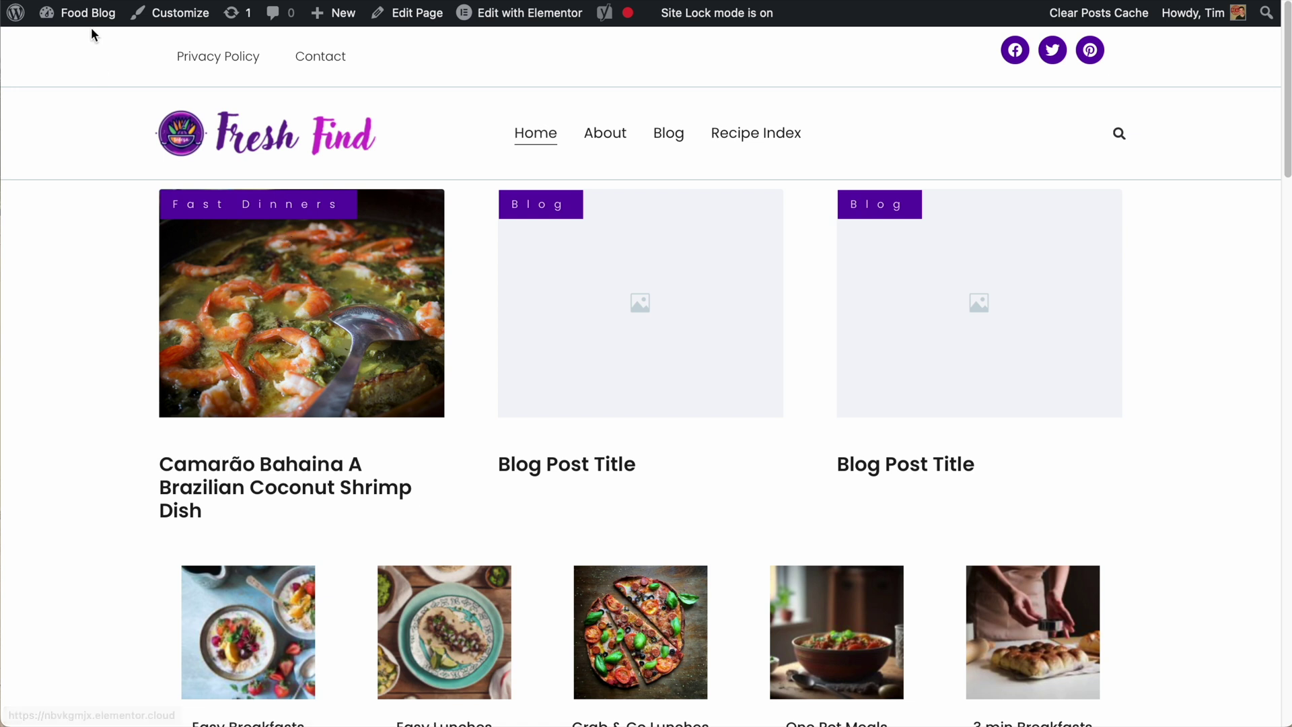
Step: In the dashboard's Reading settings, turn off discouraging search engines from indexing the site and save the changes
mouse_move(84, 15)
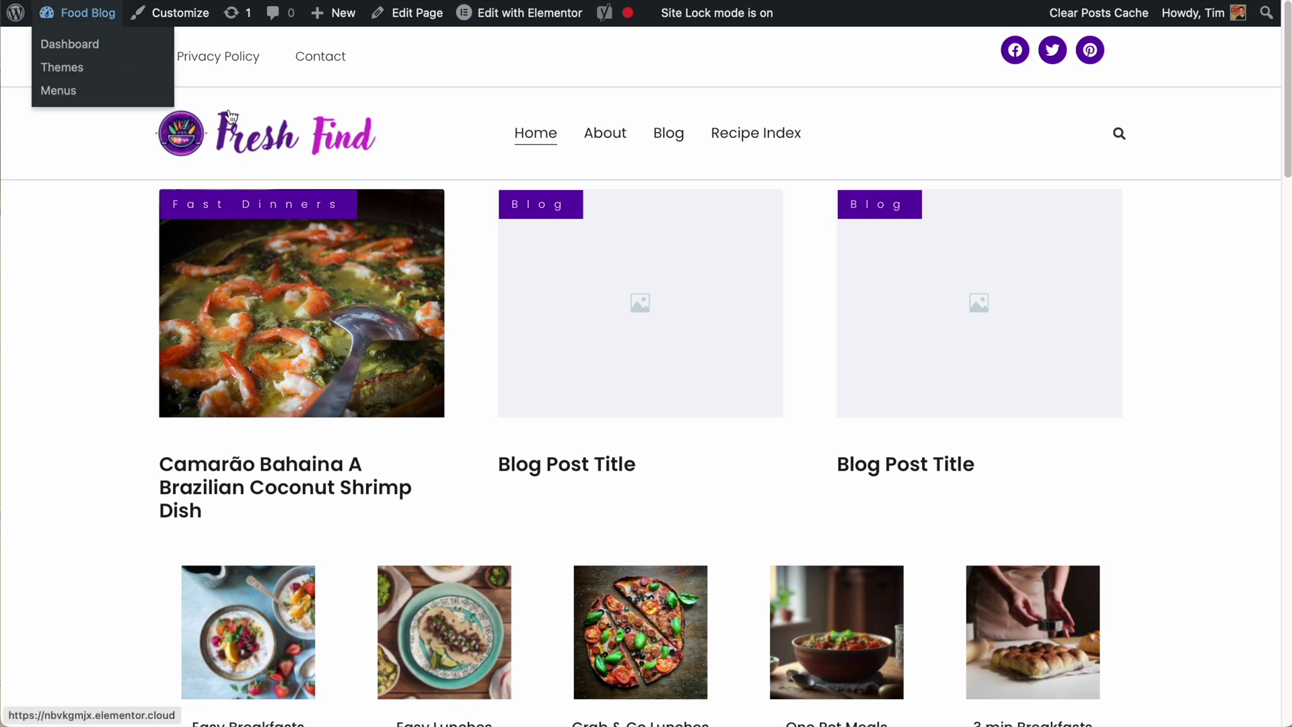
click(65, 47)
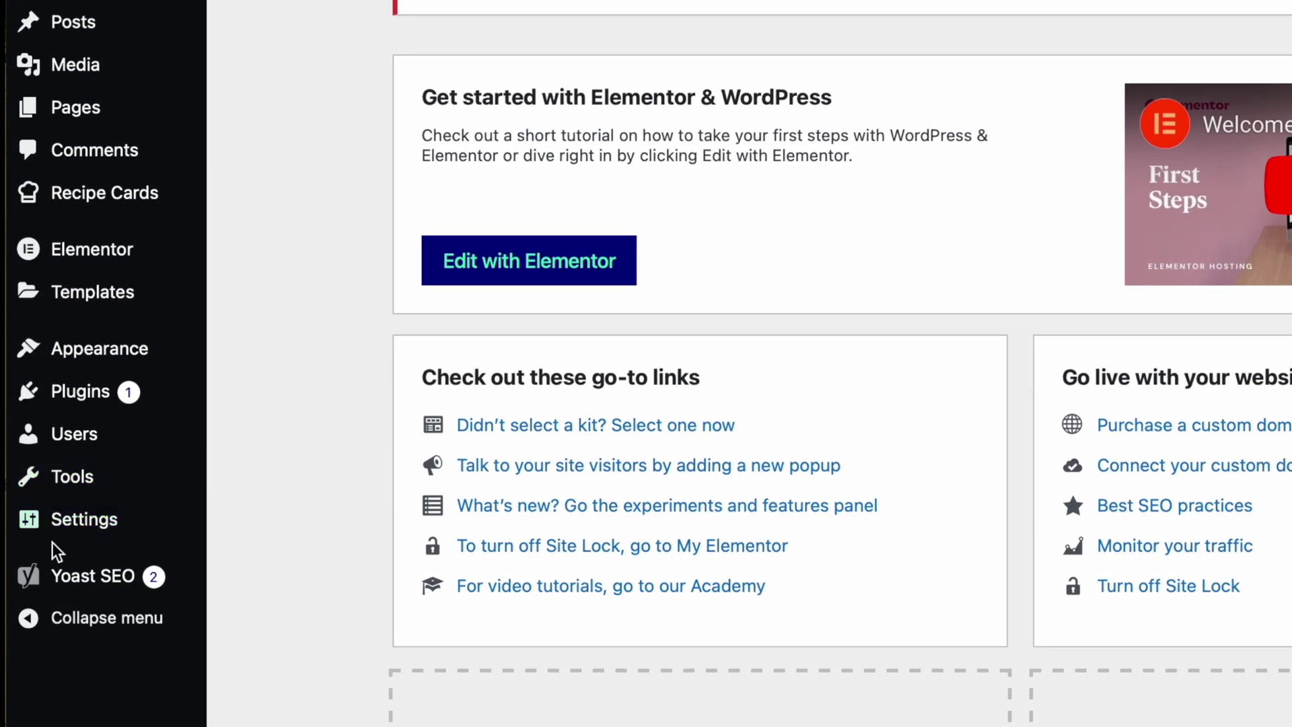
mouse_move(121, 538)
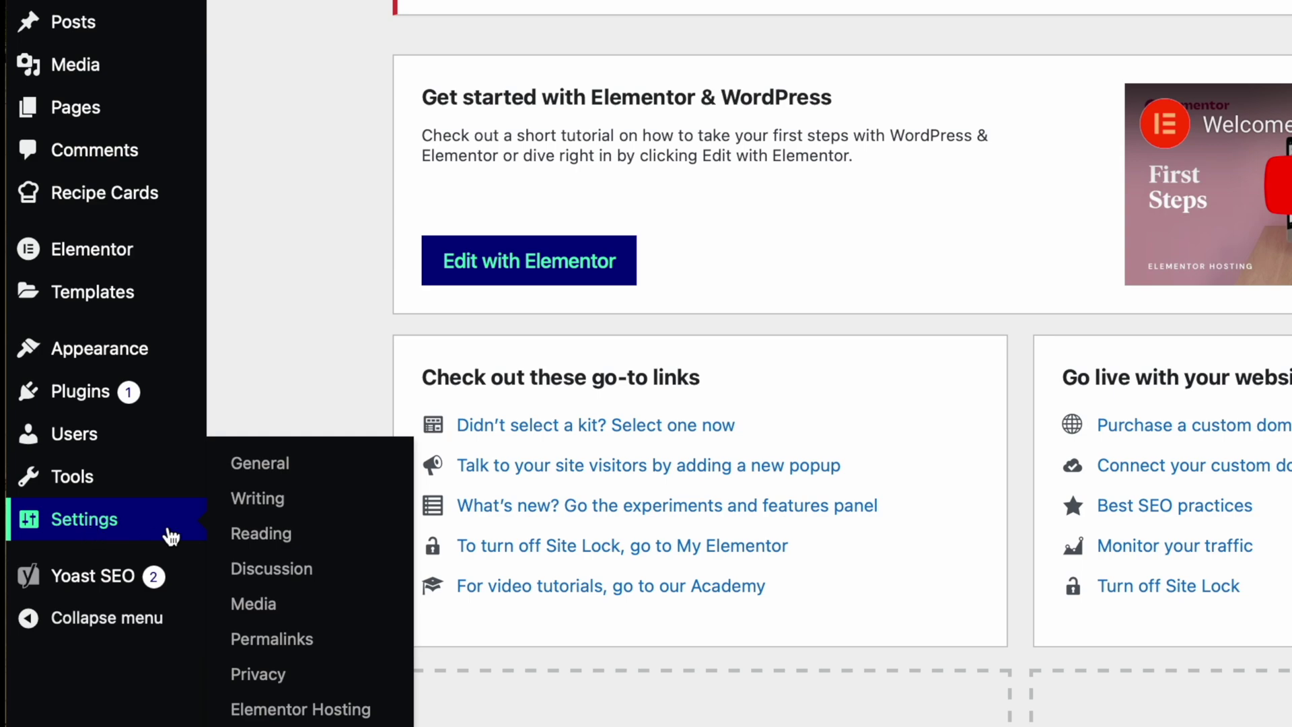
click(276, 539)
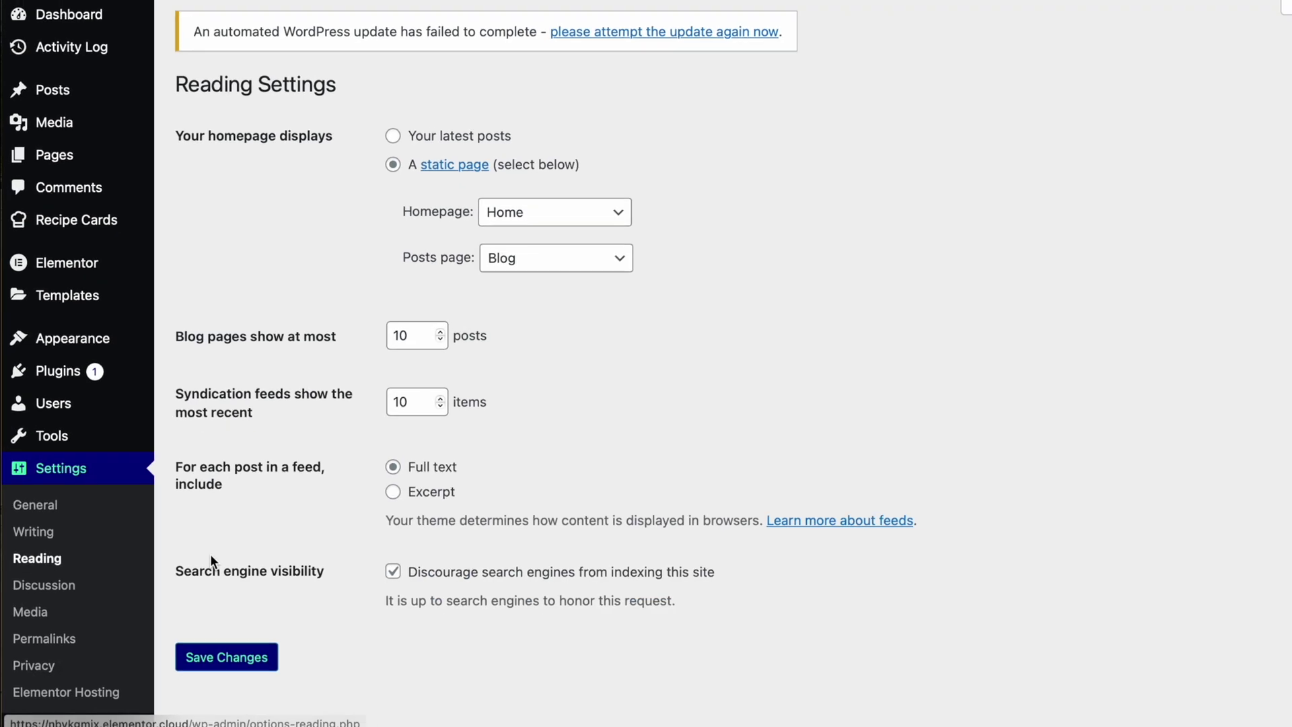
scroll(516, 553, down, 1)
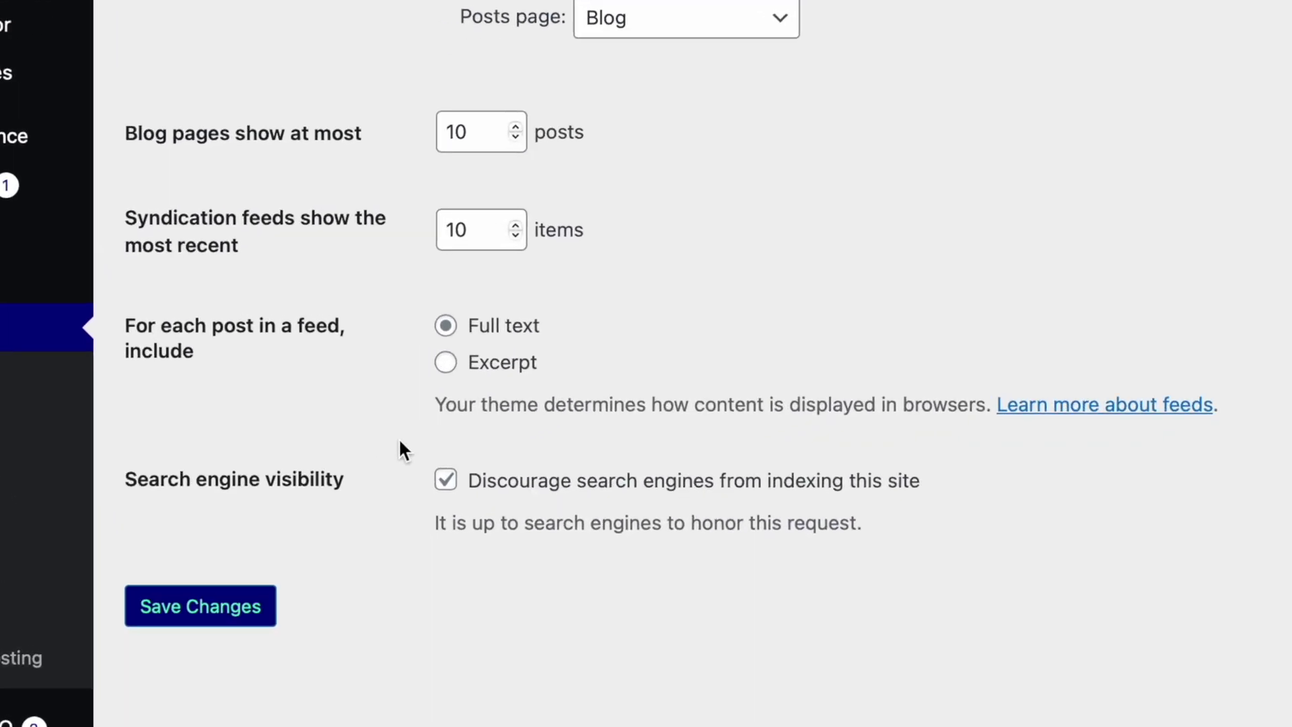
click(446, 481)
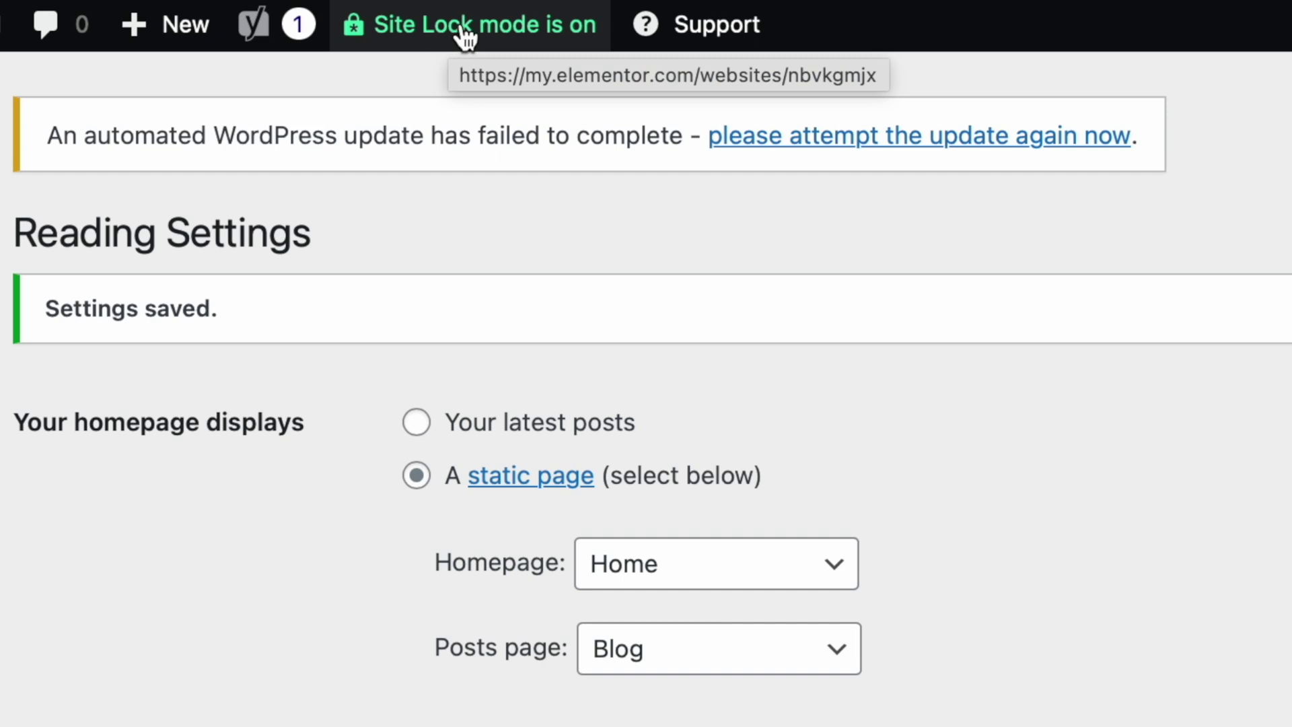
Step: Go from the Site Lock notice to the Food Blog's Site Lock setting in the Elementor account
click(464, 27)
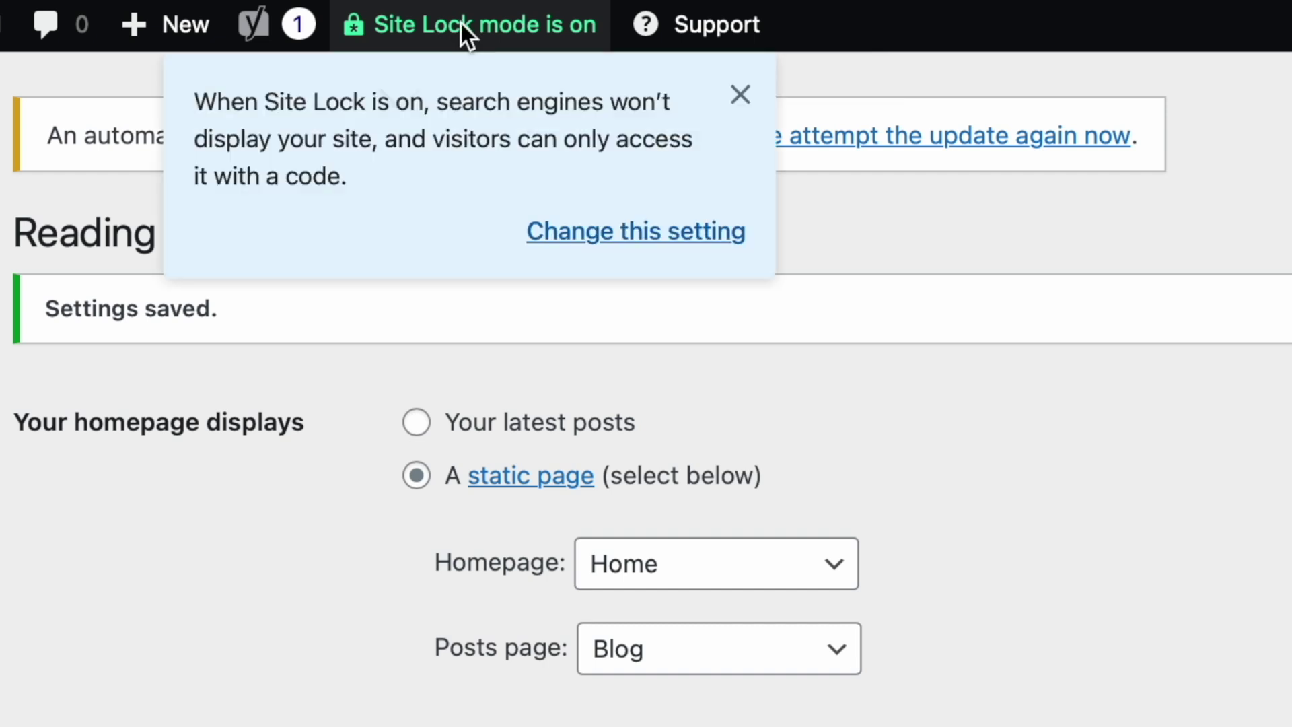
click(587, 243)
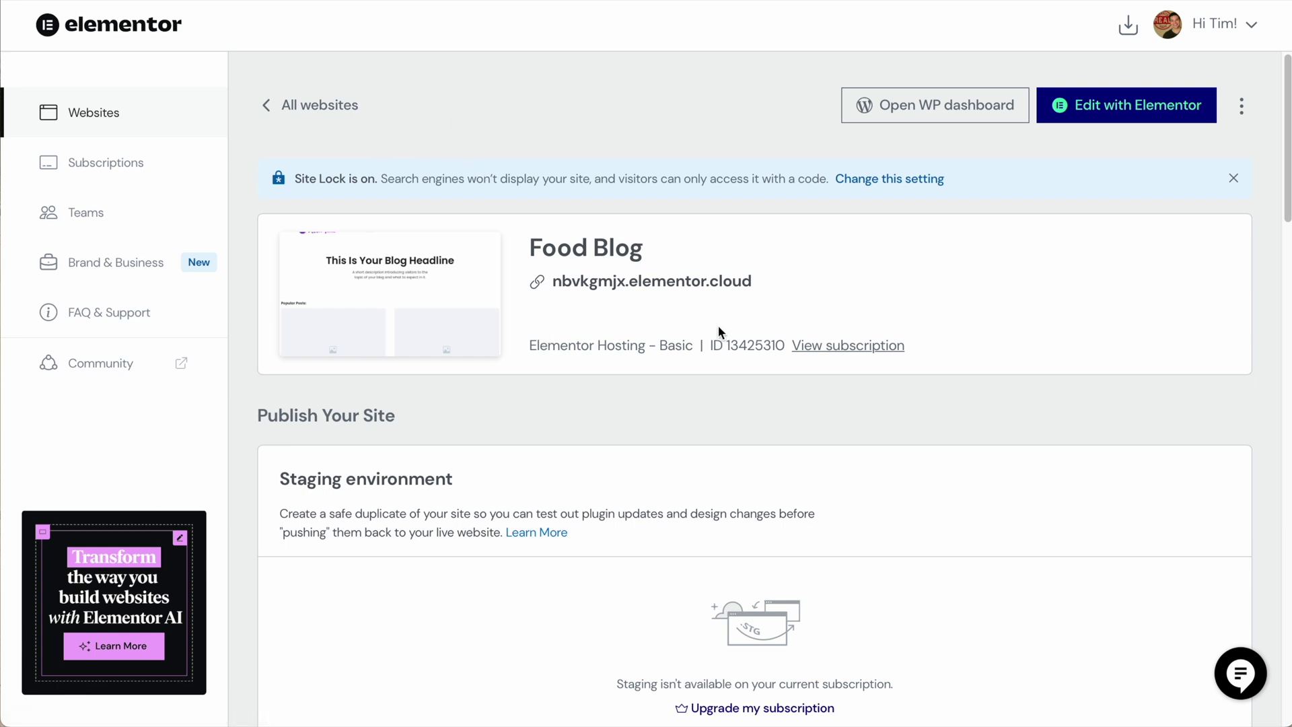
click(870, 181)
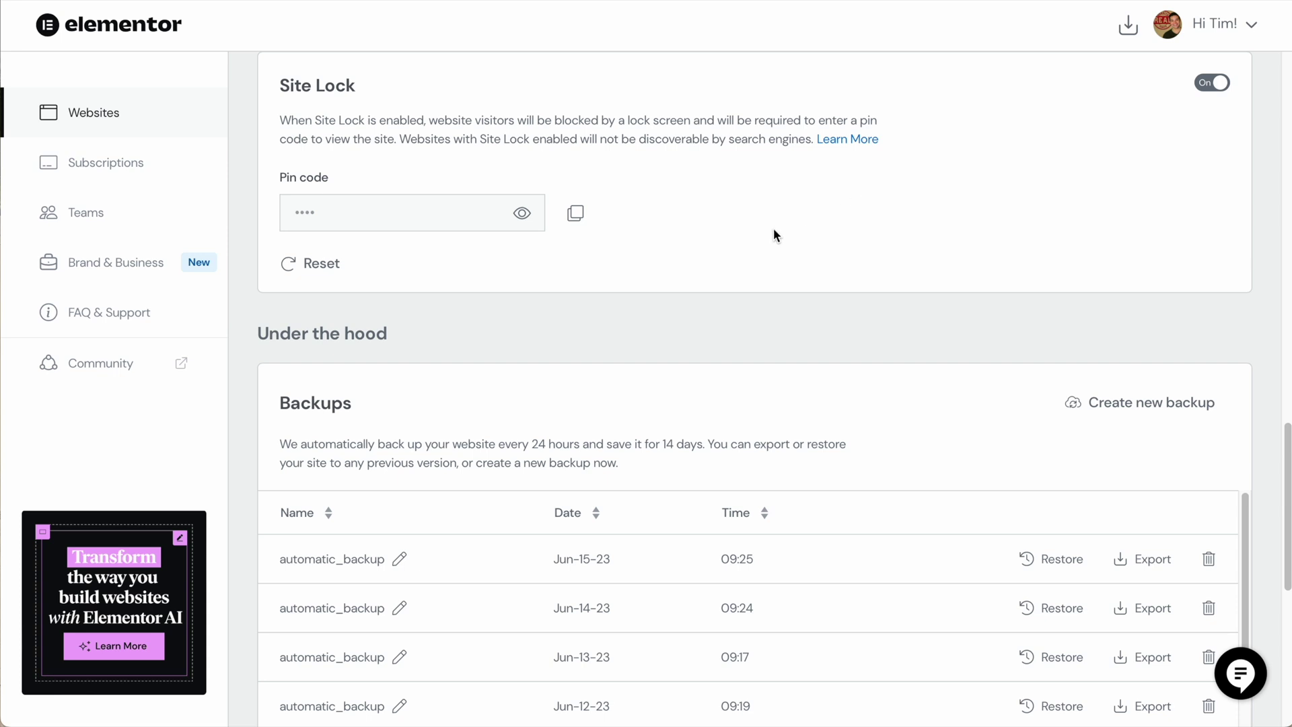
Step: Reveal the Site Lock pin code, and turn off Site Lock by unlocking the site
click(521, 214)
scroll(584, 249, up, 1)
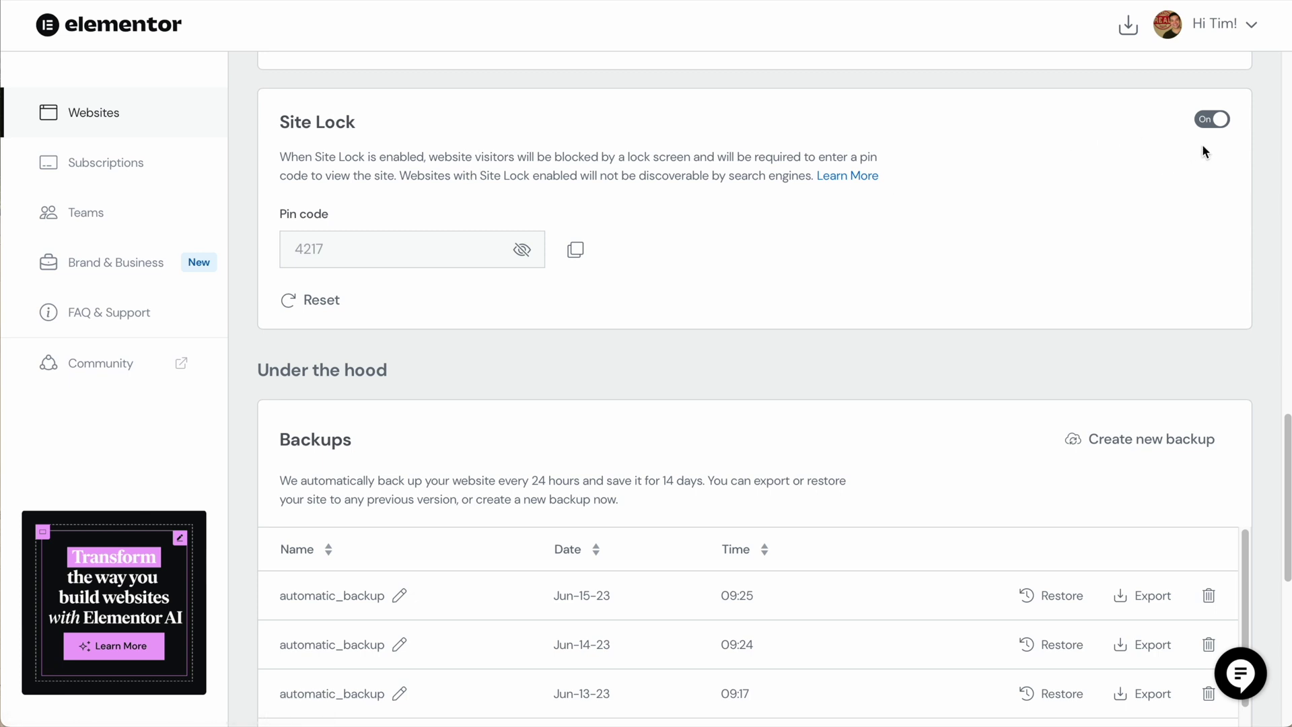
click(1205, 118)
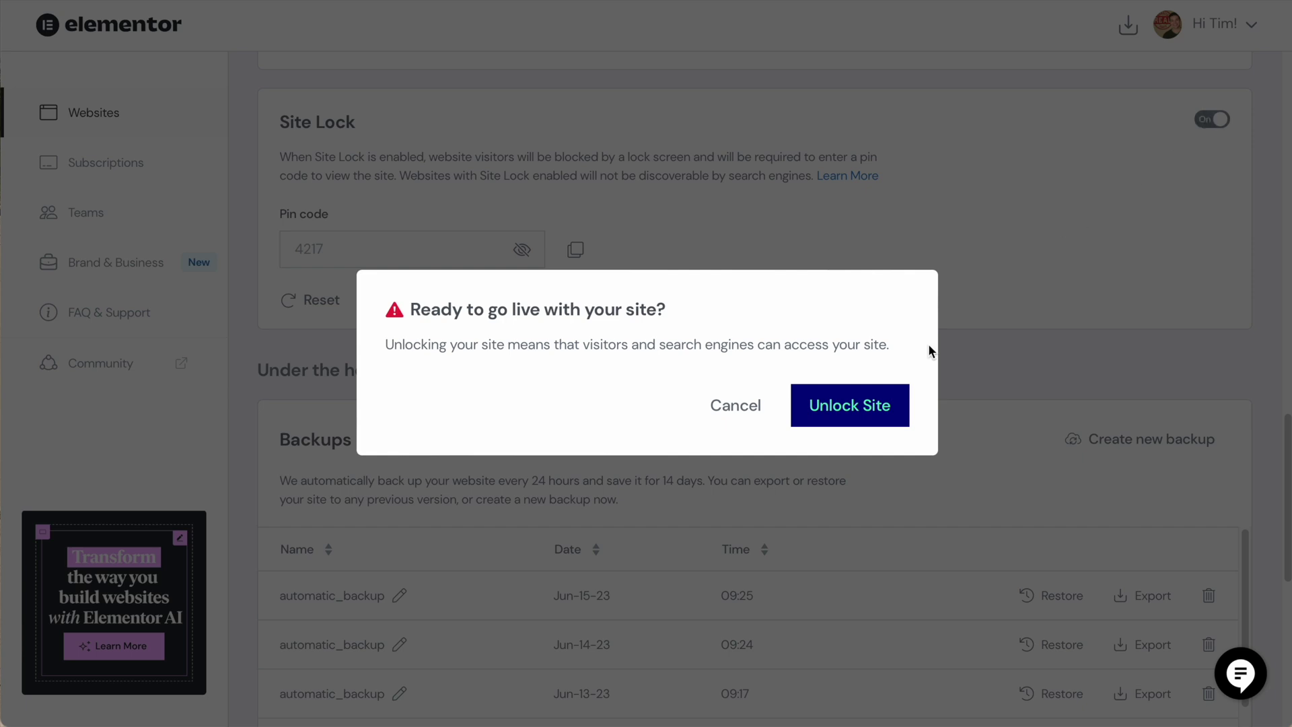
click(857, 411)
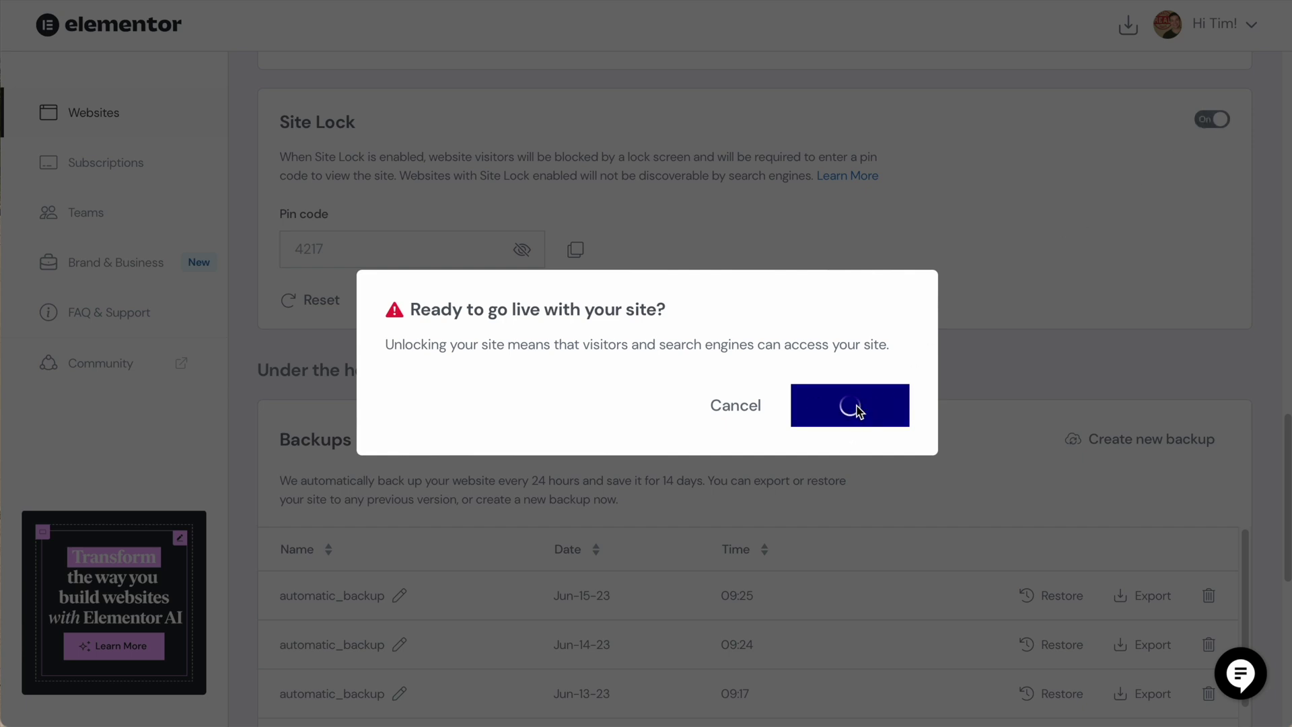